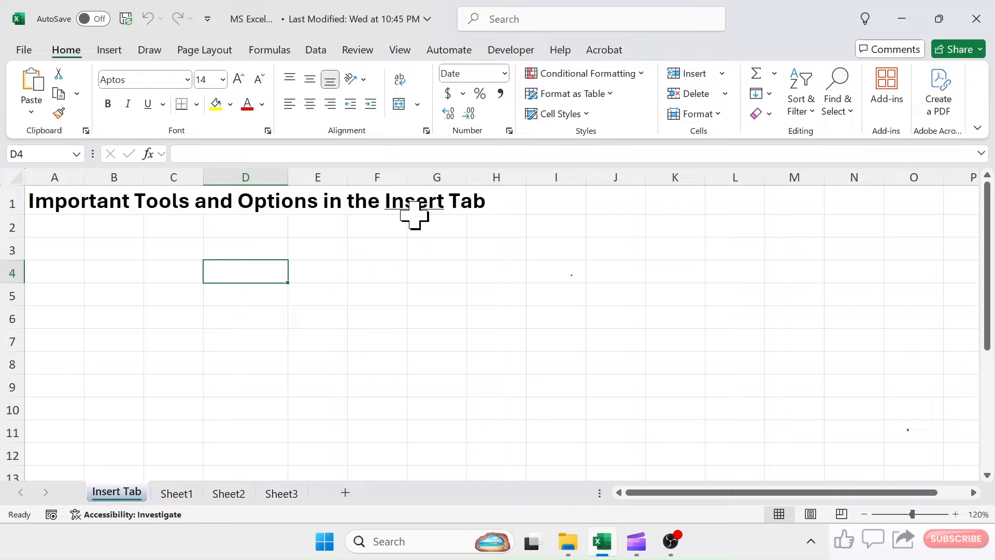
- Open Sheet1 and look through the rows of the 2023 sales report
{"action": "left_click", "coordinate": [108, 50]}
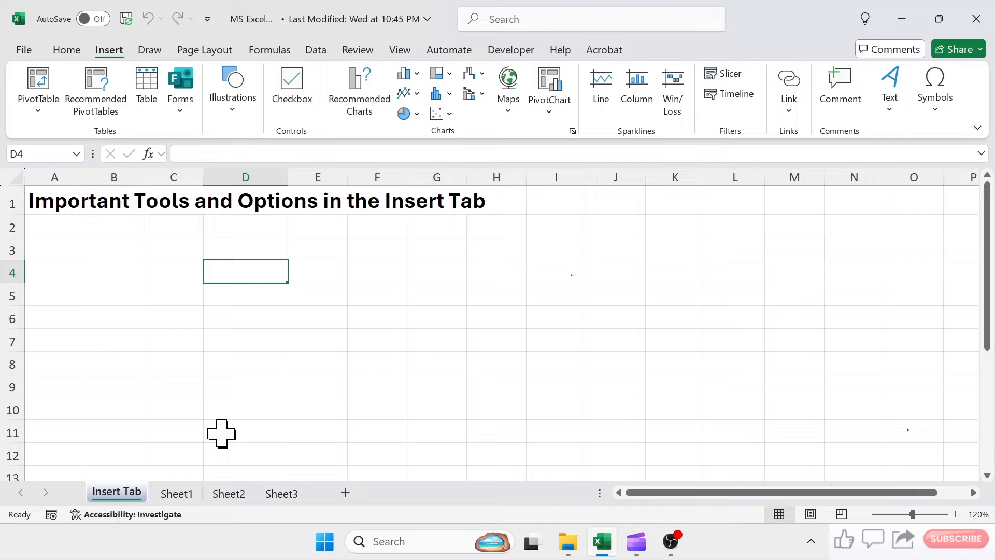
{"action": "left_click", "coordinate": [177, 495]}
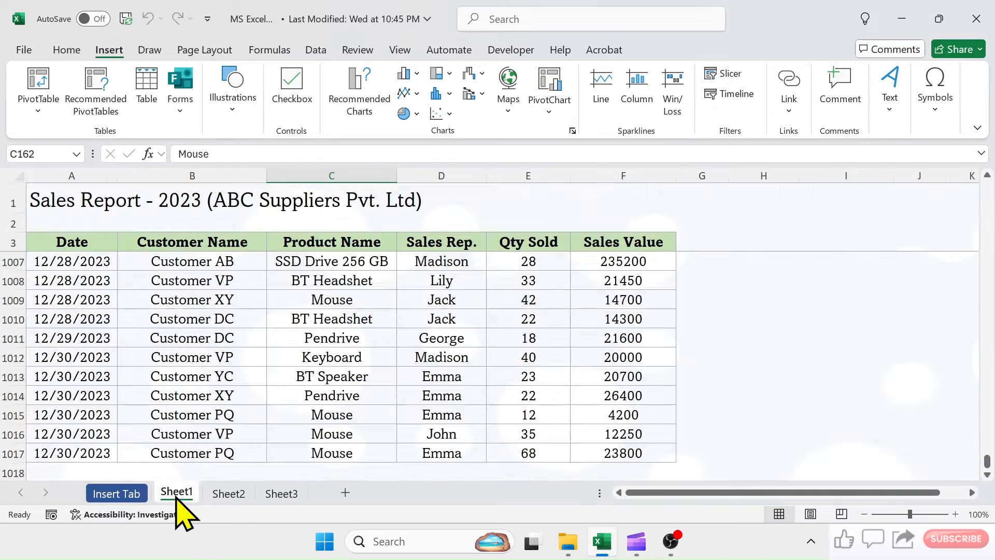
{"action": "scroll", "coordinate": [600, 321], "scroll_direction": "up", "scroll_amount": 20}
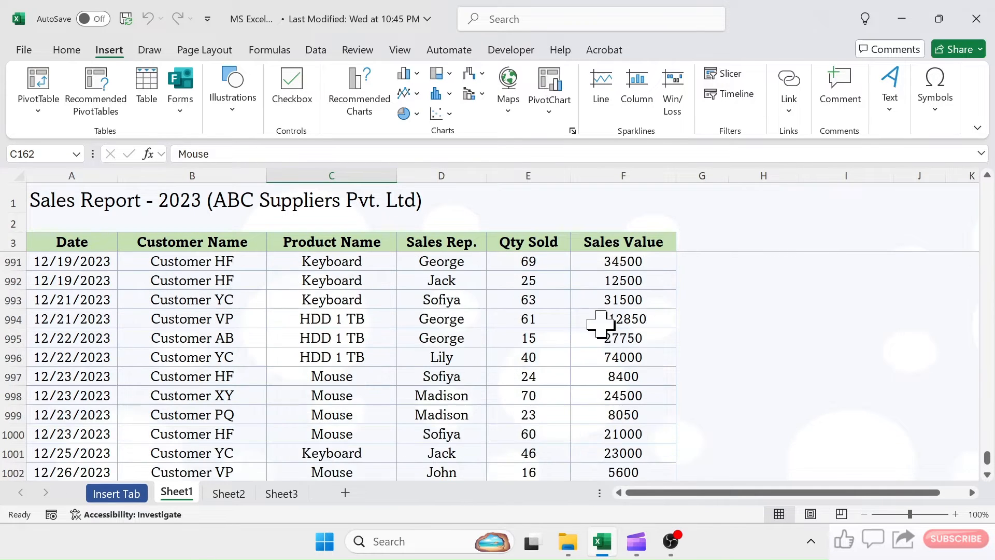
{"action": "scroll", "coordinate": [599, 321], "scroll_direction": "down", "scroll_amount": 13}
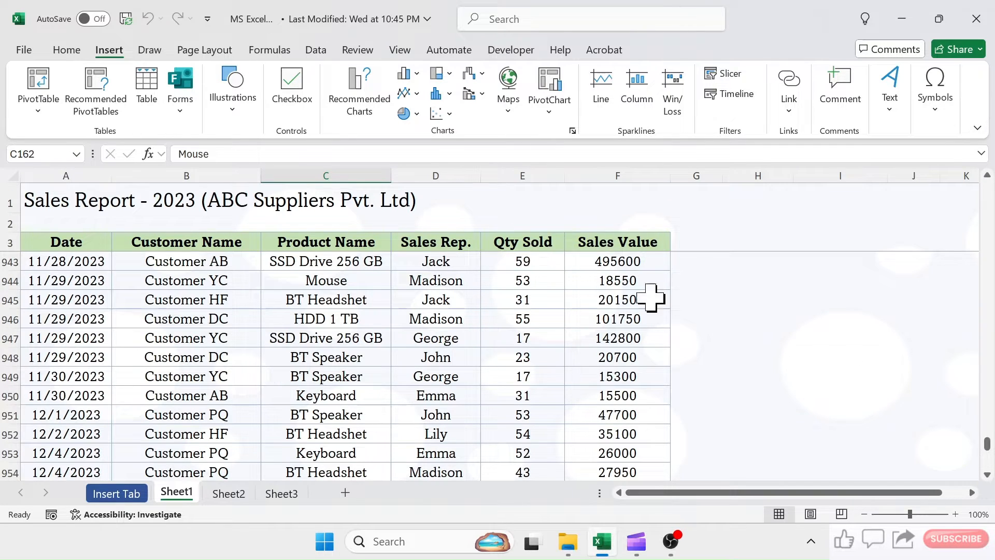
{"action": "left_click_drag", "start_coordinate": [988, 445], "coordinate": [986, 179]}
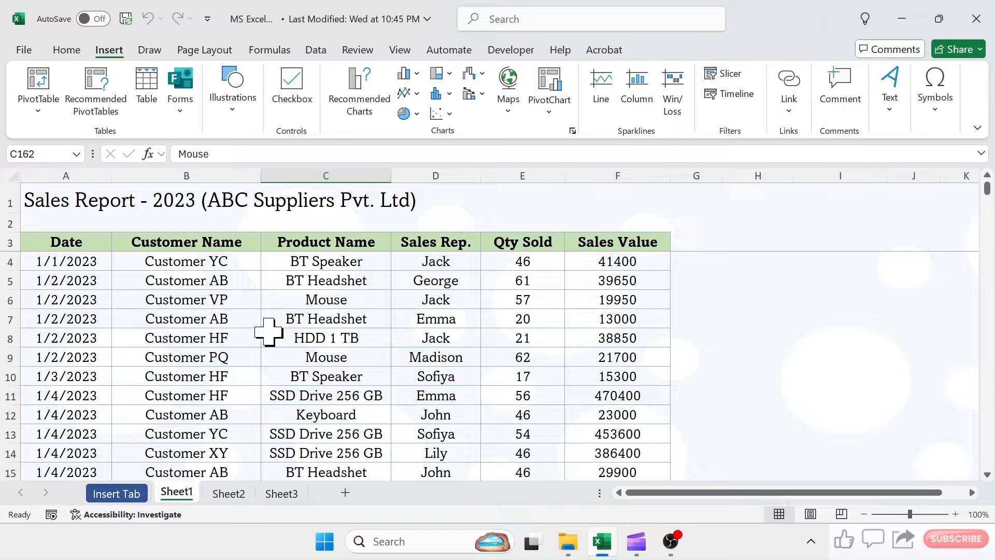
- Insert a PivotTable from the sales data Sheet1!$A$3:$F$1017, placing it on the existing worksheet at cell H3
{"action": "left_click", "coordinate": [350, 319]}
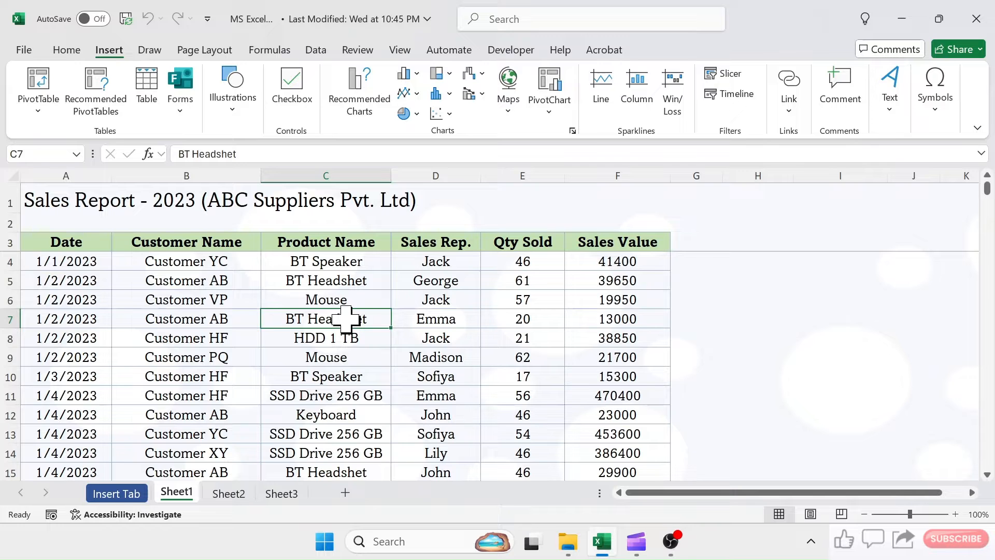
{"action": "left_click", "coordinate": [39, 88]}
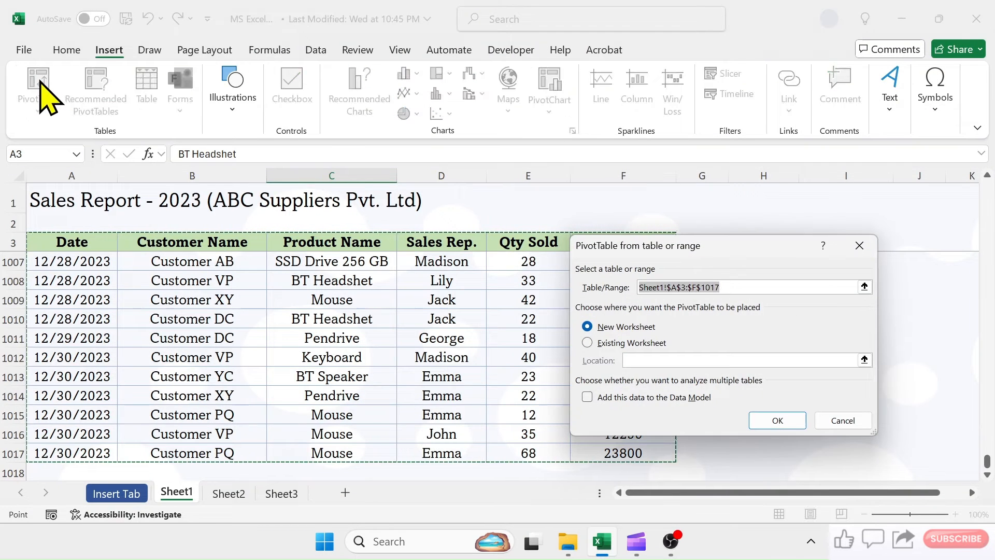
{"action": "left_click_drag", "start_coordinate": [741, 249], "coordinate": [751, 206]}
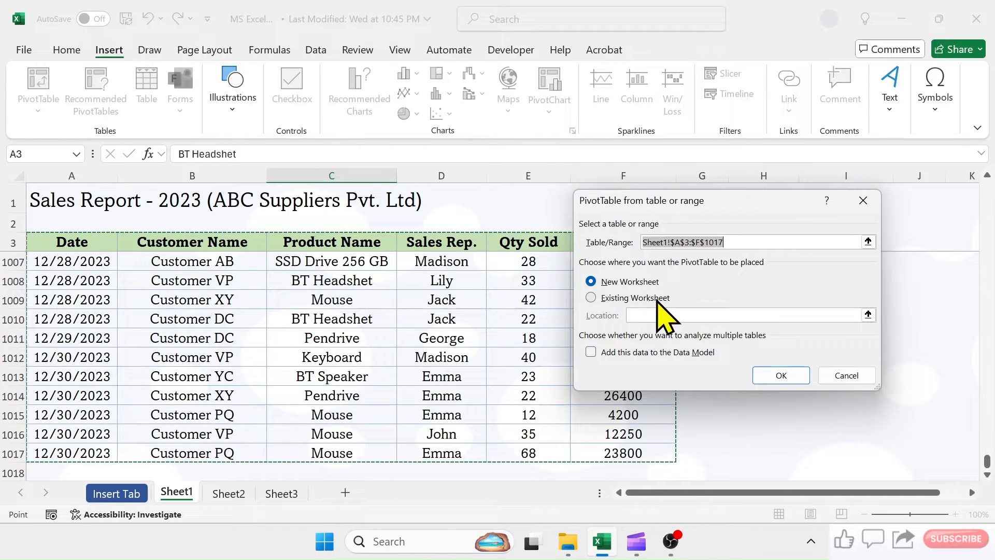
{"action": "left_click", "coordinate": [591, 298]}
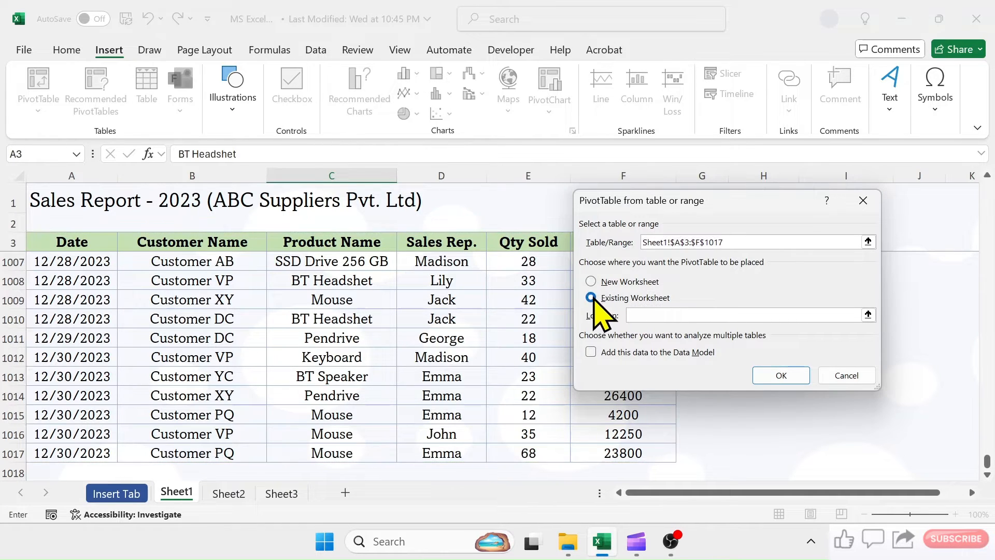
{"action": "left_click_drag", "start_coordinate": [732, 200], "coordinate": [512, 219]}
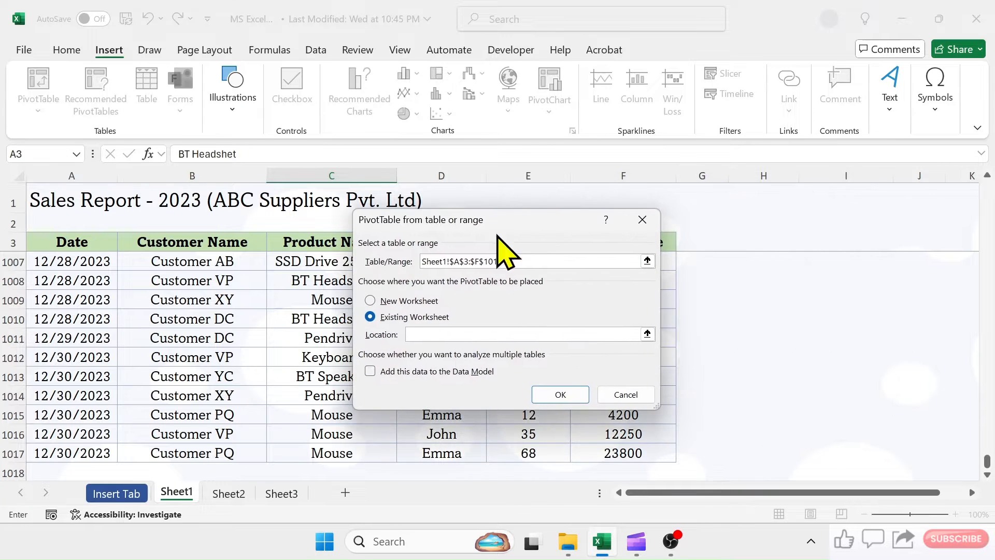
{"action": "left_click", "coordinate": [434, 334]}
{"action": "type", "text": "H3"}
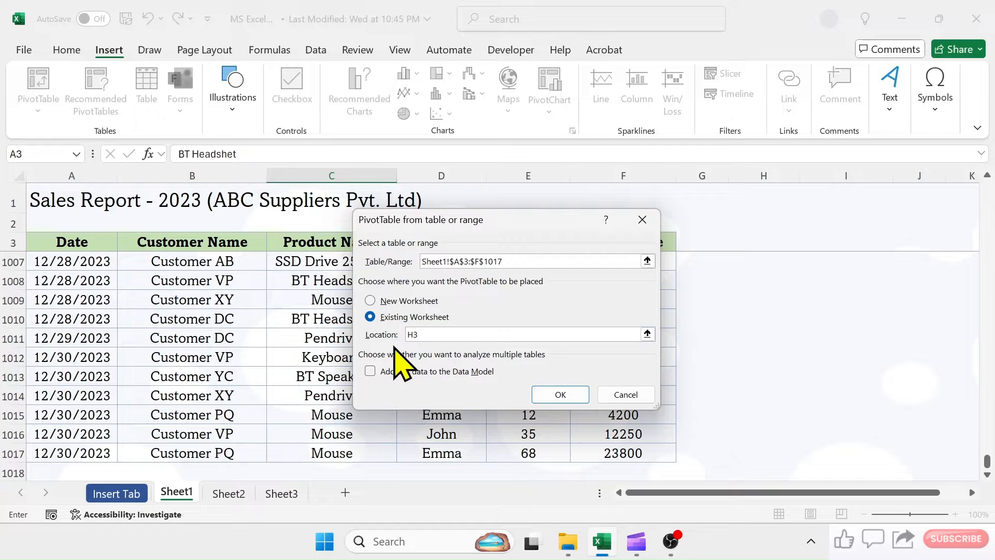
{"action": "left_click", "coordinate": [564, 395]}
- Build the PivotTable at H3 with Sales Rep. as rows and the sum of Sales Value as values
{"action": "left_click_drag", "start_coordinate": [535, 493], "coordinate": [617, 502]}
{"action": "scroll", "coordinate": [695, 466], "scroll_direction": "up", "scroll_amount": 4}
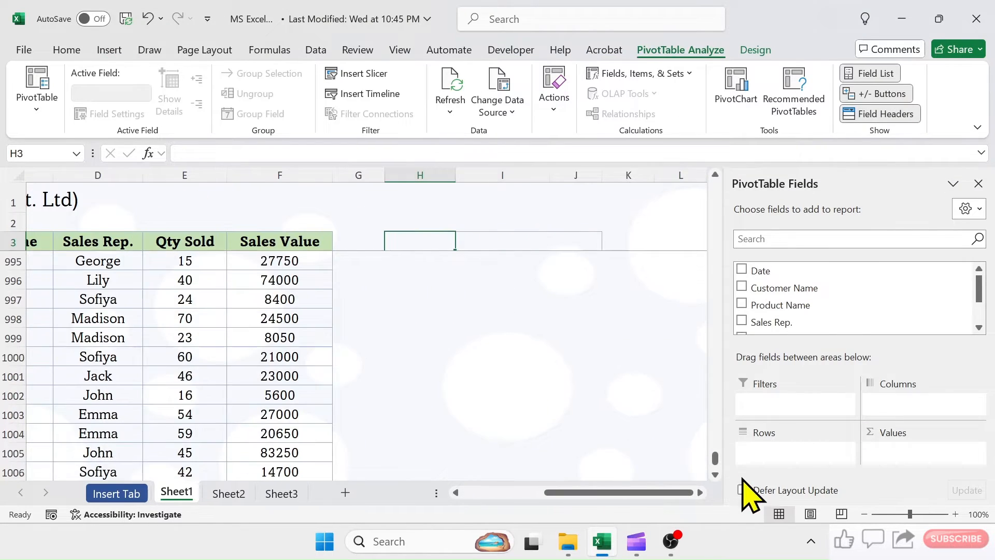
{"action": "left_click_drag", "start_coordinate": [715, 459], "coordinate": [698, 185]}
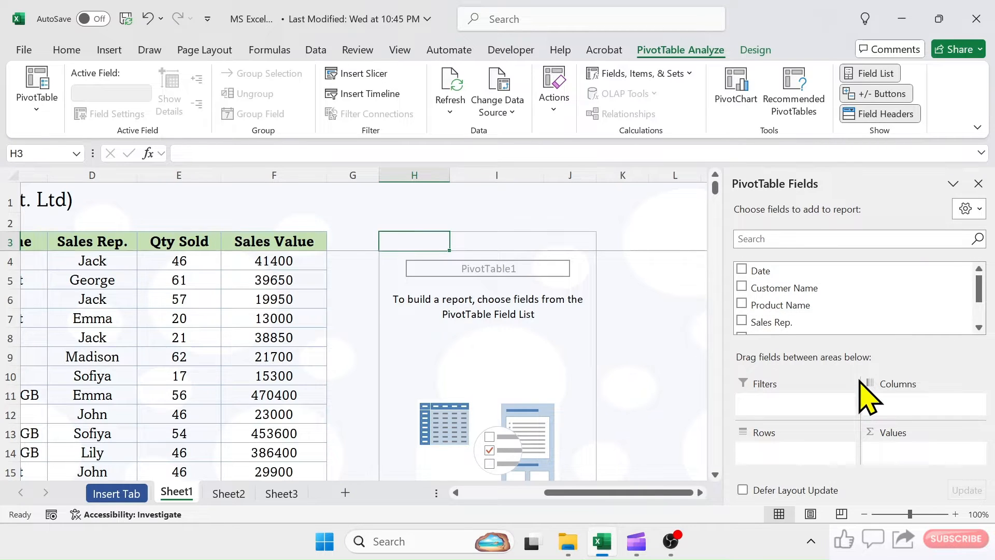
{"action": "left_click_drag", "start_coordinate": [765, 323], "coordinate": [791, 458]}
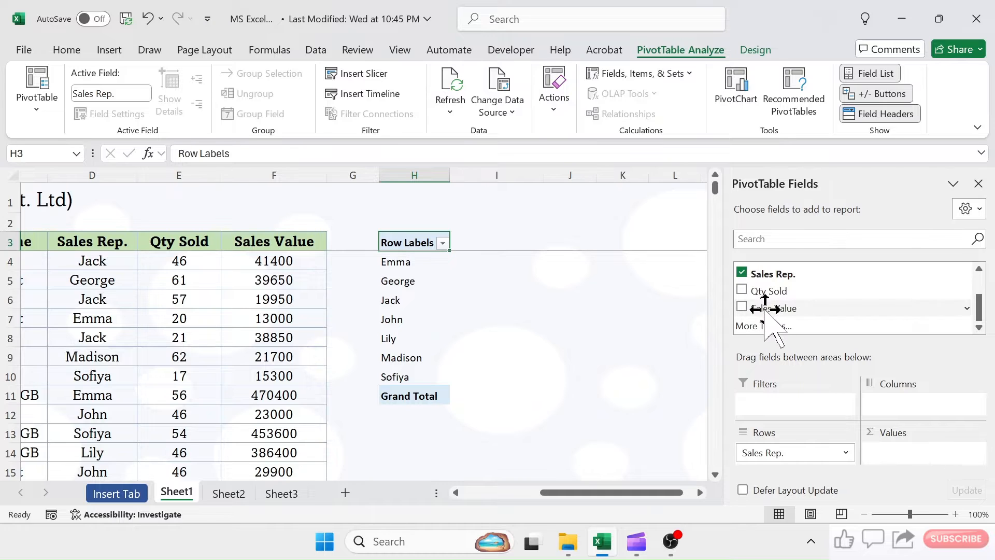
{"action": "left_click_drag", "start_coordinate": [765, 310], "coordinate": [900, 456]}
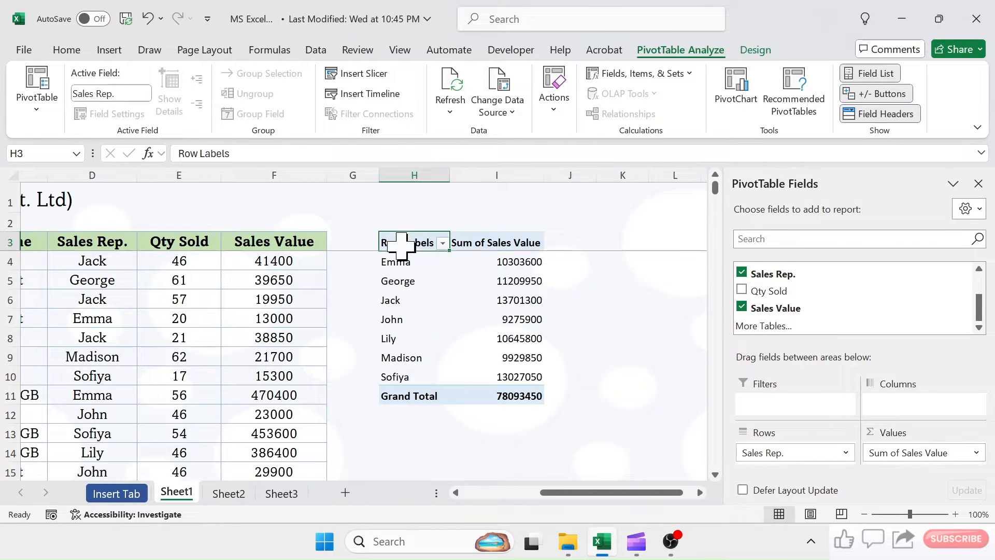
{"action": "left_click_drag", "start_coordinate": [413, 243], "coordinate": [506, 387]}
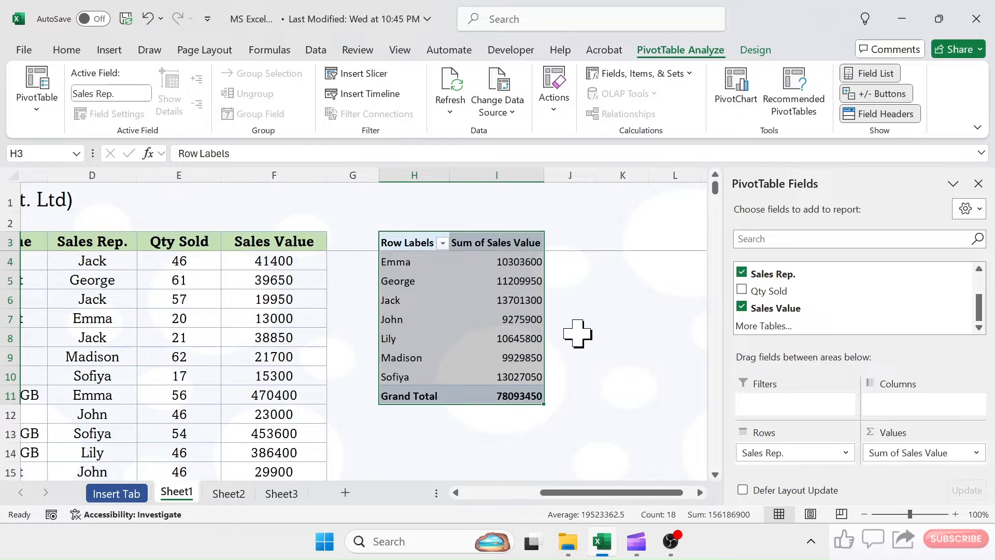
{"action": "left_click", "coordinate": [617, 321]}
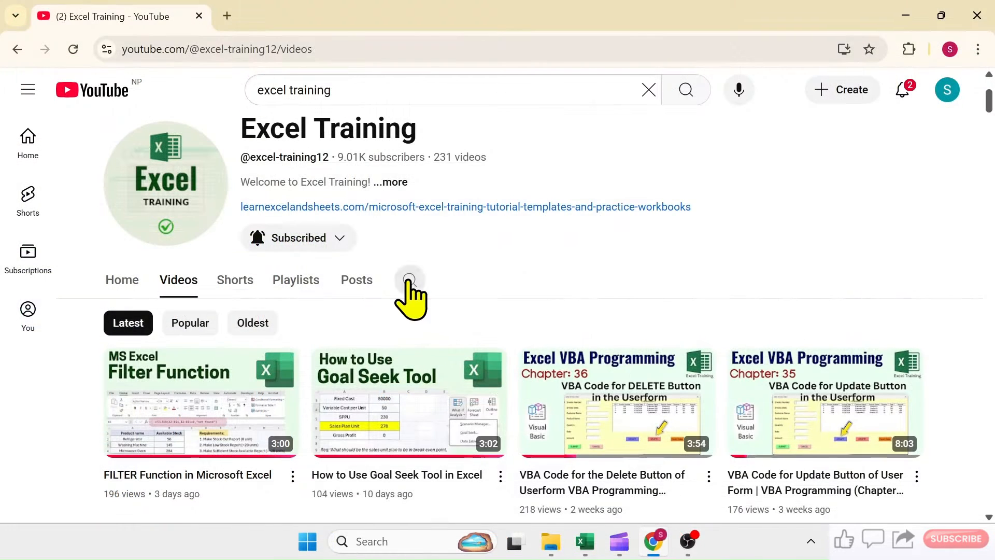
- In the browser, search the Excel Training YouTube channel for "pivot table" and browse the listed videos
{"action": "left_click", "coordinate": [410, 280]}
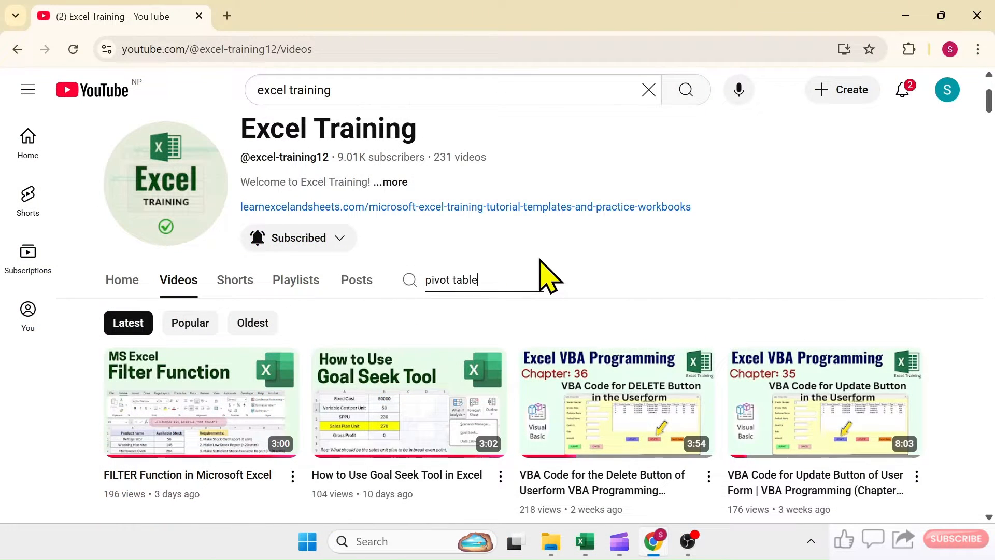
{"action": "key", "text": "Return"}
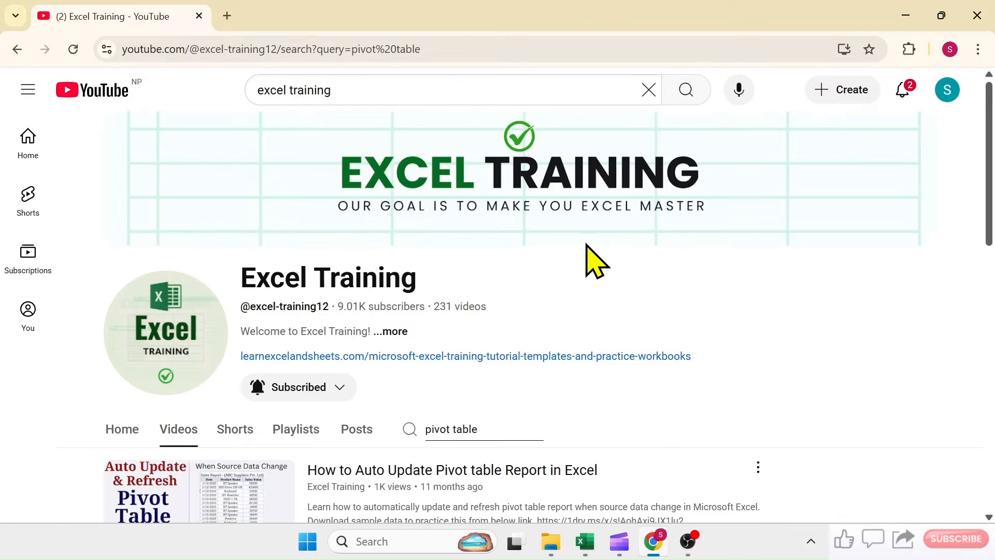
{"action": "scroll", "coordinate": [507, 374], "scroll_direction": "down", "scroll_amount": 5}
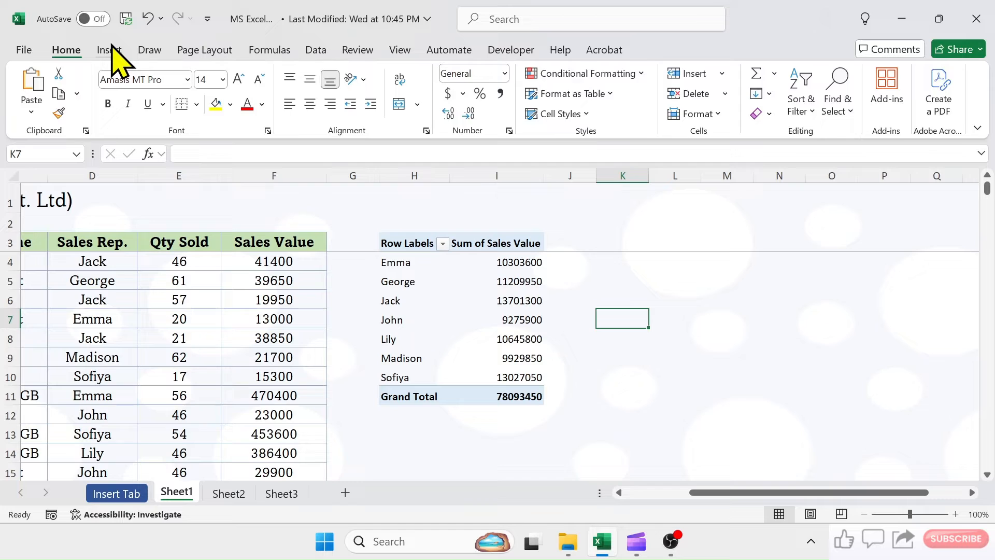
- Back in Excel, insert the recommended PivotTable "Sum of Sales Value by Product Name" from the Sheet1 sales data
{"action": "left_click", "coordinate": [109, 50]}
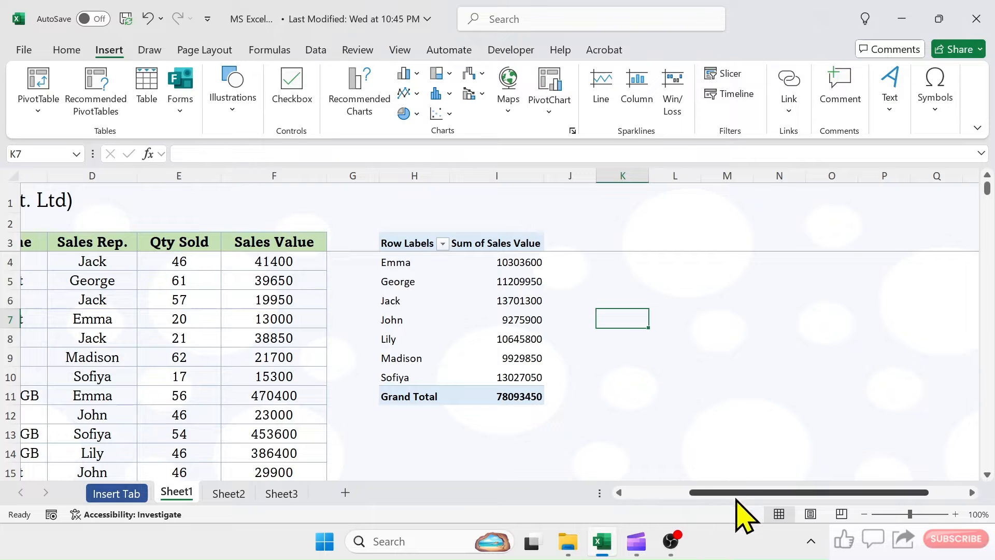
{"action": "left_click_drag", "start_coordinate": [741, 495], "coordinate": [628, 495]}
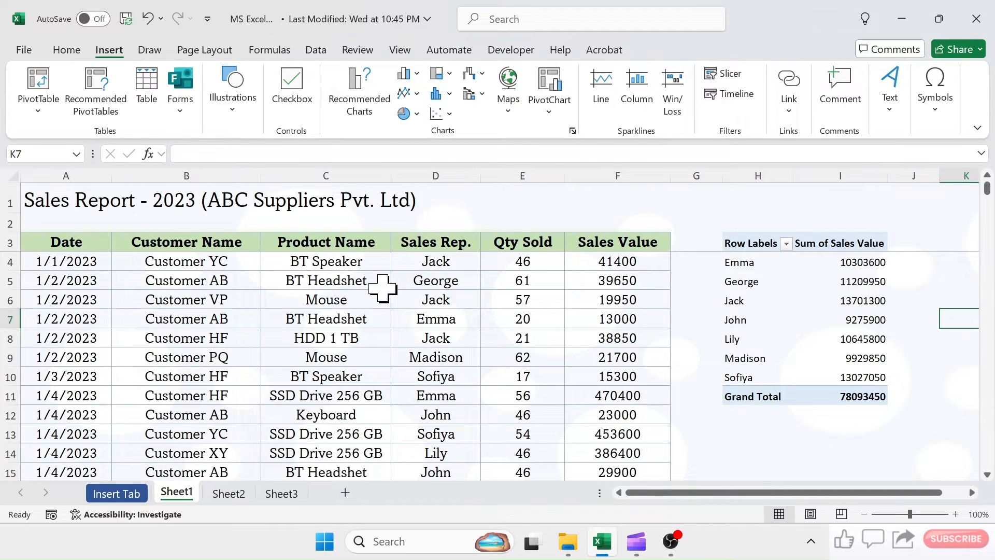
{"action": "left_click", "coordinate": [335, 280]}
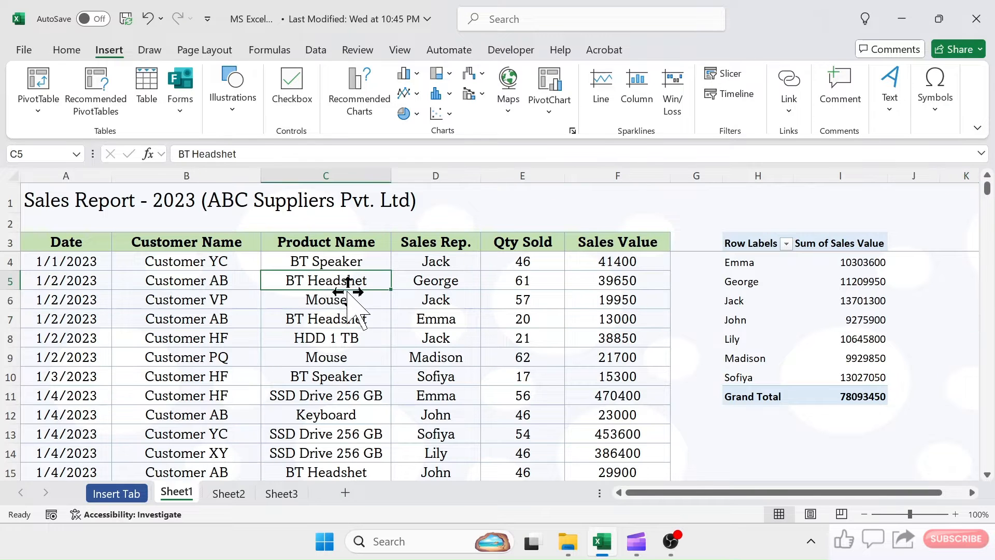
{"action": "left_click", "coordinate": [87, 88]}
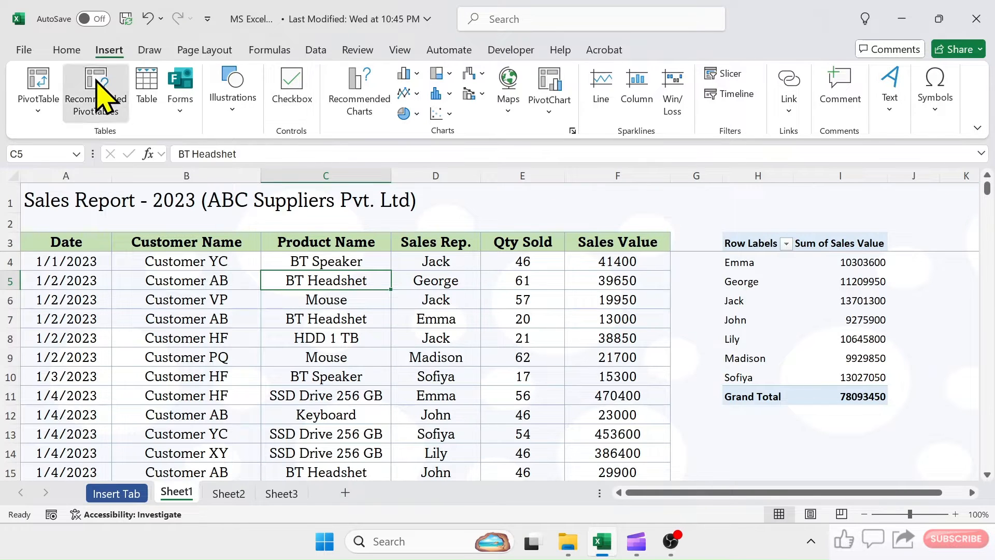
{"action": "left_click_drag", "start_coordinate": [529, 132], "coordinate": [508, 95]}
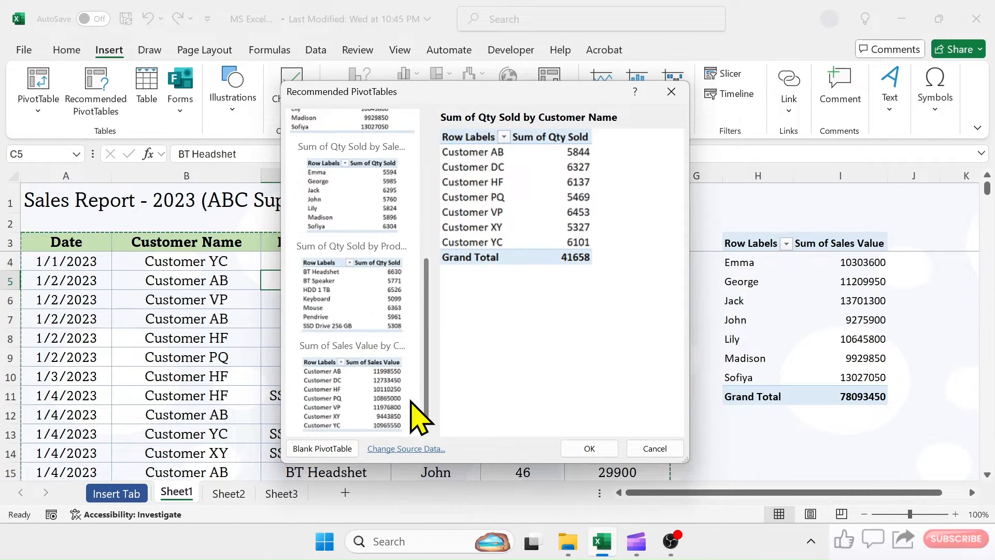
{"action": "left_click", "coordinate": [344, 256]}
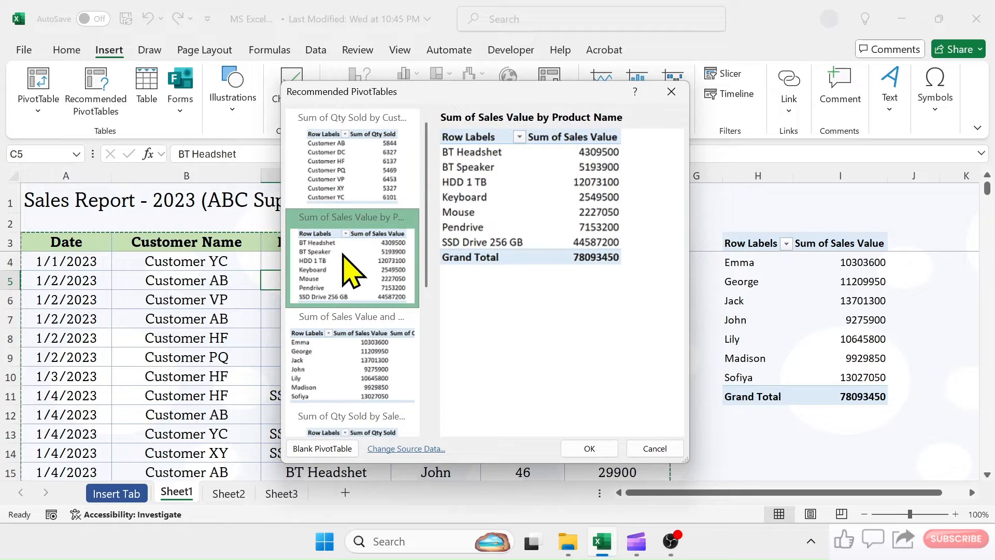
{"action": "left_click", "coordinate": [594, 452]}
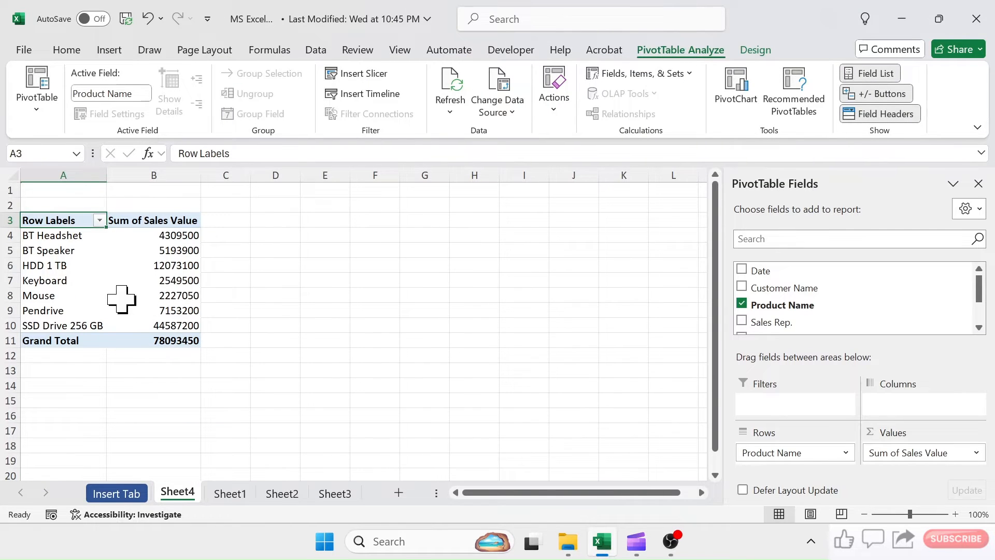
- Convert the product sales quantities in A1:B7 of Sheet2 into a table with headers
{"action": "left_click", "coordinate": [111, 50]}
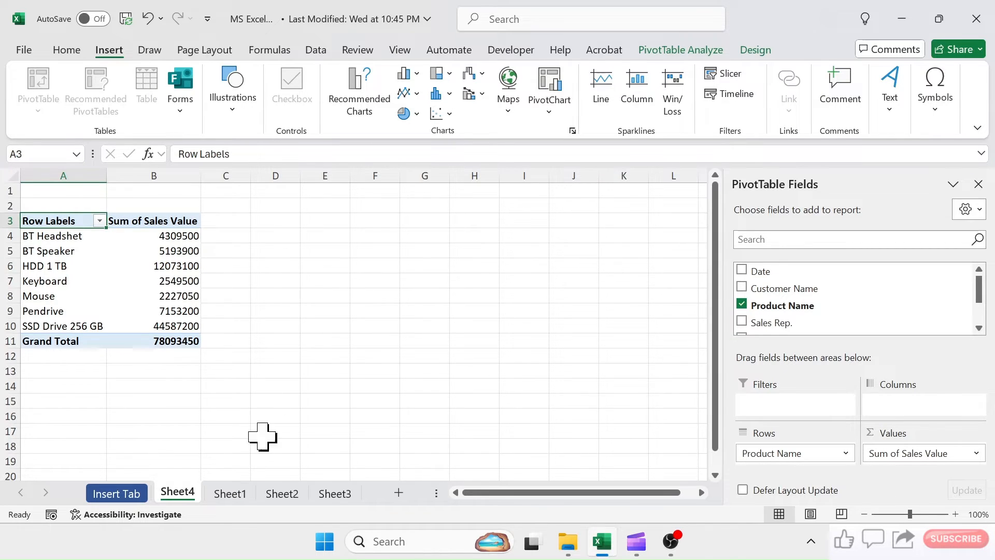
{"action": "left_click", "coordinate": [231, 497]}
{"action": "left_click", "coordinate": [283, 496]}
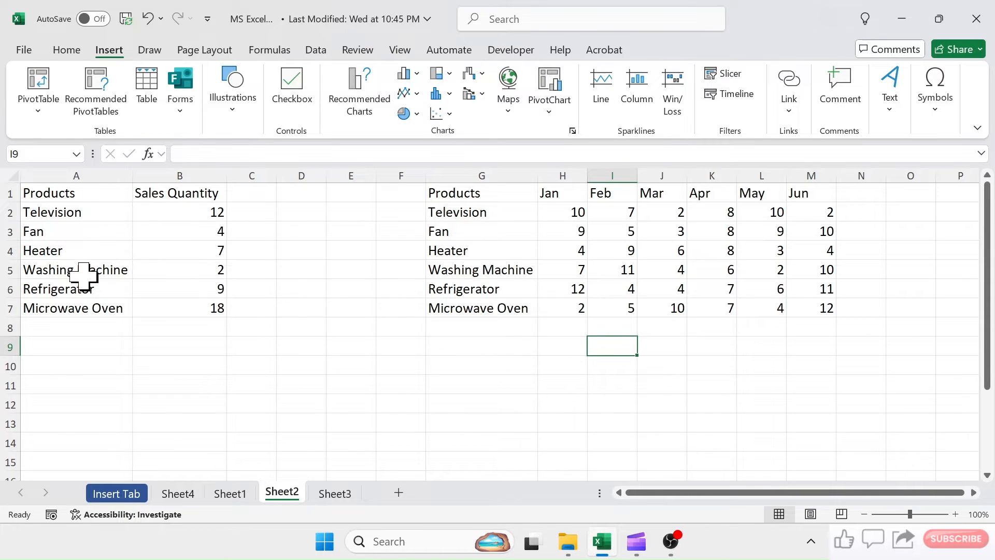
{"action": "left_click_drag", "start_coordinate": [60, 193], "coordinate": [171, 308]}
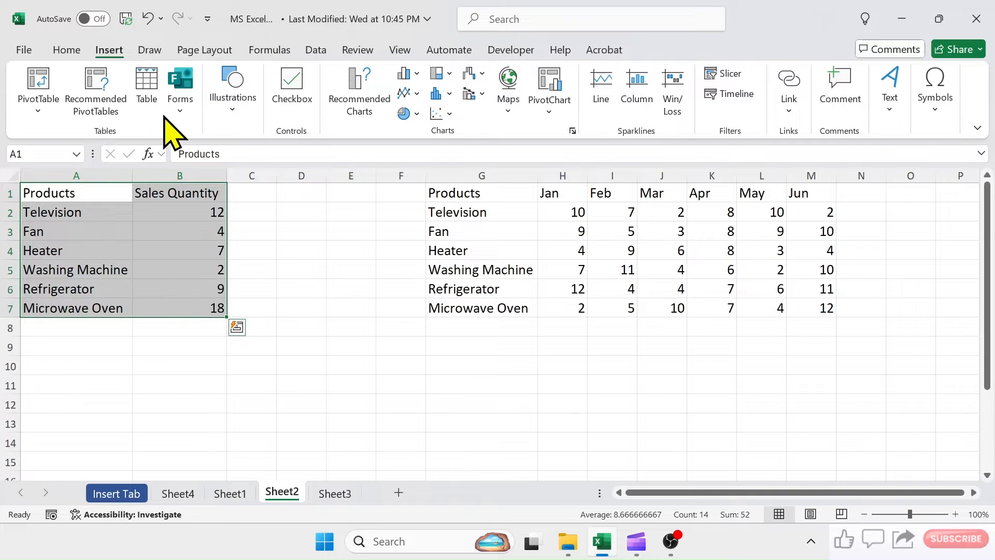
{"action": "left_click", "coordinate": [156, 89]}
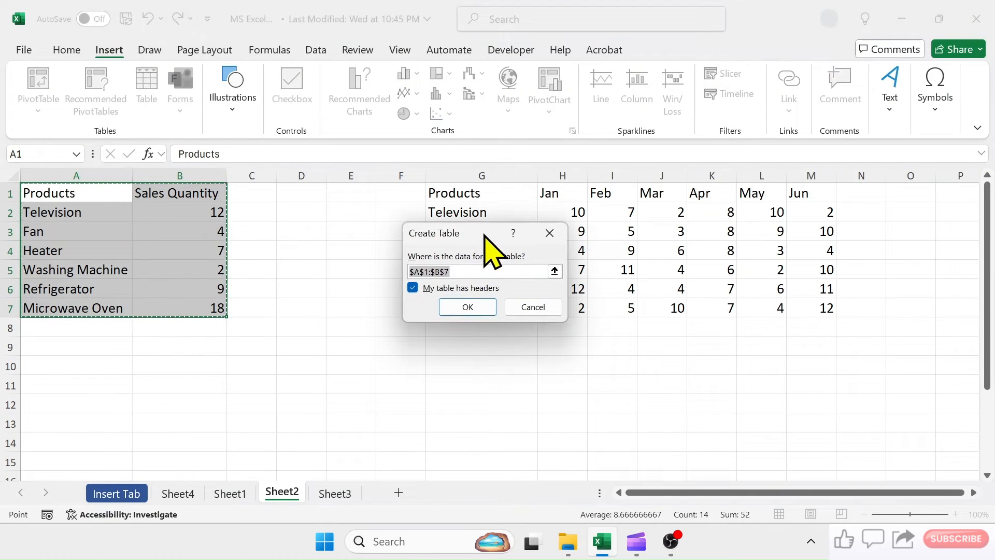
{"action": "left_click_drag", "start_coordinate": [488, 234], "coordinate": [359, 241]}
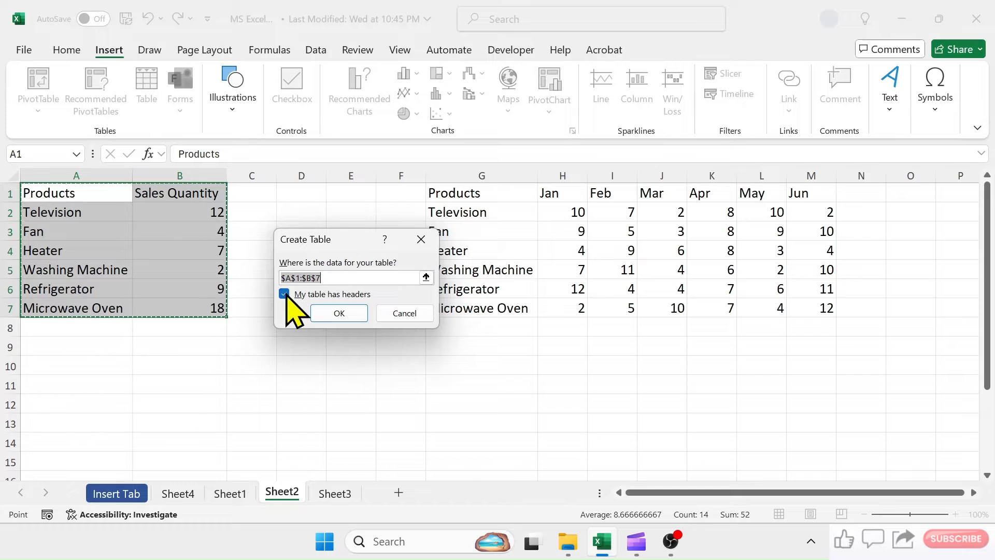
{"action": "left_click", "coordinate": [342, 314]}
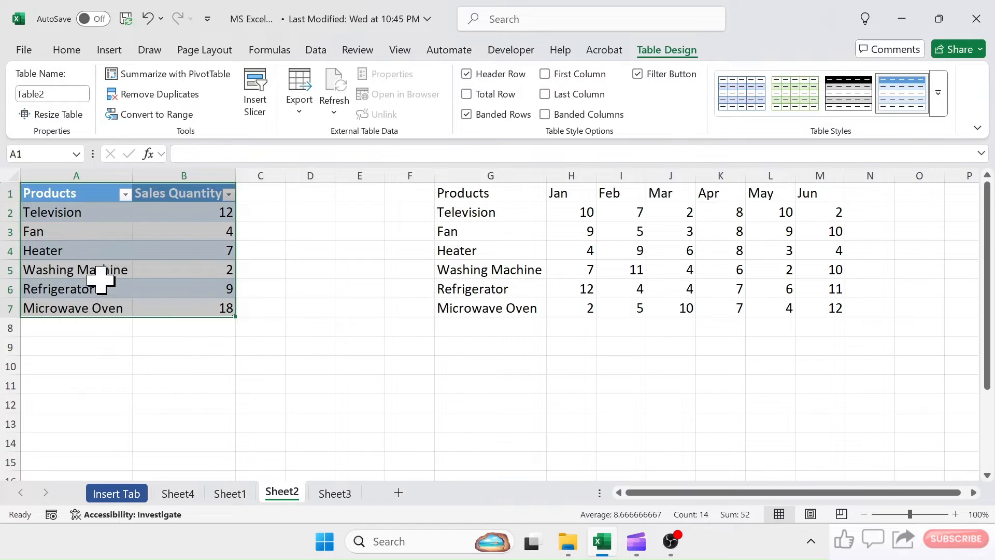
{"action": "left_click", "coordinate": [310, 291]}
- Create a new Microsoft Excel Worksheet file on the desktop and open it
{"action": "left_click", "coordinate": [108, 50]}
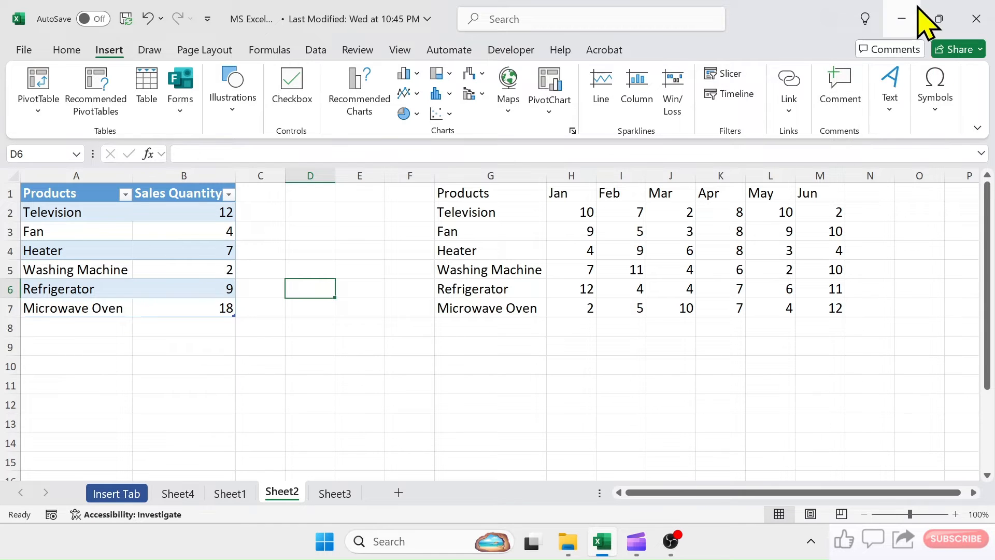
{"action": "left_click", "coordinate": [935, 19]}
{"action": "right_click", "coordinate": [456, 106]}
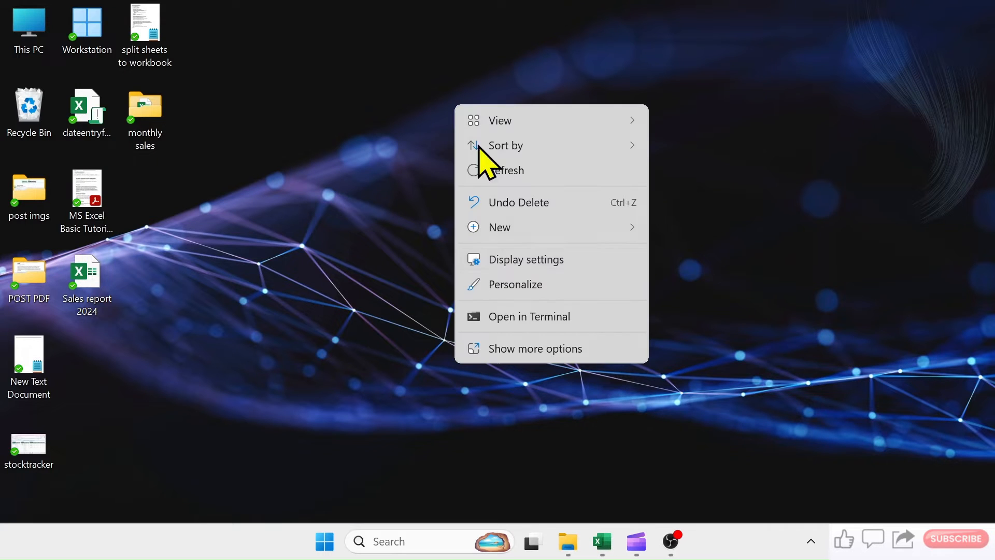
{"action": "left_click", "coordinate": [513, 228]}
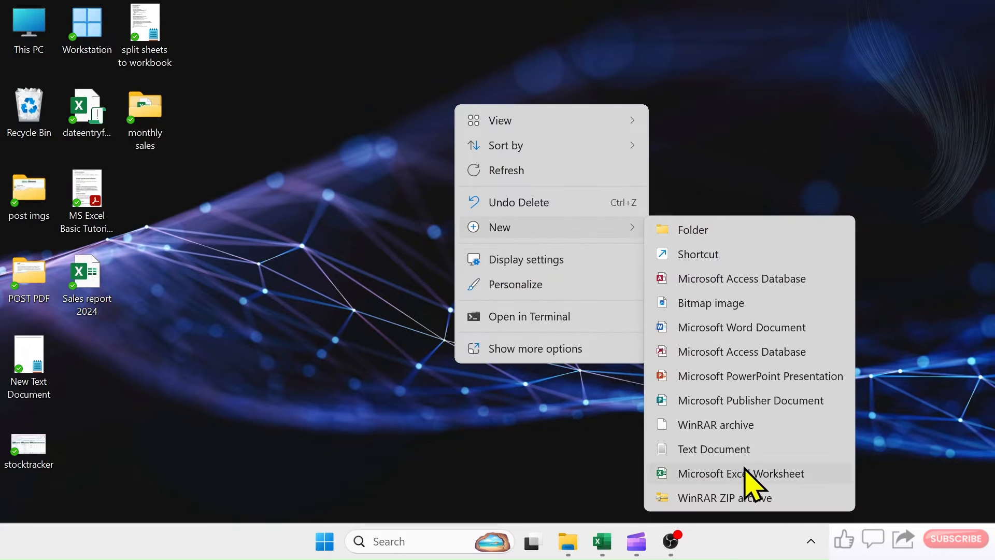
{"action": "left_click", "coordinate": [751, 473]}
{"action": "double_click", "coordinate": [495, 111]}
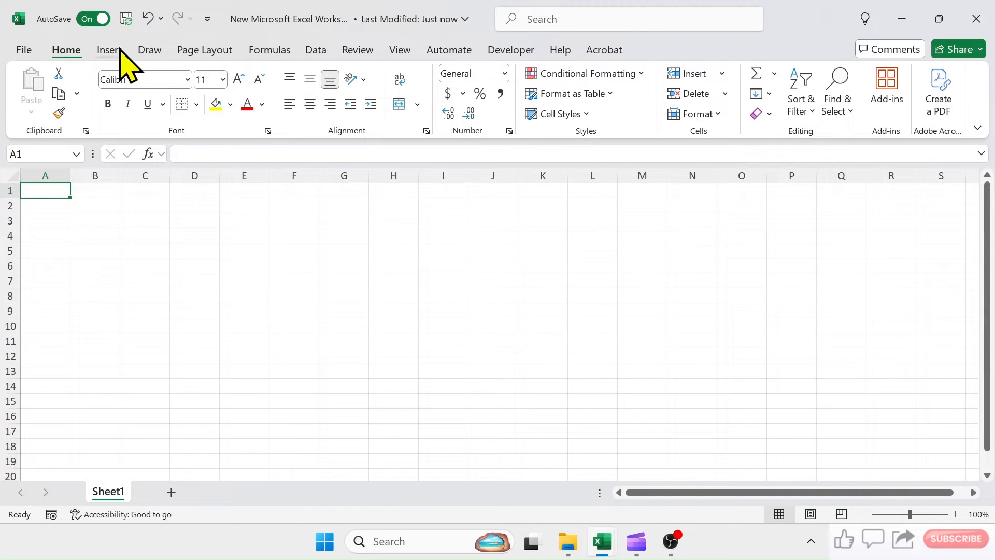
- Create a new form from the blank workbook and title it "Data Collection"
{"action": "left_click", "coordinate": [111, 50]}
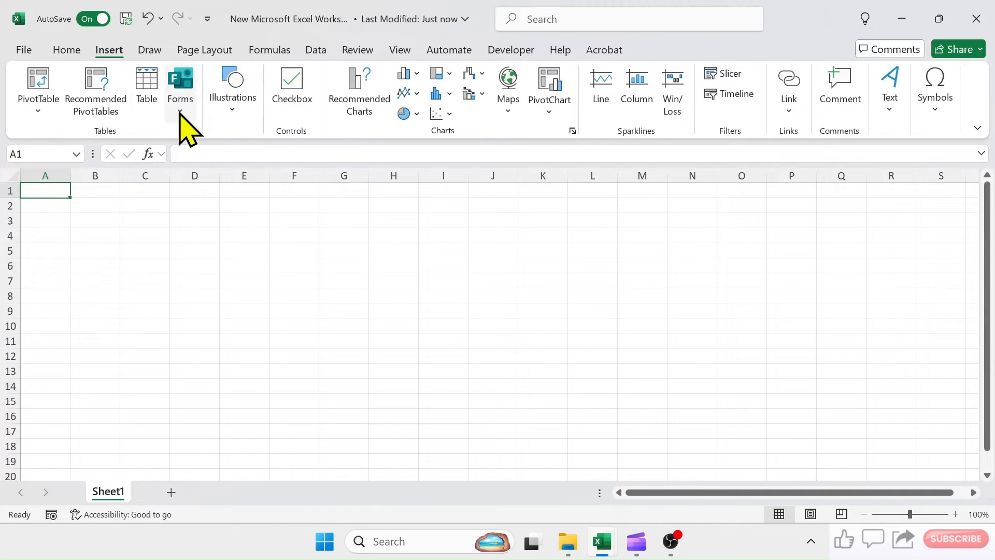
{"action": "left_click", "coordinate": [179, 109]}
{"action": "left_click", "coordinate": [213, 136]}
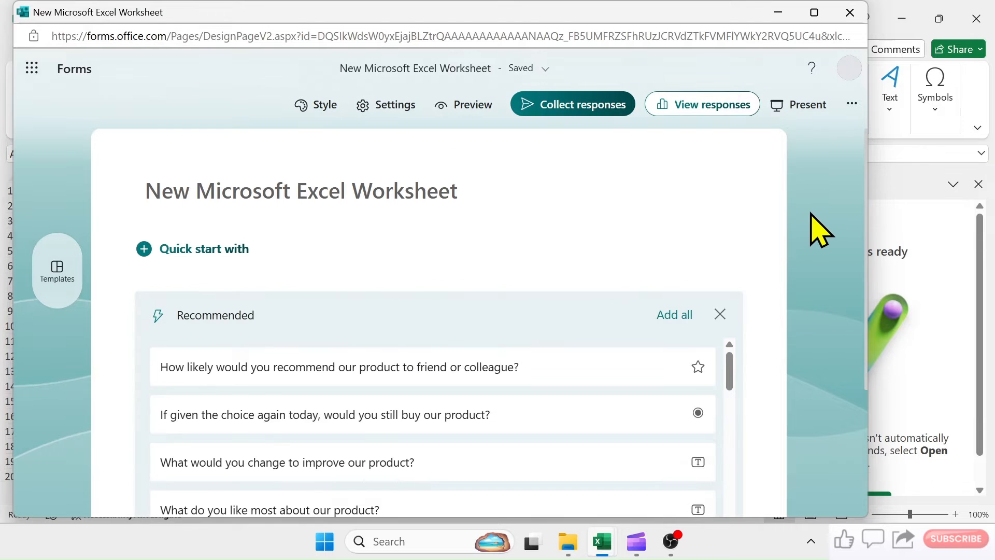
{"action": "left_click", "coordinate": [460, 193]}
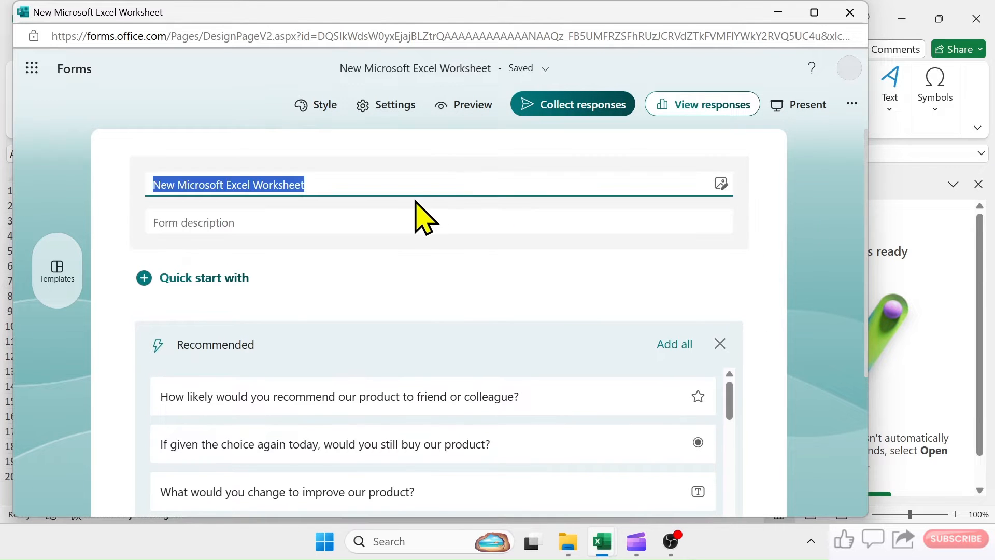
{"action": "type", "text": "Data Collect"}
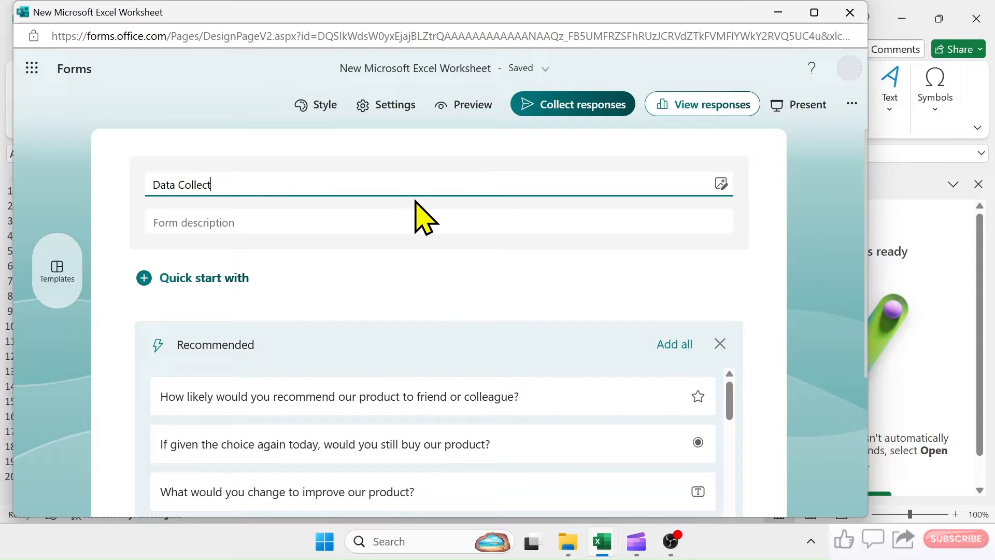
{"action": "type", "text": "ion"}
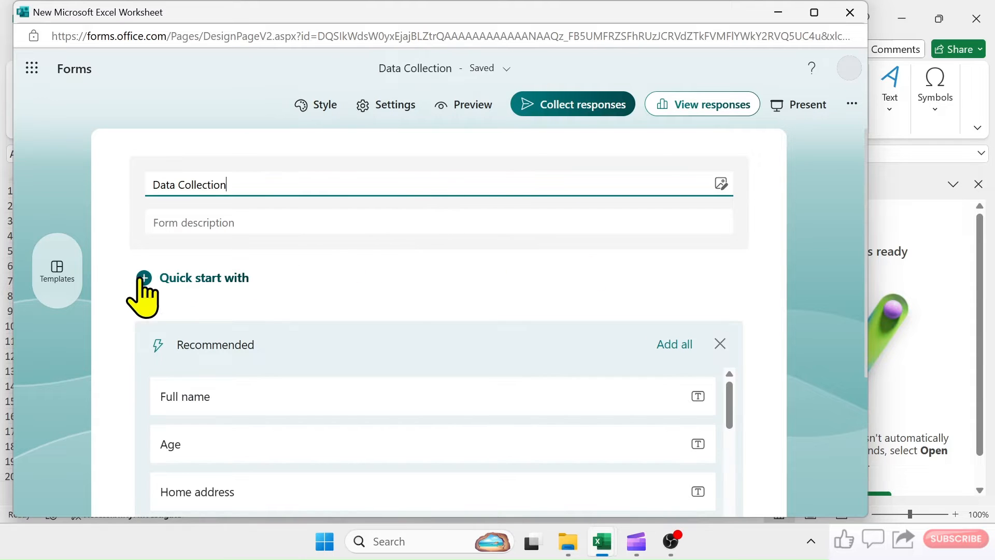
- Add a choice question to the form reading "Which spreadsheet application you use in your work?"
{"action": "left_click", "coordinate": [144, 278]}
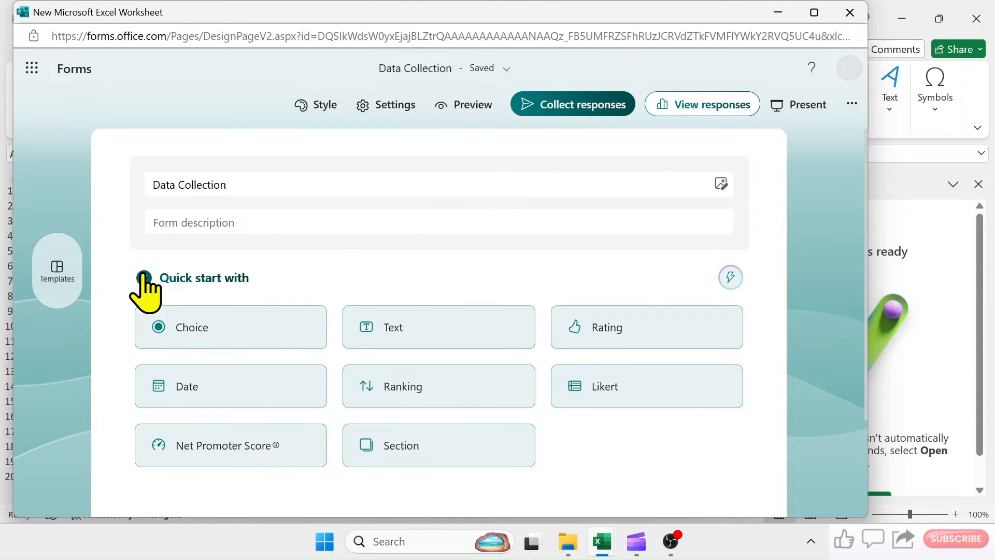
{"action": "left_click", "coordinate": [204, 337]}
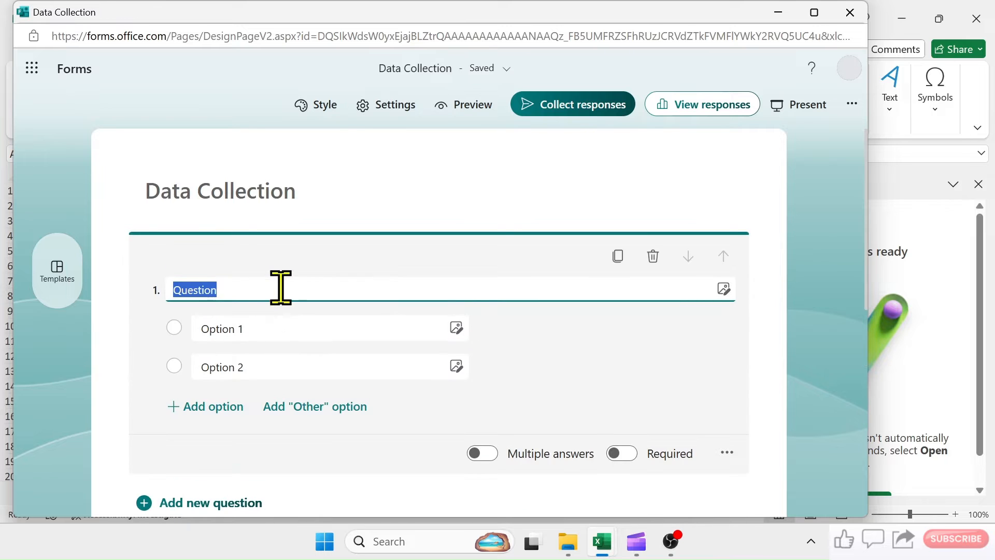
{"action": "type", "text": "Whi"}
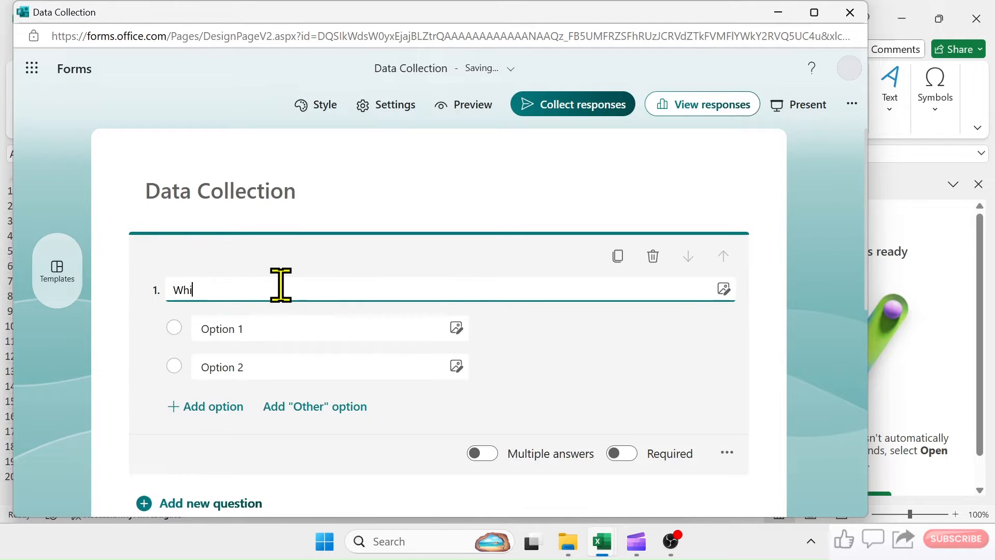
{"action": "type", "text": "ch spreadsheet application you use in your work?"}
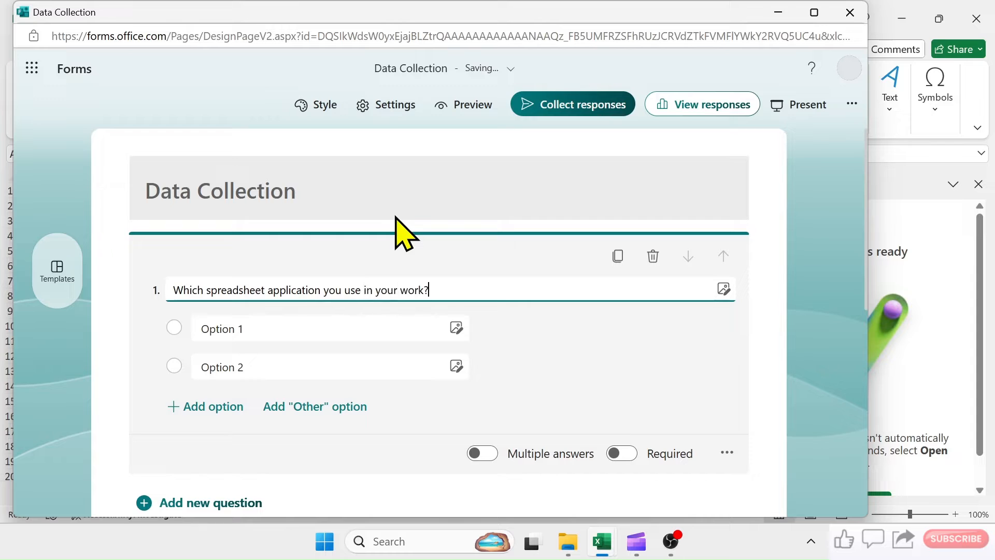
- Enter the answer options MS Excel, Google Sheets, Both of Above and None of Above, and make the question required
{"action": "left_click", "coordinate": [256, 331]}
{"action": "type", "text": "M"}
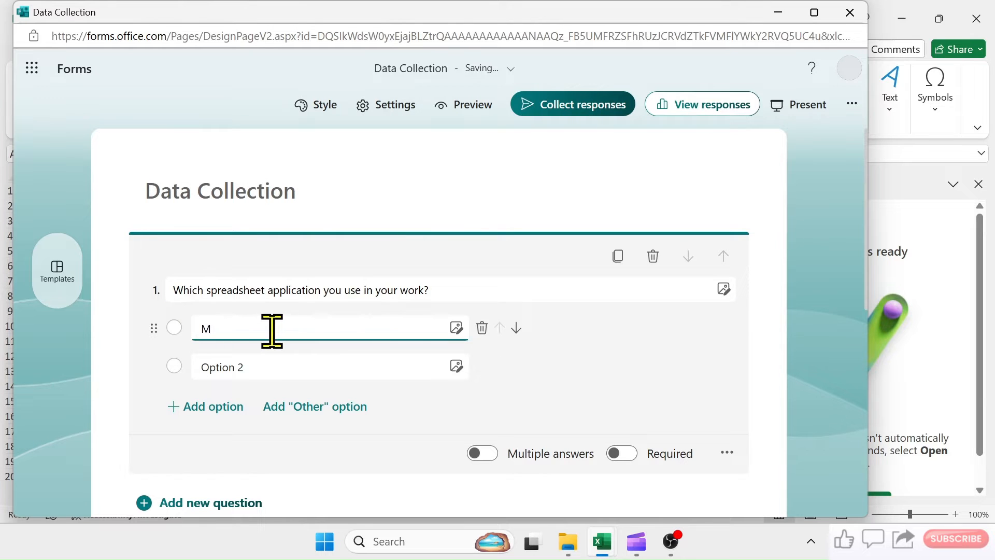
{"action": "type", "text": "S Excel"}
{"action": "left_click", "coordinate": [251, 369]}
{"action": "type", "text": "Google Sheets"}
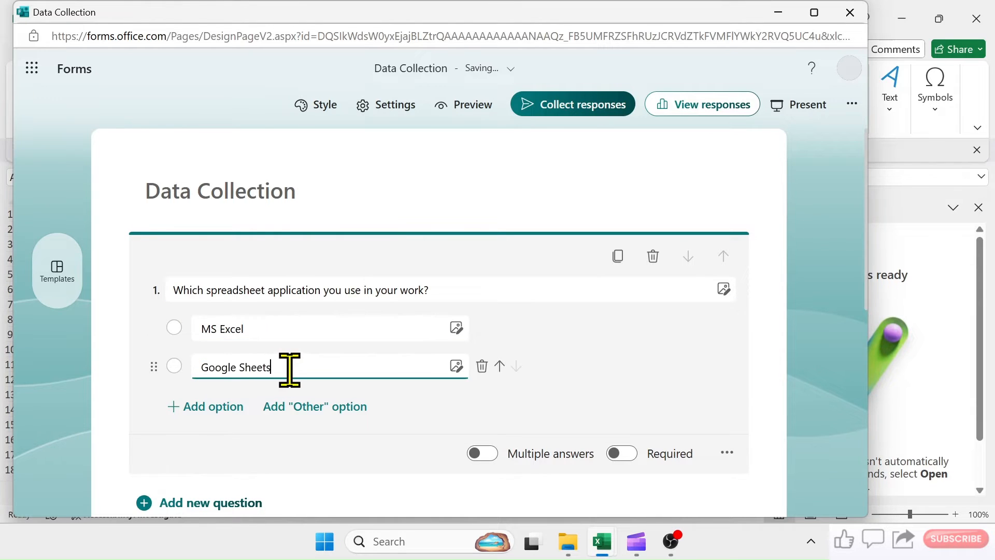
{"action": "left_click", "coordinate": [213, 406]}
{"action": "type", "text": "Both of Abo"}
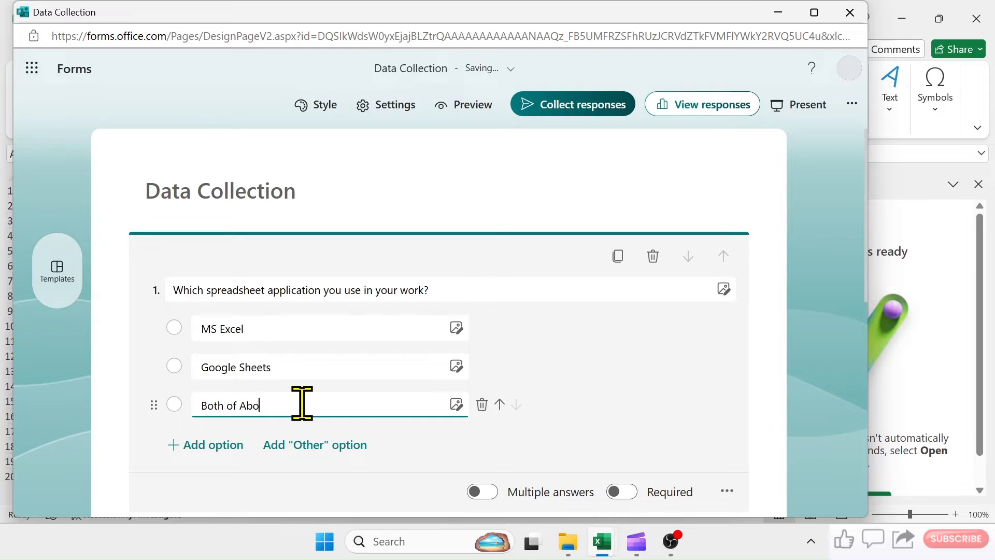
{"action": "type", "text": "ve"}
{"action": "left_click", "coordinate": [213, 445]}
{"action": "type", "text": "None"}
{"action": "scroll", "coordinate": [349, 410], "scroll_direction": "down", "scroll_amount": 3}
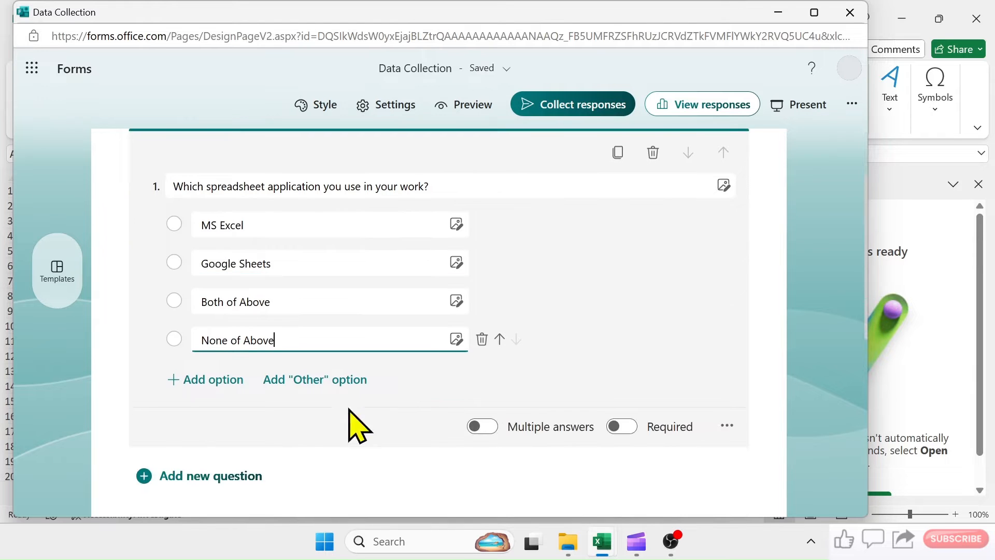
{"action": "left_click", "coordinate": [624, 425]}
- Add a text question below the first one reading "What is your role in your job?"
{"action": "left_click", "coordinate": [155, 475]}
{"action": "scroll", "coordinate": [406, 394], "scroll_direction": "down", "scroll_amount": 3}
{"action": "left_click", "coordinate": [415, 357]}
{"action": "type", "text": "Wh"}
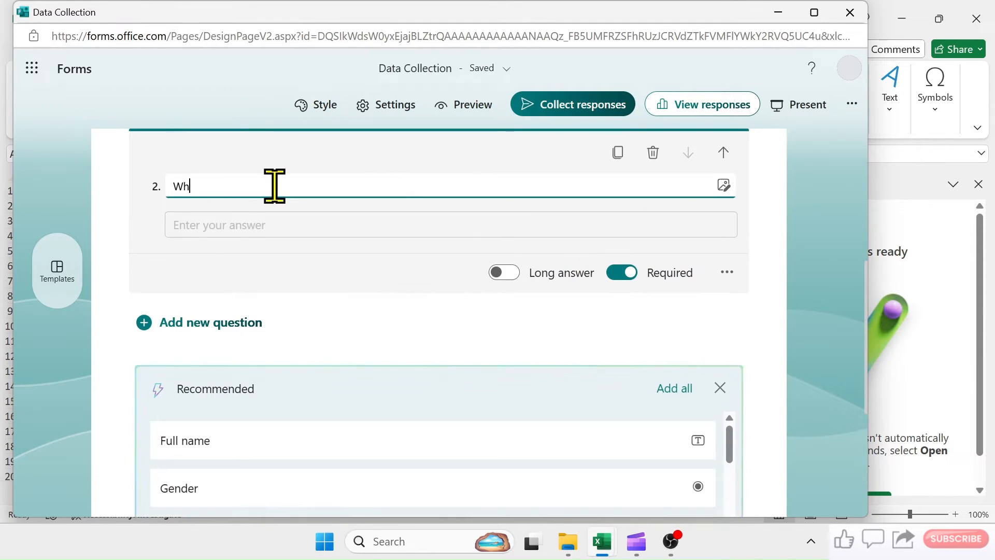
{"action": "type", "text": "at is your role in your job?"}
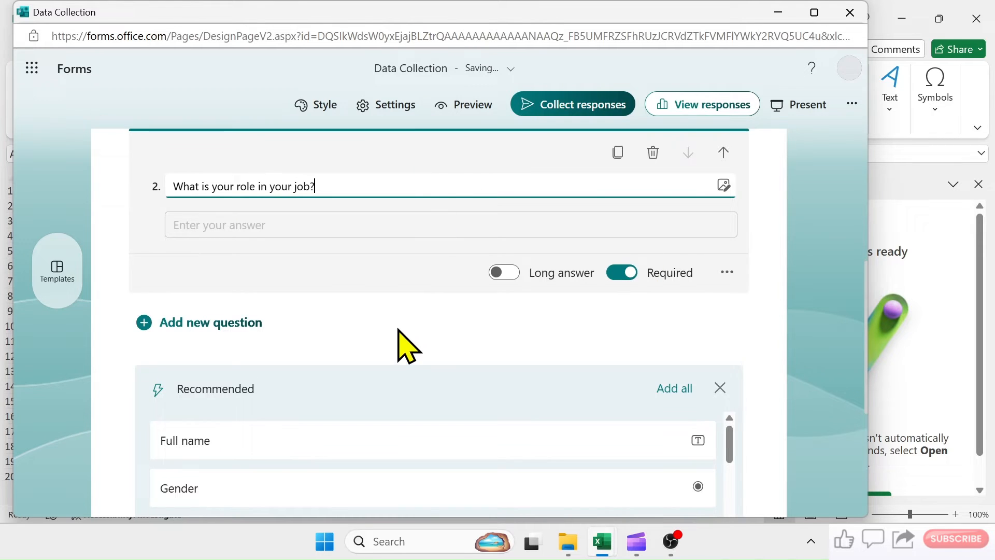
- Copy the form's response link, then minimize the form editor and close the form pane in the workbook
{"action": "scroll", "coordinate": [409, 346], "scroll_direction": "down", "scroll_amount": 5}
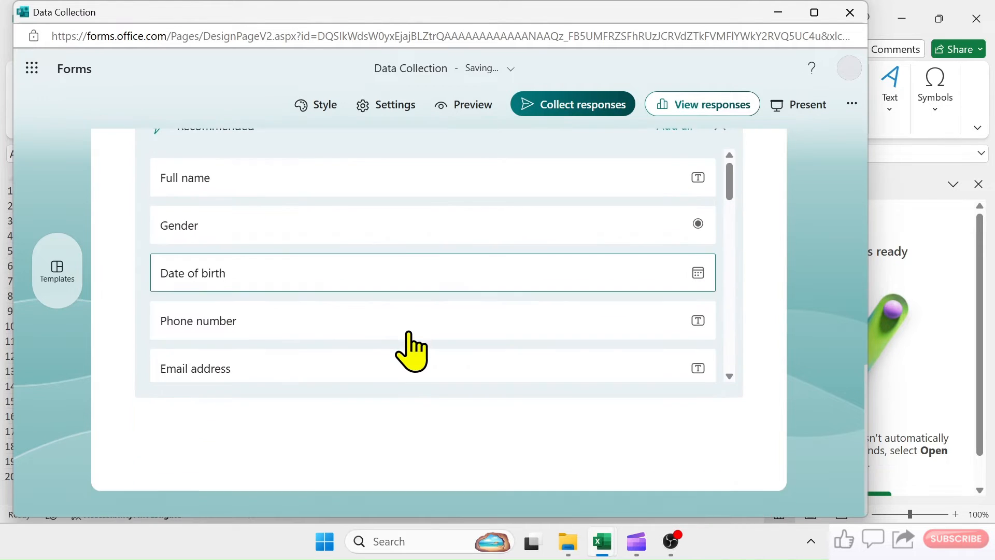
{"action": "scroll", "coordinate": [411, 349], "scroll_direction": "up", "scroll_amount": 10}
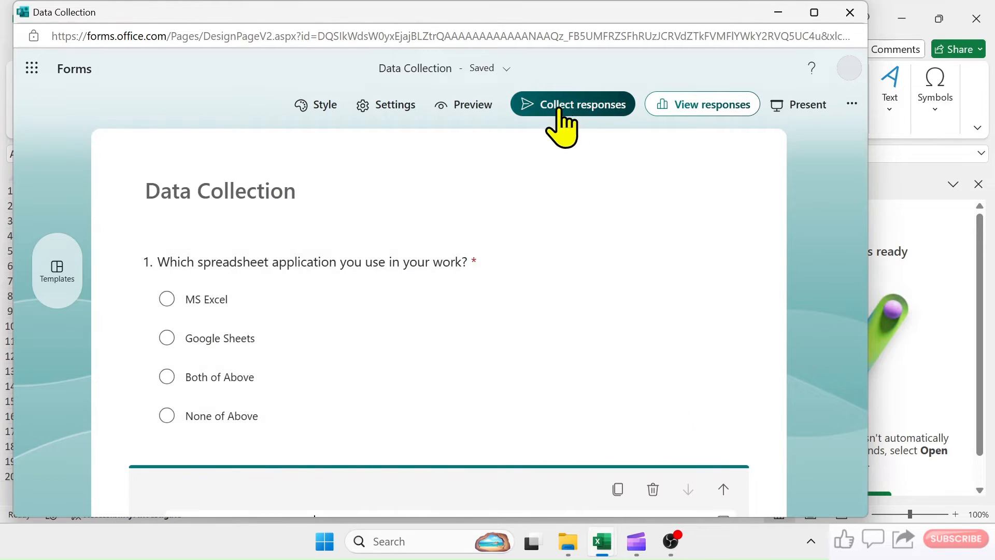
{"action": "left_click", "coordinate": [584, 106]}
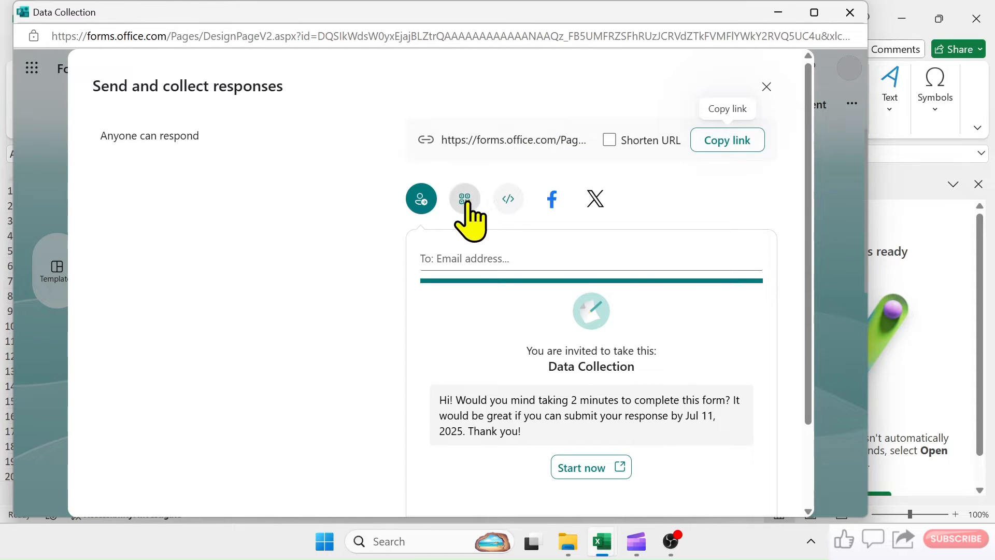
{"action": "left_click", "coordinate": [728, 141]}
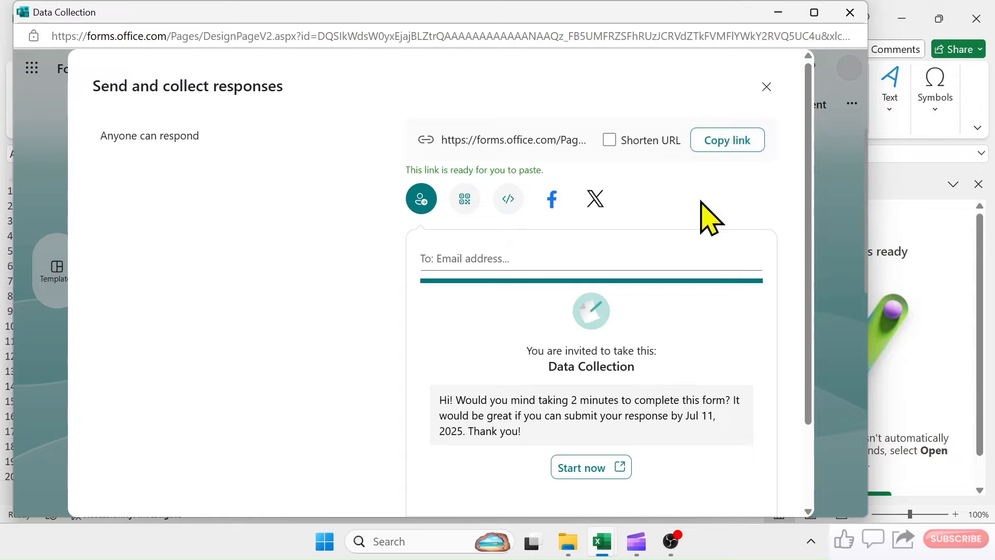
{"action": "left_click", "coordinate": [781, 14]}
{"action": "left_click", "coordinate": [978, 184]}
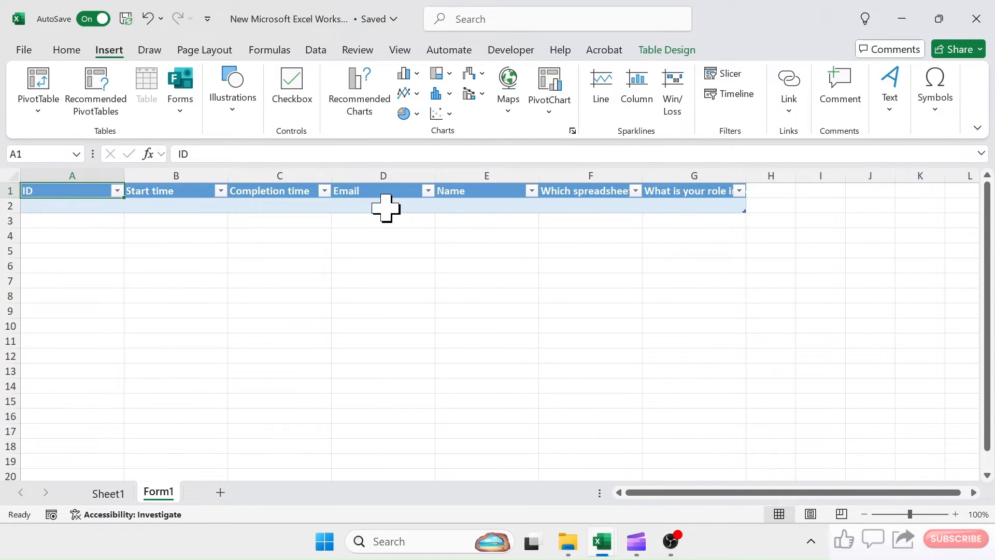
- Switch to the Opera browser and open the copied link to the Data Collection form
{"action": "left_click", "coordinate": [327, 549]}
{"action": "scroll", "coordinate": [455, 250], "scroll_direction": "down", "scroll_amount": 1}
{"action": "left_click", "coordinate": [313, 195]}
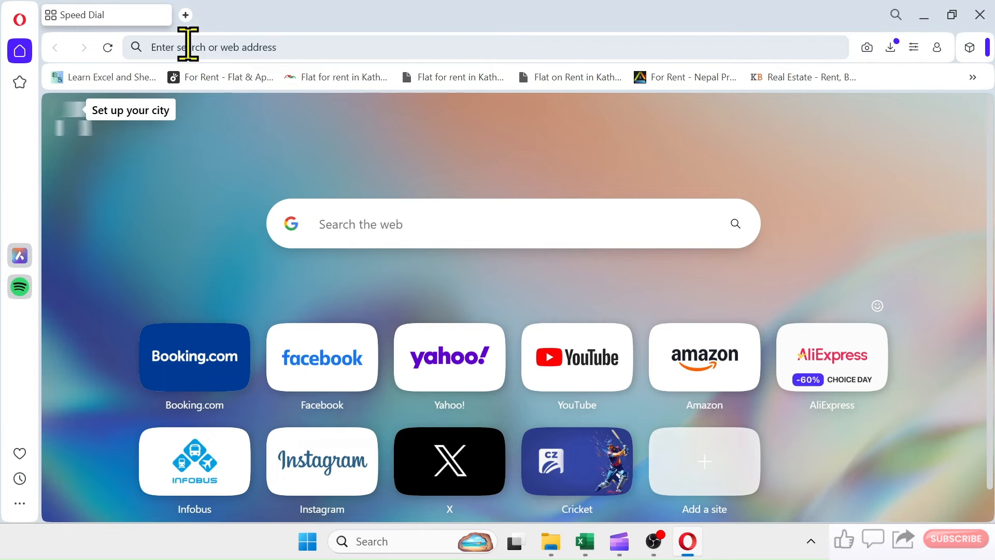
{"action": "right_click", "coordinate": [190, 45]}
{"action": "left_click", "coordinate": [209, 135]}
{"action": "left_click", "coordinate": [733, 100]}
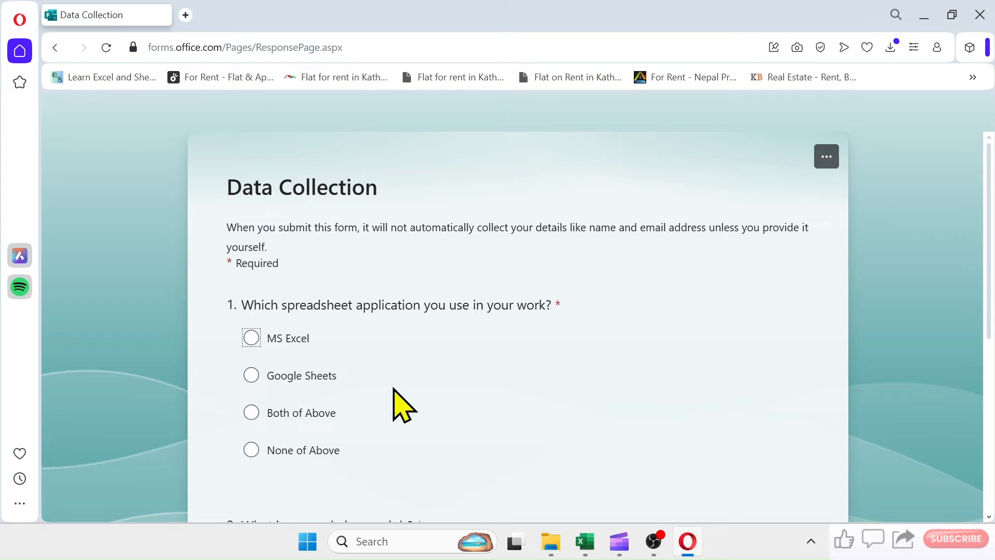
- Submit a response with MS Excel and the role "data entry", then check the Form1 sheet in the new Excel workbook
{"action": "left_click", "coordinate": [252, 337]}
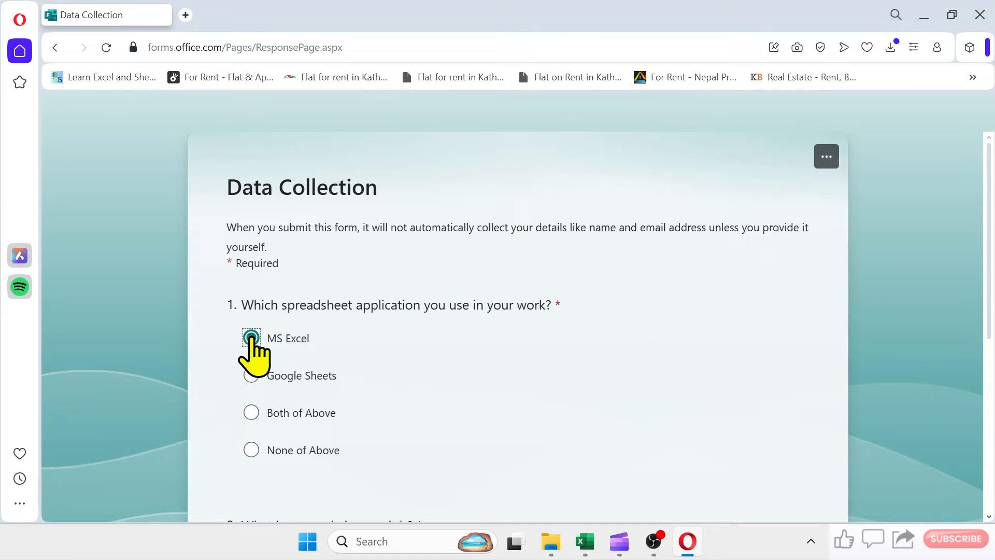
{"action": "scroll", "coordinate": [515, 337], "scroll_direction": "down", "scroll_amount": 5}
{"action": "left_click", "coordinate": [300, 248]}
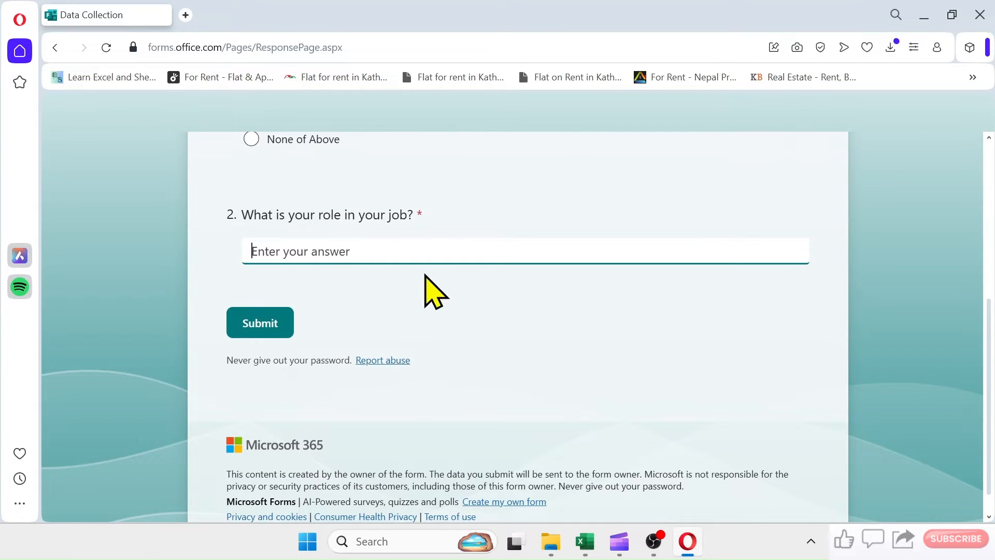
{"action": "type", "text": "data entry"}
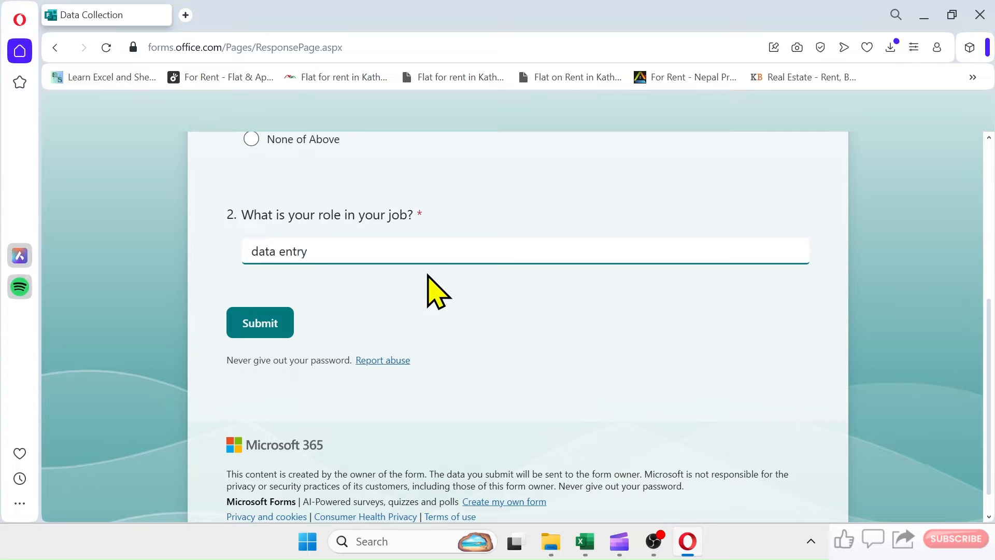
{"action": "left_click", "coordinate": [262, 325]}
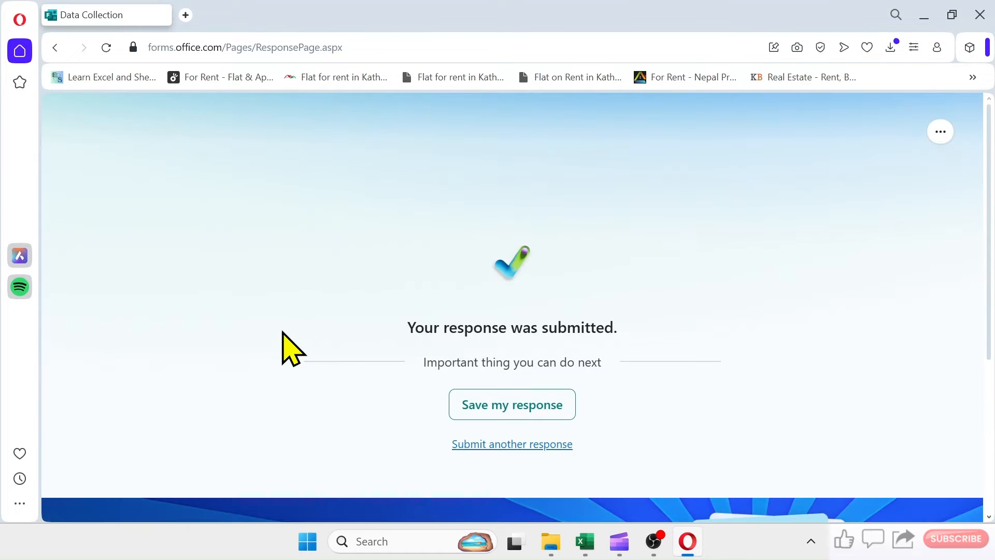
{"action": "mouse_move", "coordinate": [583, 553]}
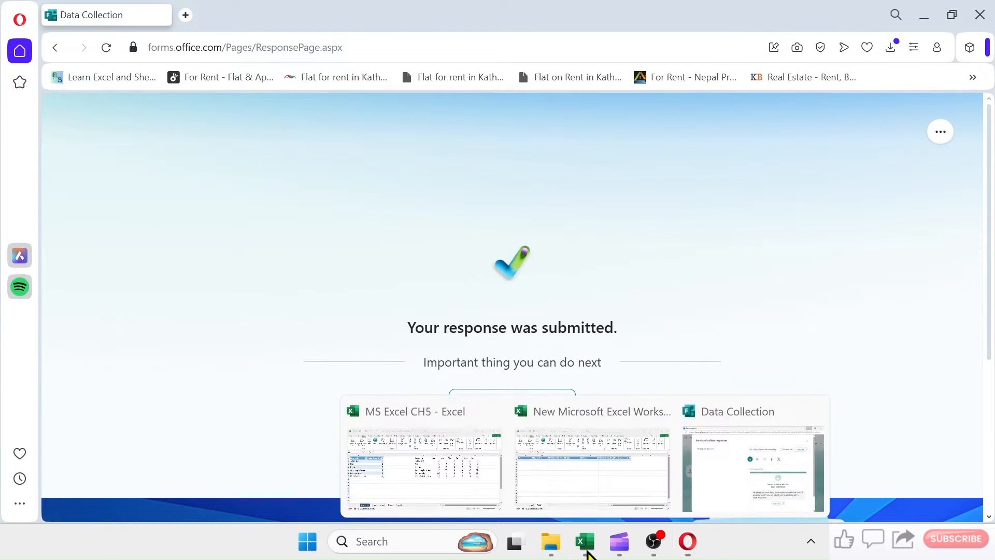
{"action": "left_click", "coordinate": [601, 479]}
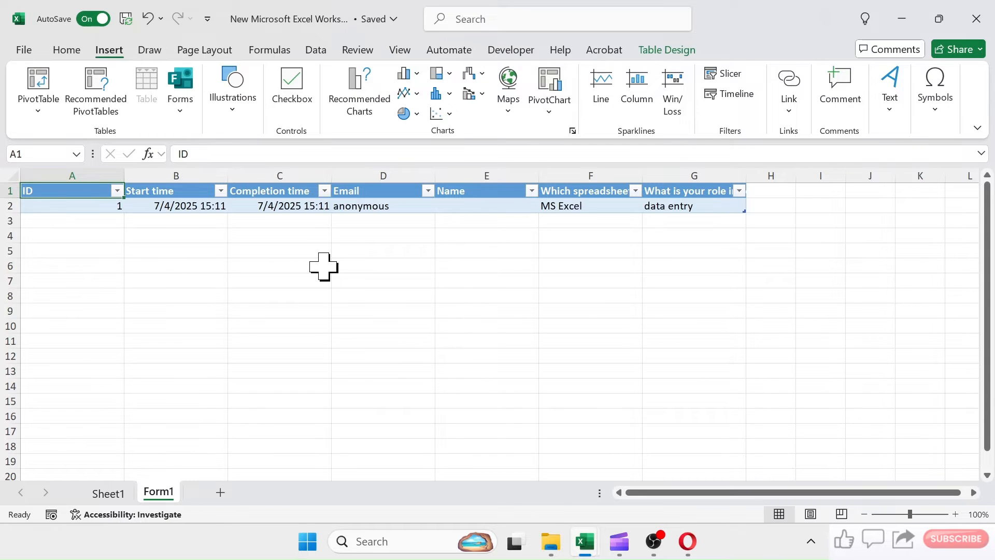
- Back in Opera, submit another form response with Google Sheets and the role "data analysis"
{"action": "left_click", "coordinate": [687, 541]}
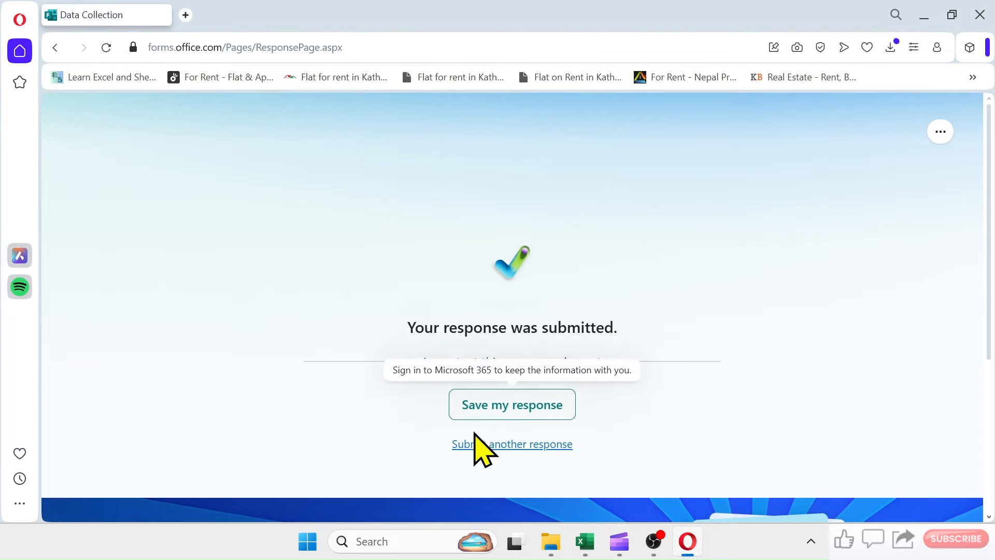
{"action": "left_click", "coordinate": [504, 444]}
{"action": "scroll", "coordinate": [492, 336], "scroll_direction": "down", "scroll_amount": 2}
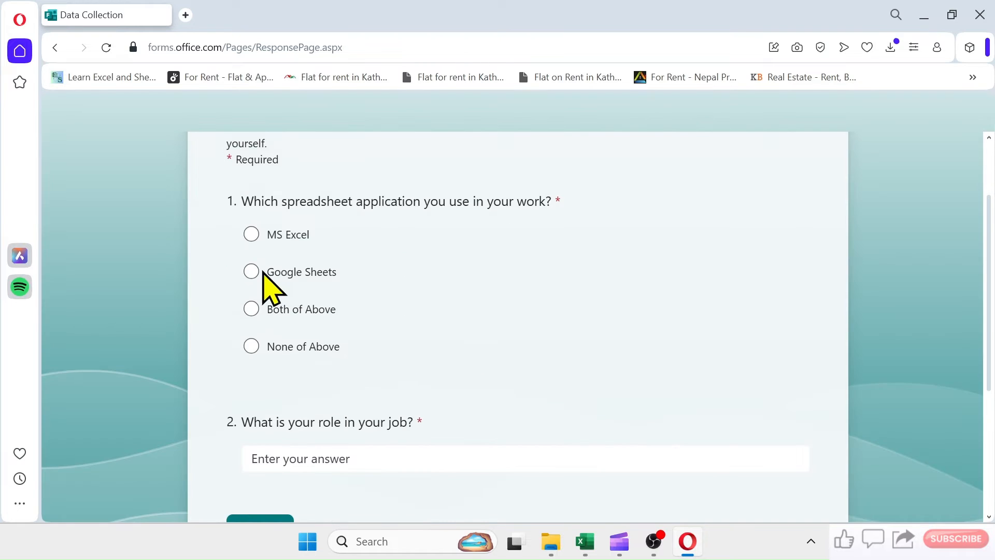
{"action": "left_click", "coordinate": [264, 273]}
{"action": "scroll", "coordinate": [422, 302], "scroll_direction": "down", "scroll_amount": 2}
{"action": "left_click", "coordinate": [309, 356]}
{"action": "type", "text": "data analysis"}
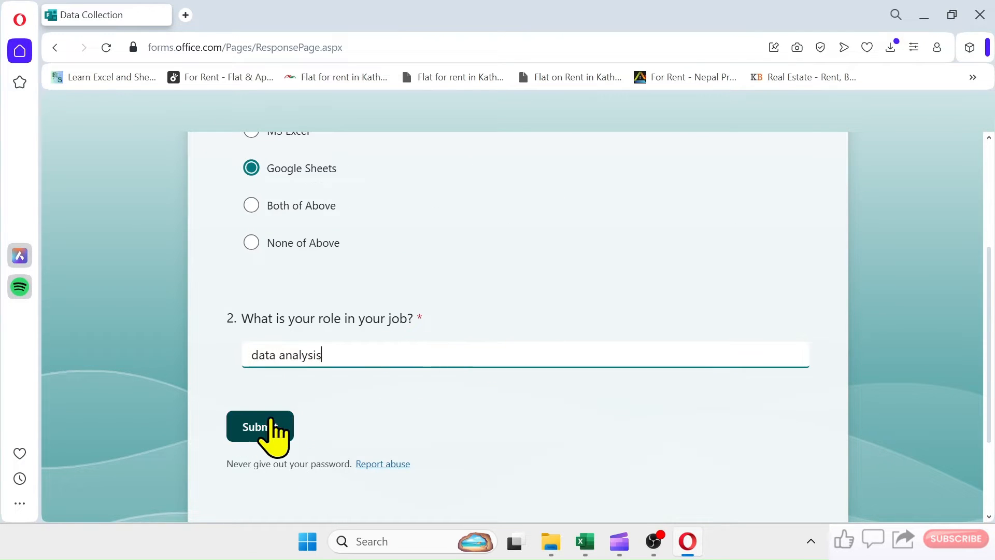
{"action": "left_click", "coordinate": [265, 430]}
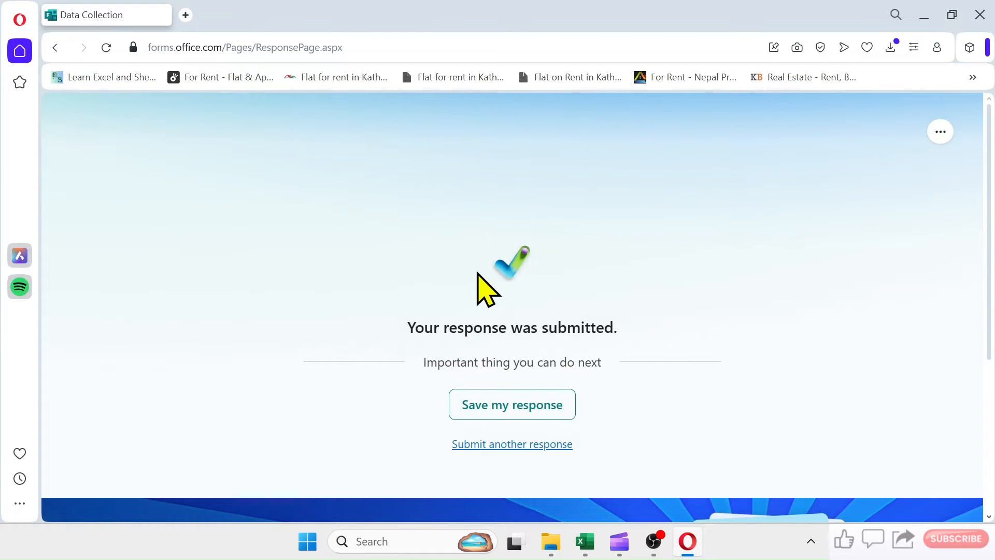
- Check the second response in the Form1 sheet, then submit another form response in Opera with Both of Above and the role "business developement"
{"action": "left_click", "coordinate": [584, 541]}
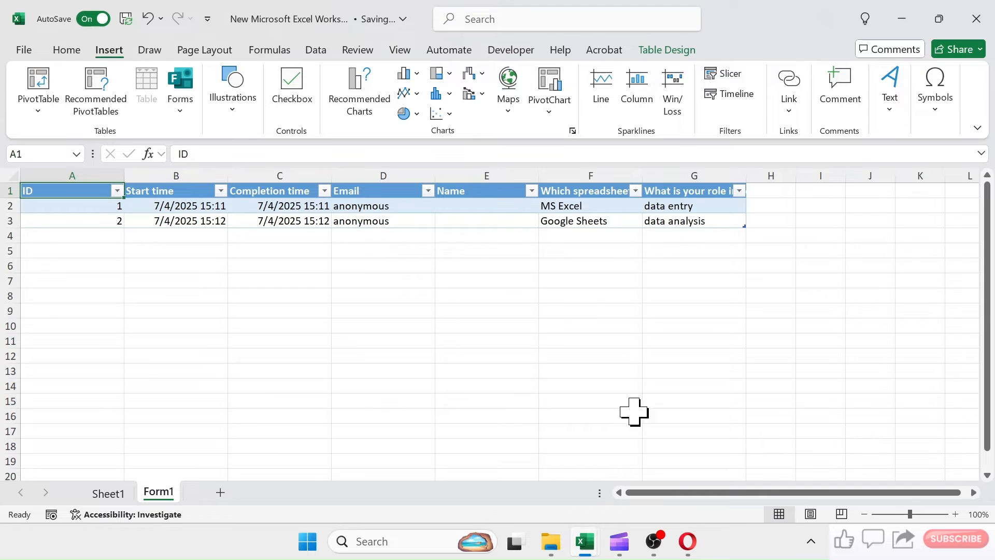
{"action": "left_click", "coordinate": [687, 541]}
{"action": "left_click", "coordinate": [511, 444]}
{"action": "left_click", "coordinate": [251, 412]}
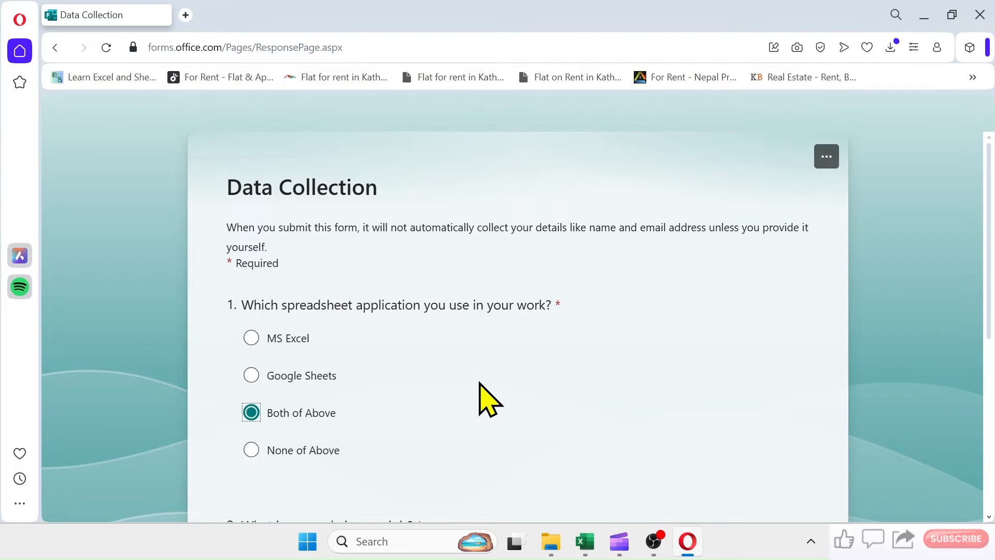
{"action": "scroll", "coordinate": [492, 394], "scroll_direction": "down", "scroll_amount": 5}
{"action": "left_click", "coordinate": [358, 254]}
{"action": "type", "text": "business developement"}
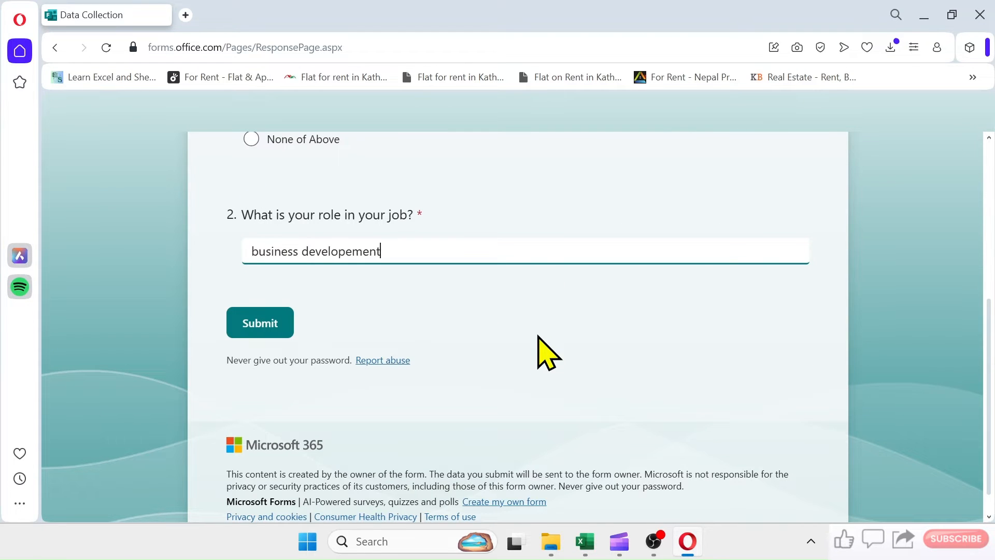
{"action": "left_click", "coordinate": [259, 326]}
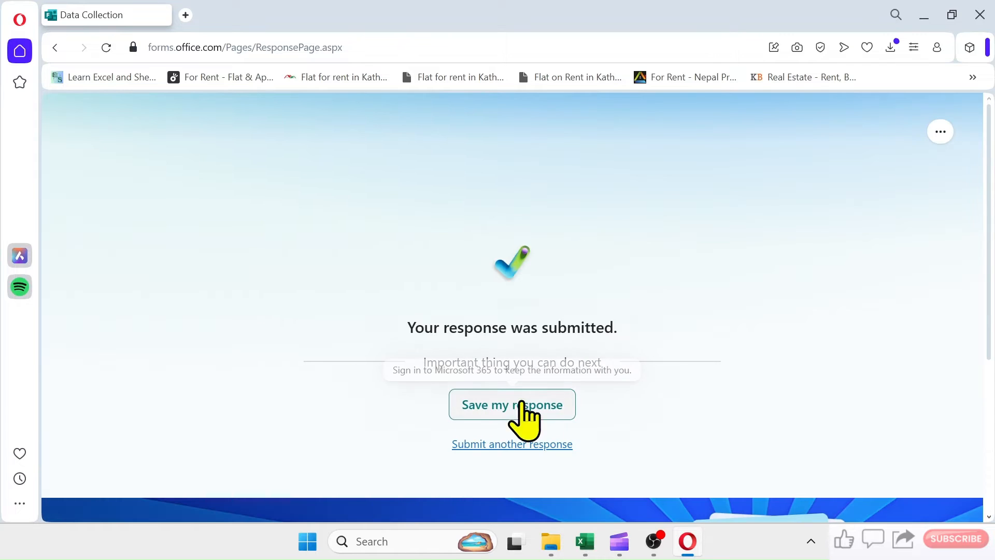
- Switch to Excel to review the latest response in the Form1 sheet, then close the response workbook
{"action": "left_click", "coordinate": [586, 542]}
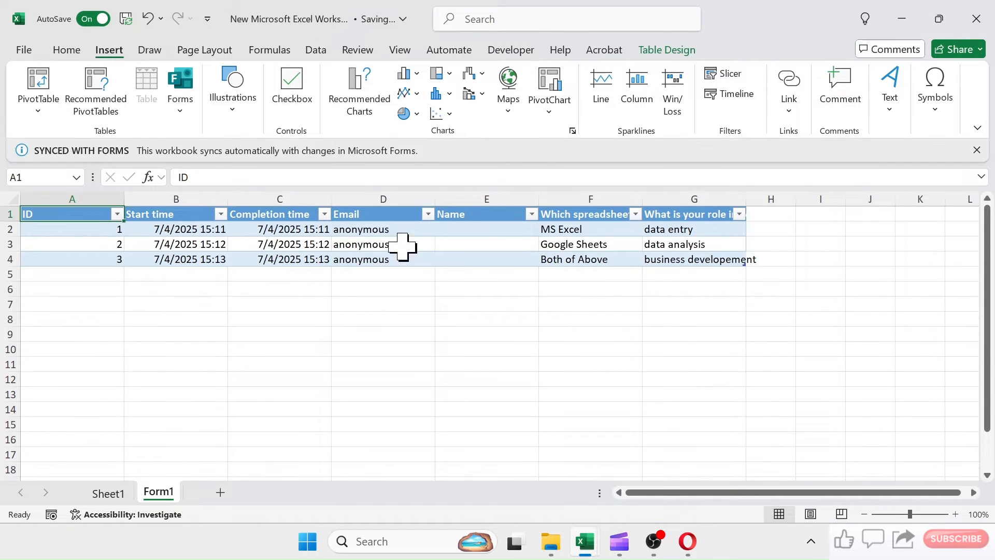
{"action": "left_click", "coordinate": [975, 20]}
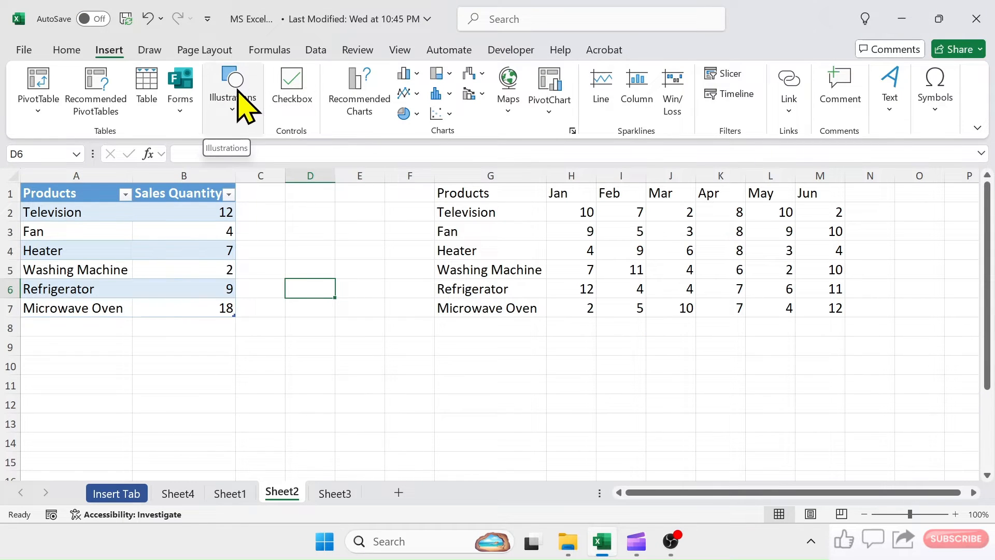
- Insert the VBA User Form screenshot from the device's Gallery on Sheet2, placed over the cells
{"action": "left_click", "coordinate": [234, 107]}
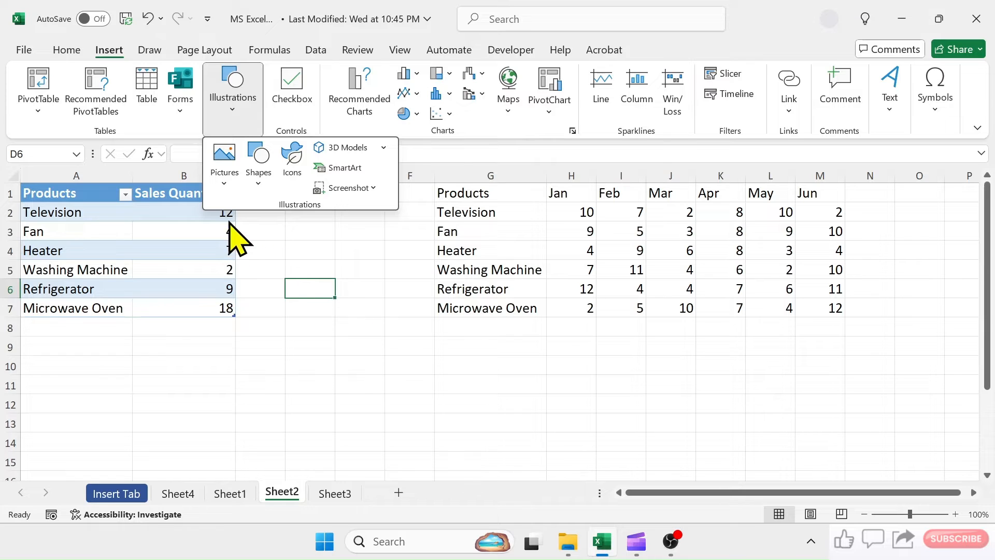
{"action": "left_click", "coordinate": [241, 120]}
{"action": "left_click", "coordinate": [240, 117]}
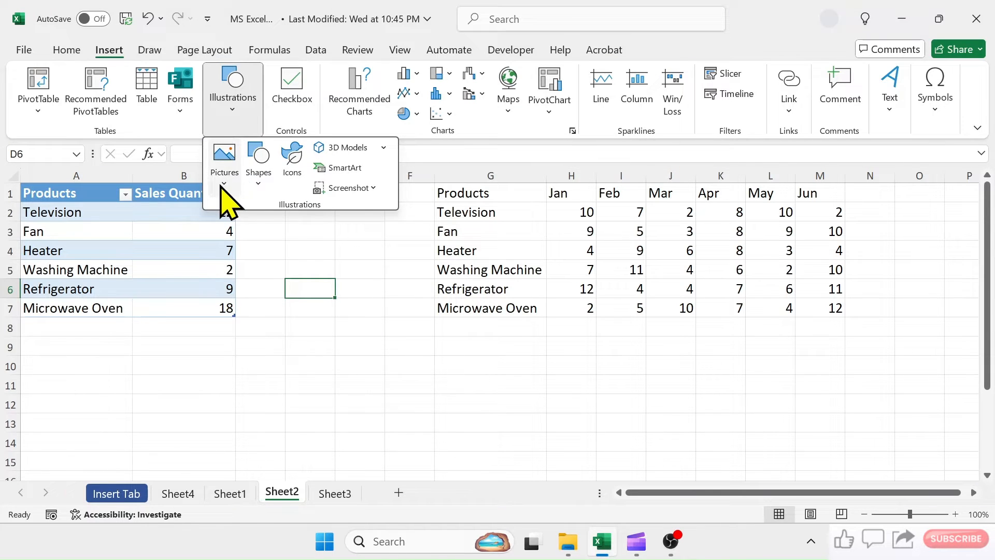
{"action": "left_click", "coordinate": [223, 186]}
{"action": "mouse_move", "coordinate": [254, 214]}
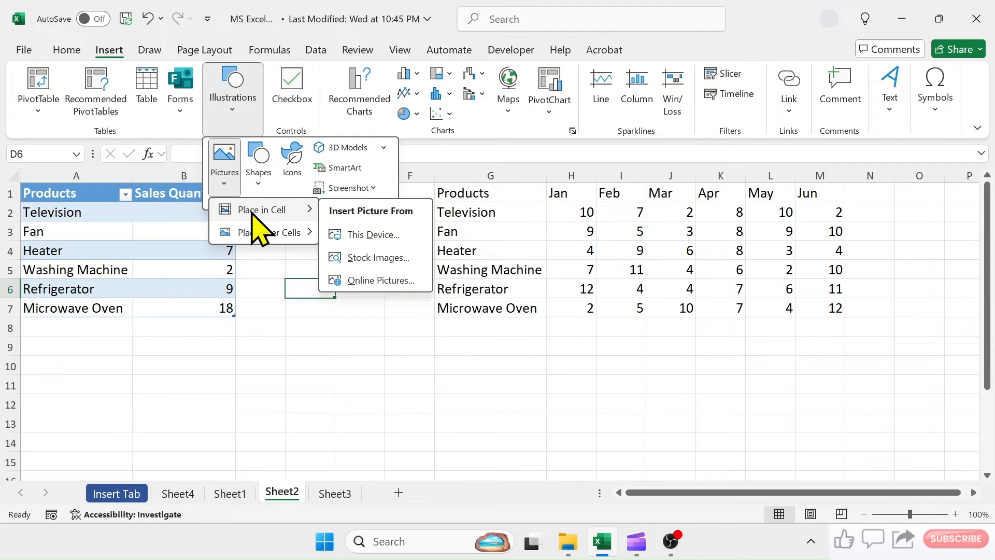
{"action": "mouse_move", "coordinate": [249, 231]}
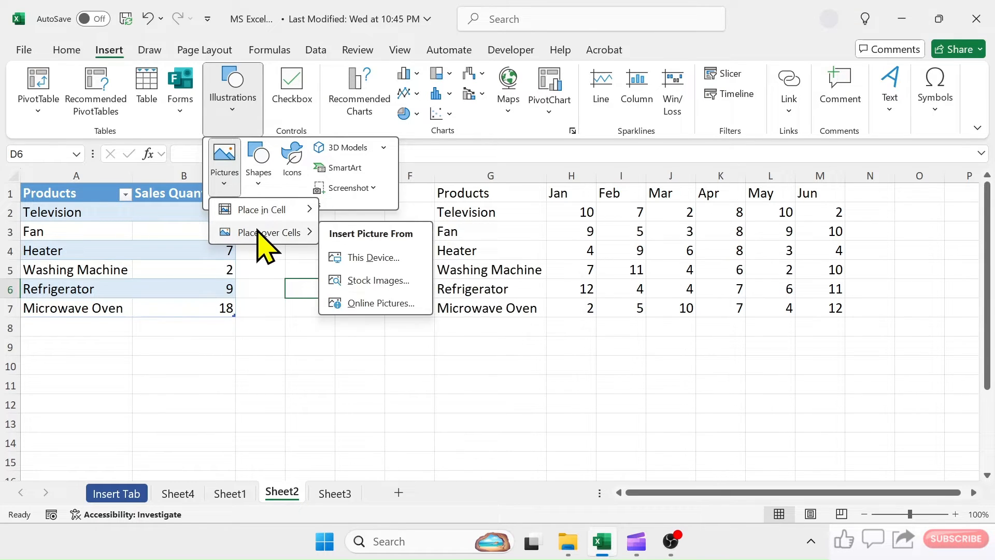
{"action": "left_click", "coordinate": [363, 258]}
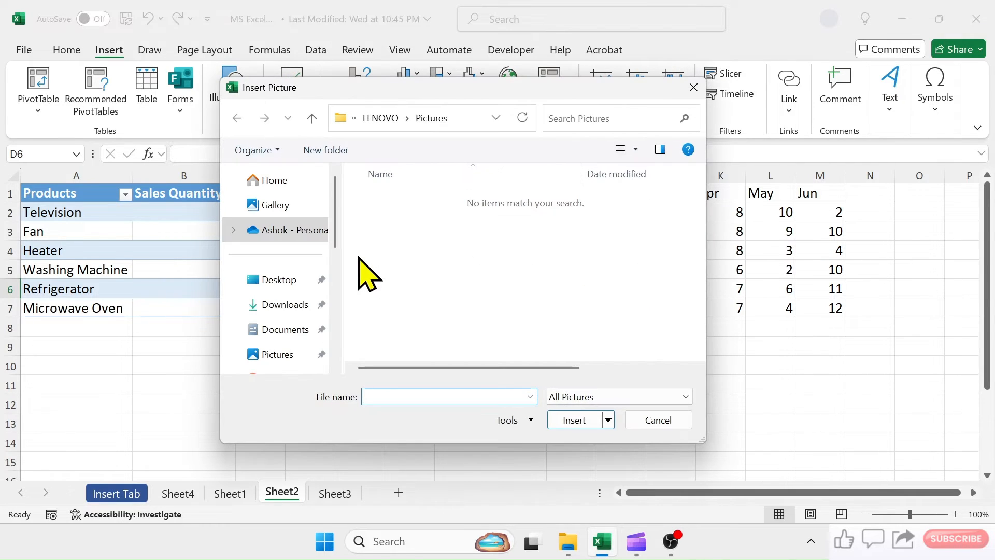
{"action": "left_click", "coordinate": [272, 205]}
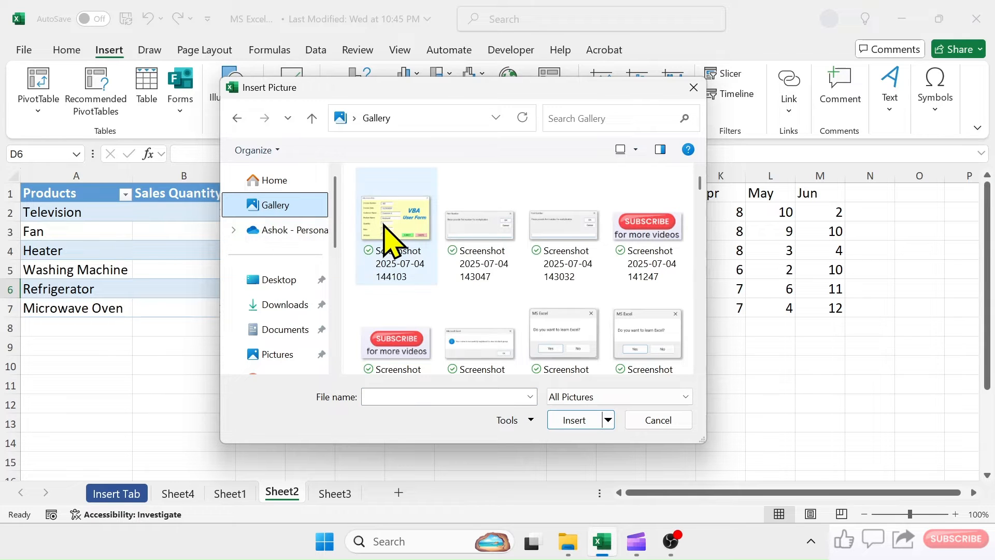
{"action": "left_click", "coordinate": [386, 236]}
{"action": "double_click", "coordinate": [386, 236]}
- Shrink the picture to about 2.53" by 3.97" and move it over the lower part of the Sales Quantity table
{"action": "left_click_drag", "start_coordinate": [390, 236], "coordinate": [545, 236]}
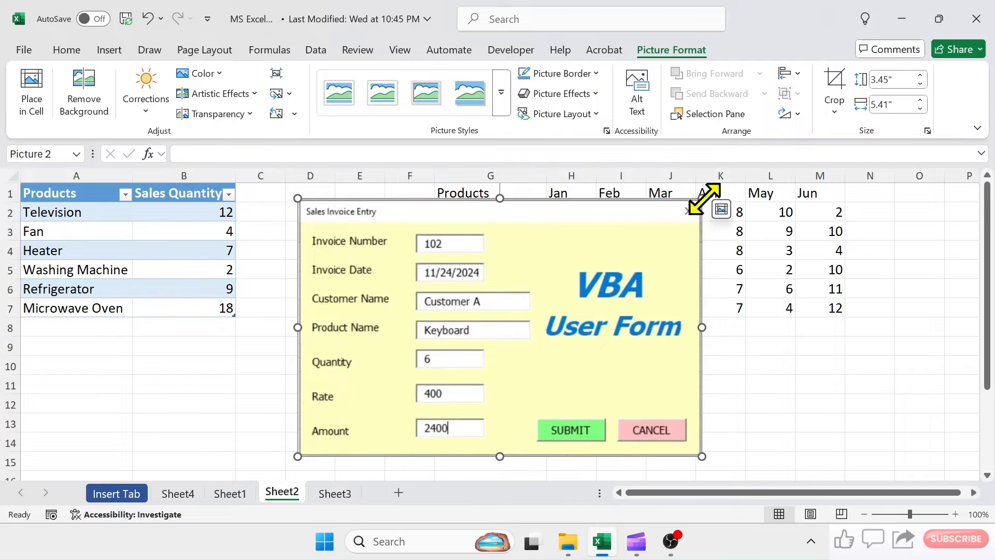
{"action": "left_click_drag", "start_coordinate": [704, 199], "coordinate": [596, 267]}
{"action": "left_click_drag", "start_coordinate": [445, 362], "coordinate": [158, 360]}
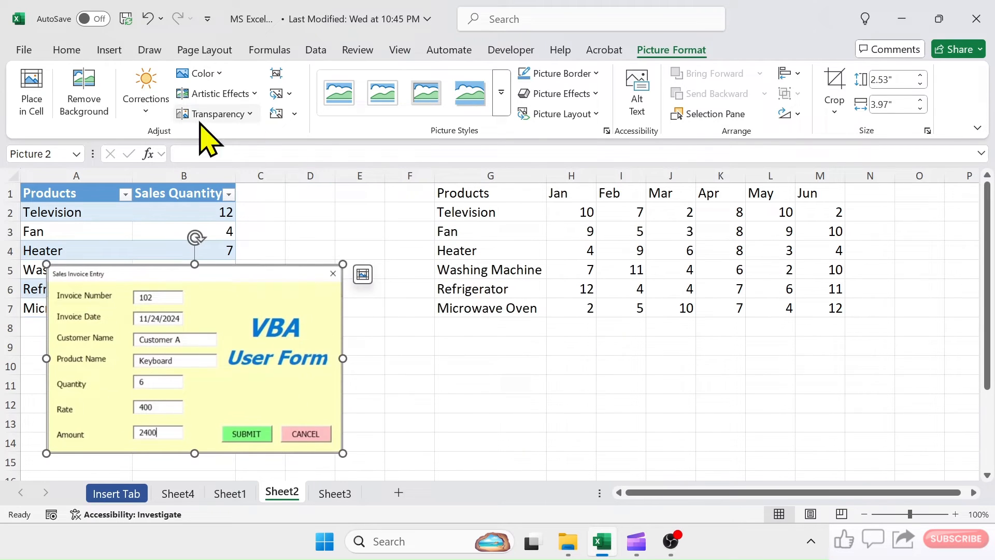
- Add a new worksheet and insert checkboxes in cells D2:H8
{"action": "left_click", "coordinate": [109, 50]}
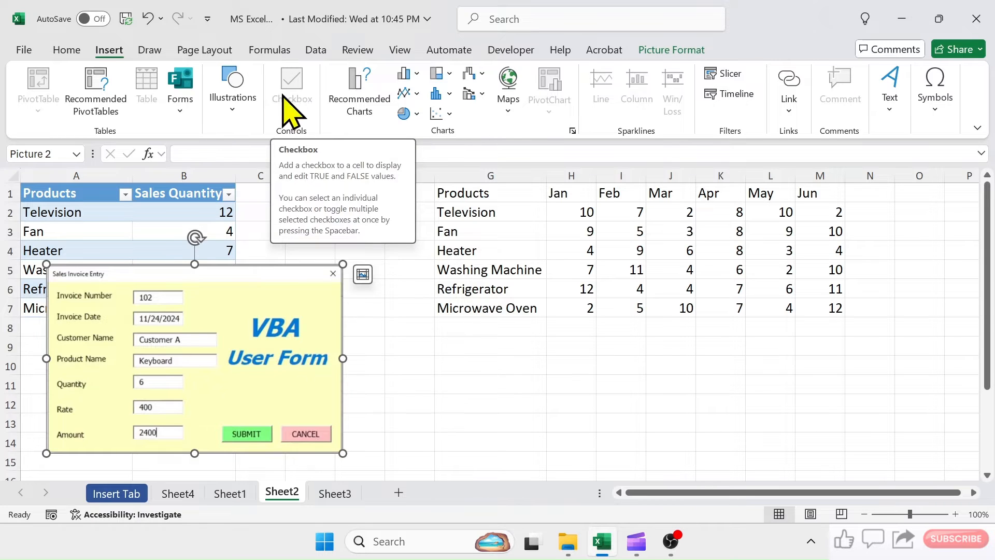
{"action": "left_click", "coordinate": [497, 402]}
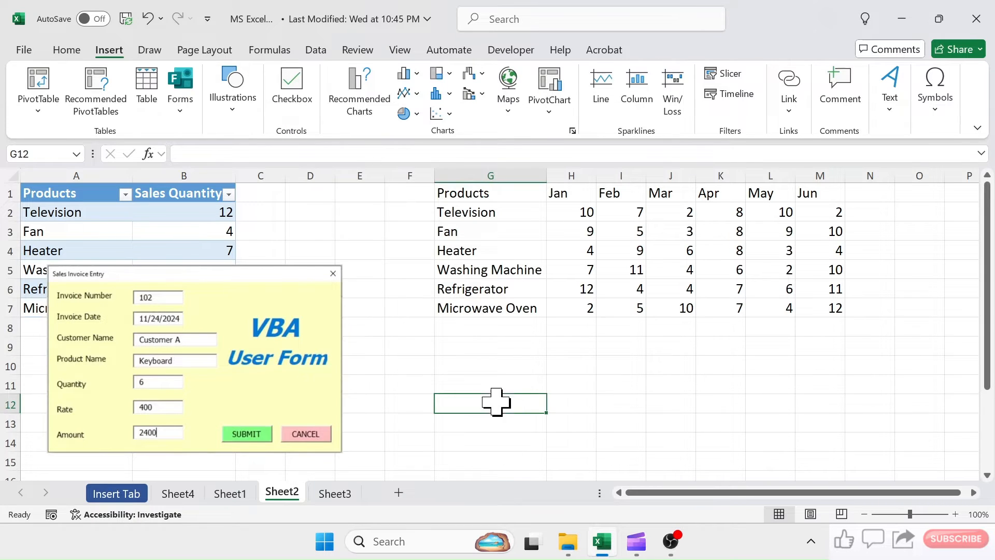
{"action": "left_click", "coordinate": [399, 492]}
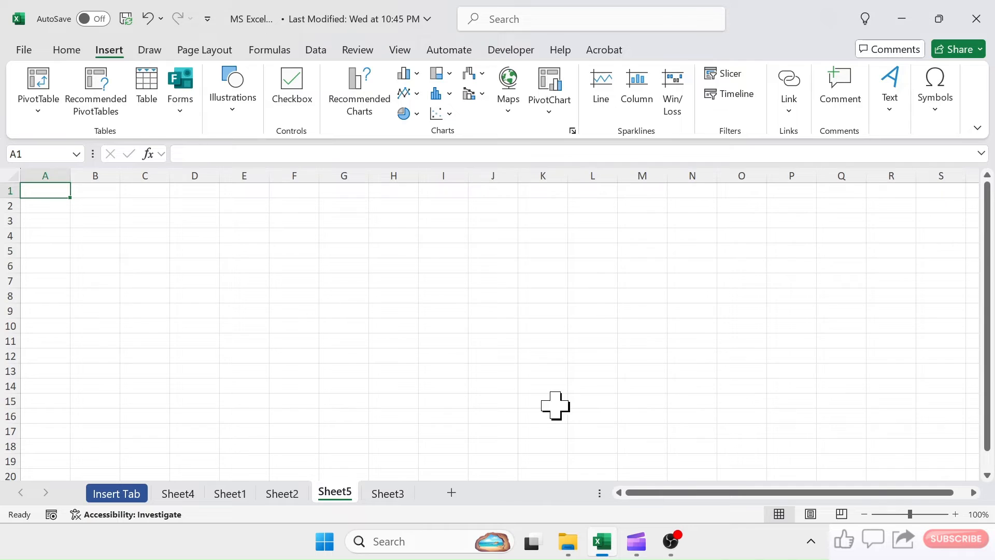
{"action": "left_click", "coordinate": [955, 514]}
{"action": "left_click", "coordinate": [955, 514]}
{"action": "left_click", "coordinate": [955, 513]}
{"action": "left_click", "coordinate": [955, 513]}
{"action": "left_click_drag", "start_coordinate": [292, 223], "coordinate": [559, 342]}
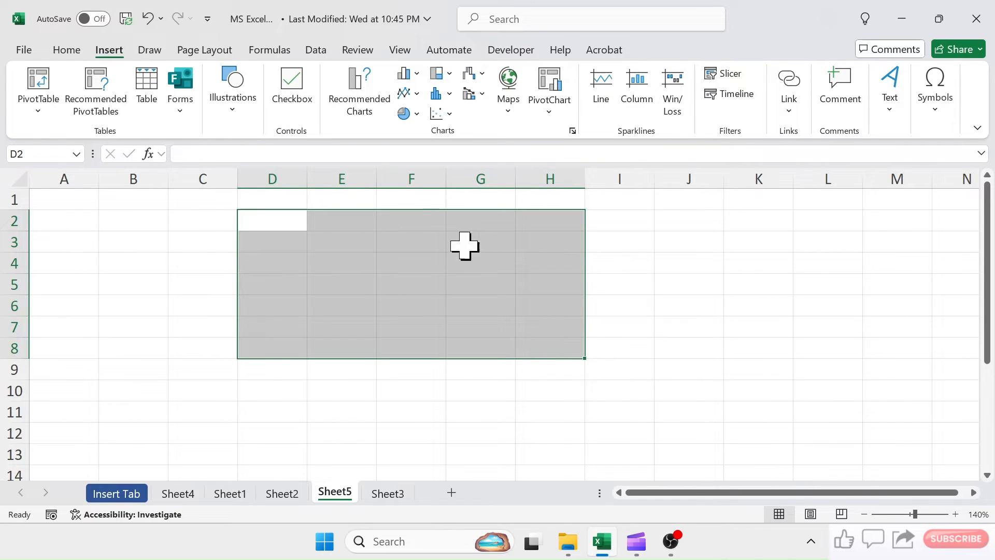
{"action": "left_click", "coordinate": [293, 84]}
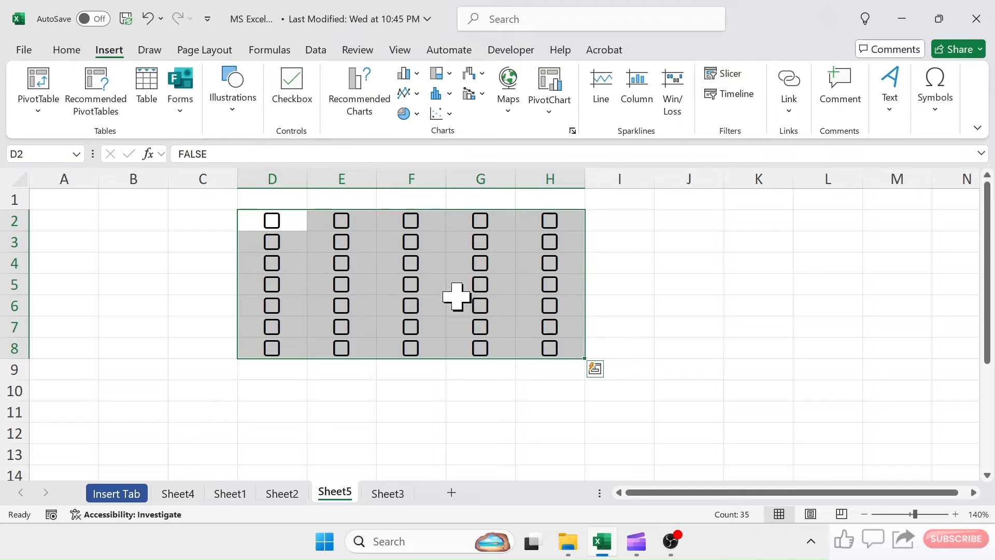
{"action": "left_click", "coordinate": [421, 423]}
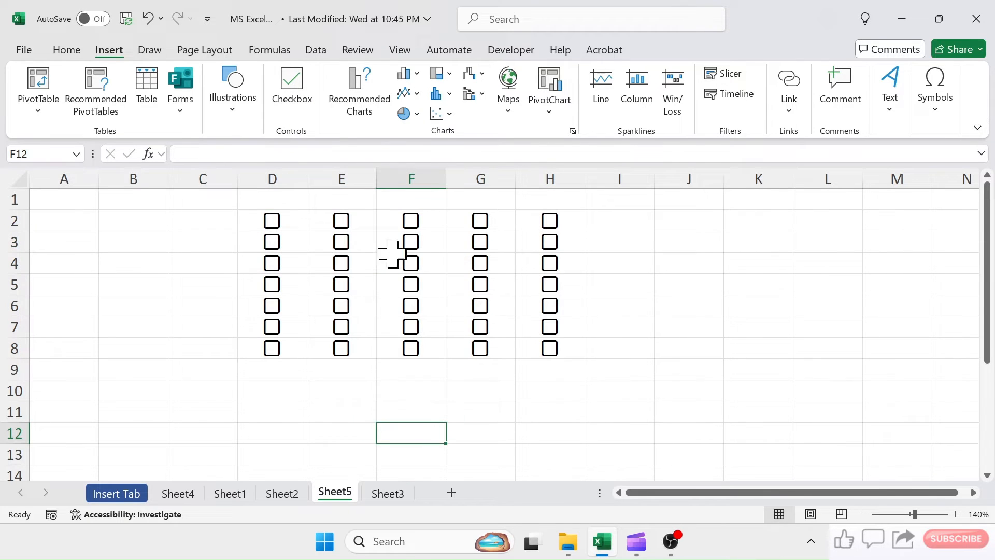
- Tick the checkboxes in cells D2, D3, E4 and F6
{"action": "left_click", "coordinate": [279, 225]}
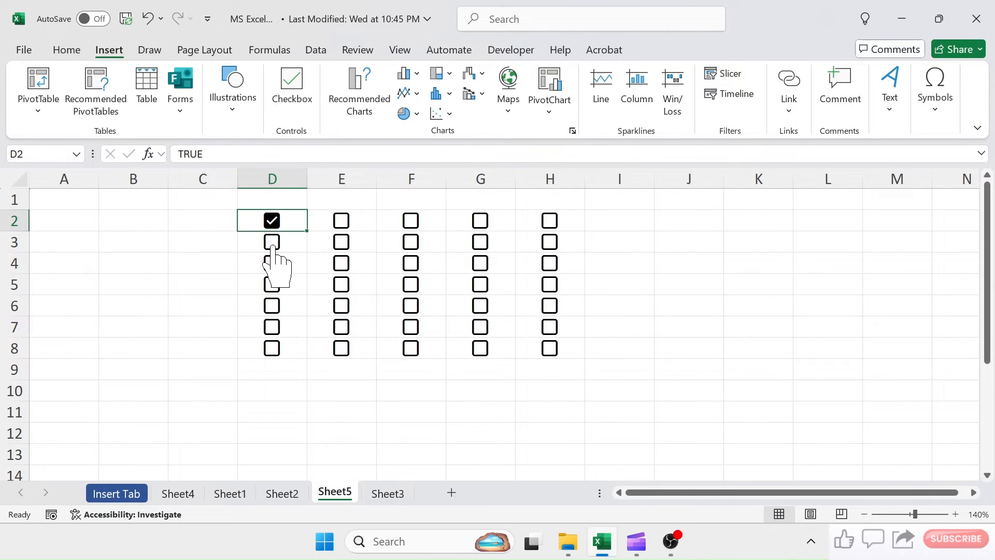
{"action": "left_click", "coordinate": [273, 243]}
{"action": "left_click", "coordinate": [347, 264]}
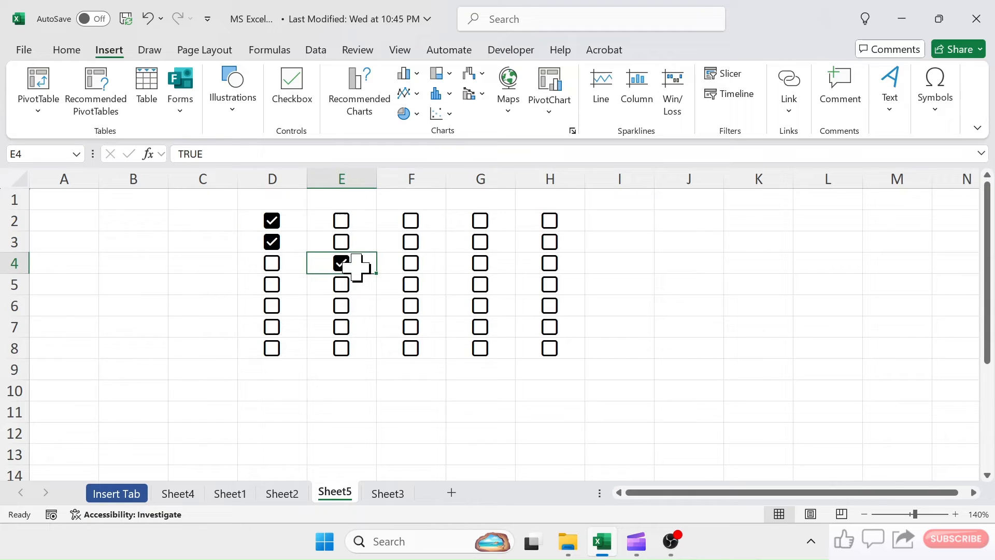
{"action": "left_click", "coordinate": [414, 309]}
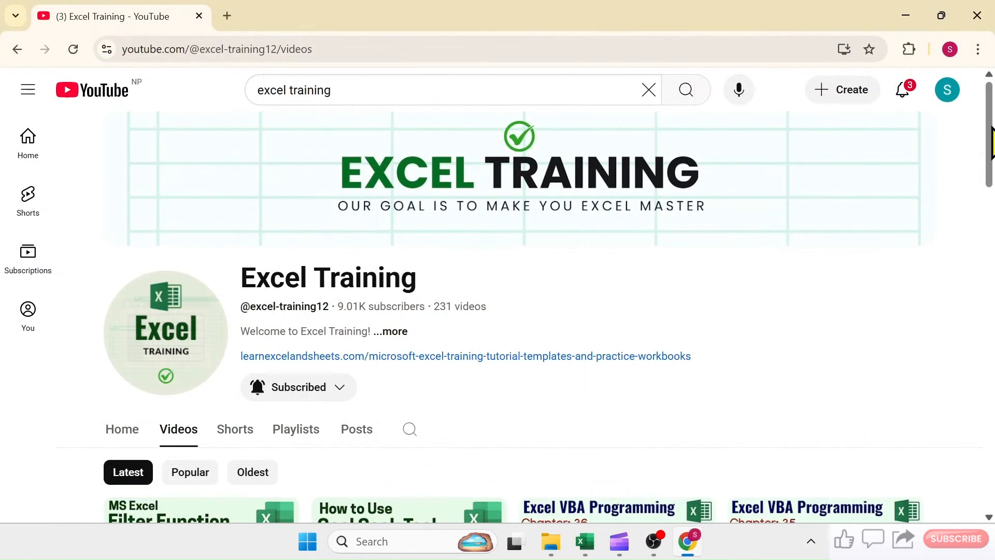
{"action": "left_click_drag", "start_coordinate": [991, 144], "coordinate": [991, 231]}
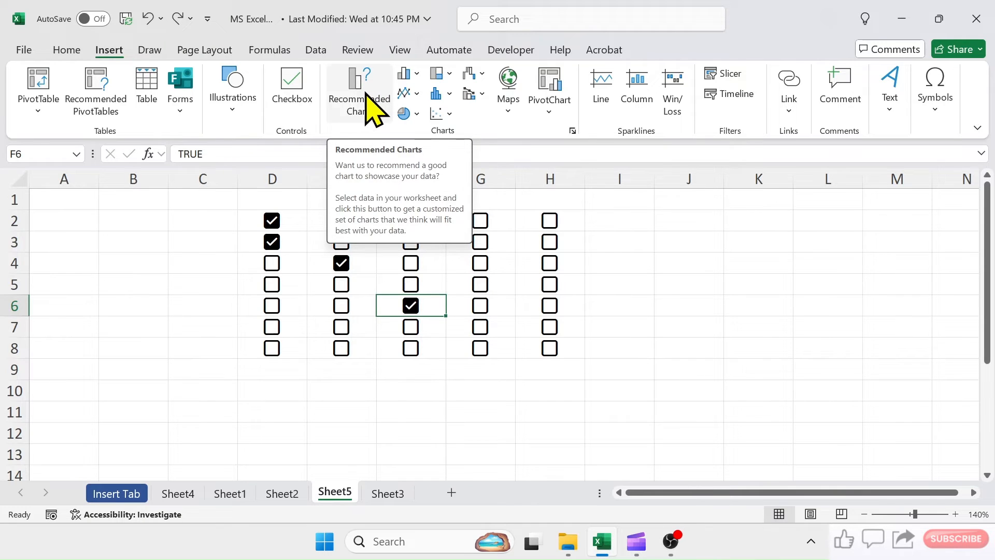
- On Sheet2, move the picture off the Sales Quantity table and insert a recommended Clustered Bar chart from A1:B7
{"action": "left_click", "coordinate": [282, 493]}
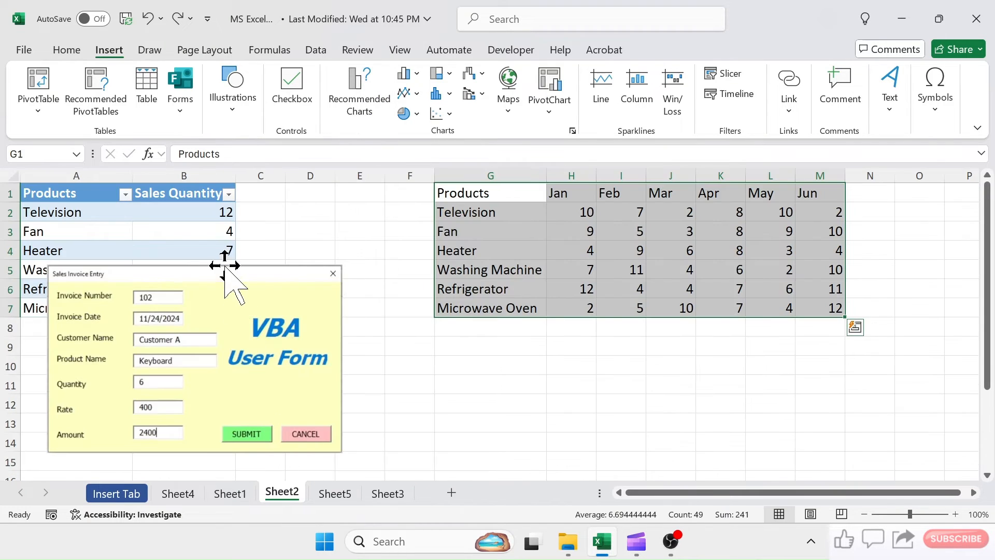
{"action": "left_click_drag", "start_coordinate": [225, 265], "coordinate": [726, 274]}
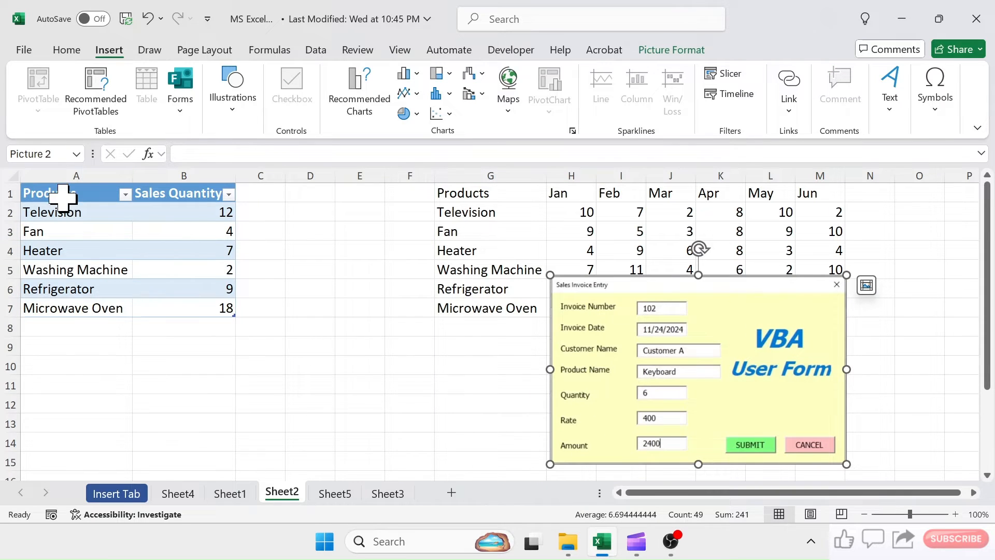
{"action": "left_click_drag", "start_coordinate": [63, 193], "coordinate": [197, 305]}
{"action": "left_click", "coordinate": [356, 99]}
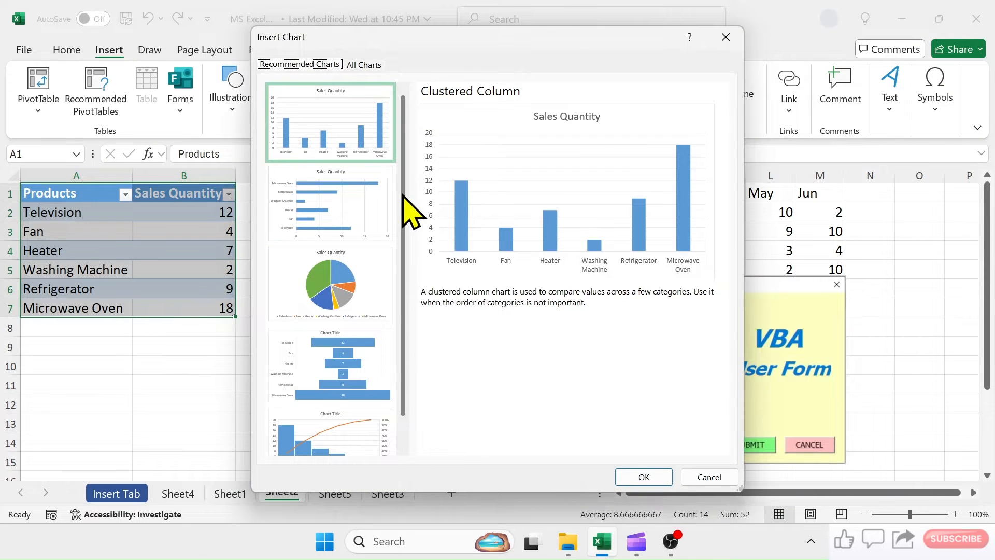
{"action": "left_click_drag", "start_coordinate": [403, 194], "coordinate": [406, 138]}
{"action": "left_click", "coordinate": [341, 211]}
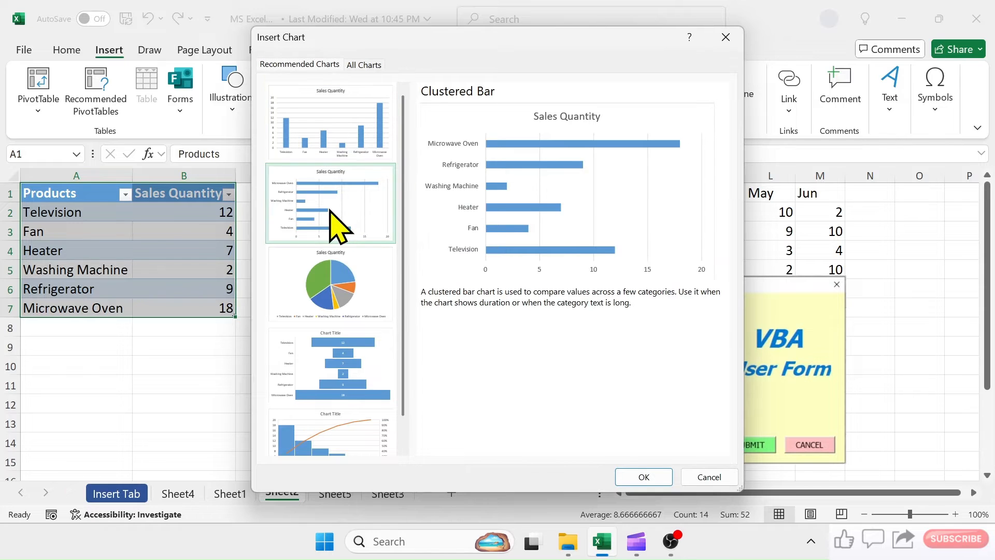
{"action": "left_click", "coordinate": [644, 476]}
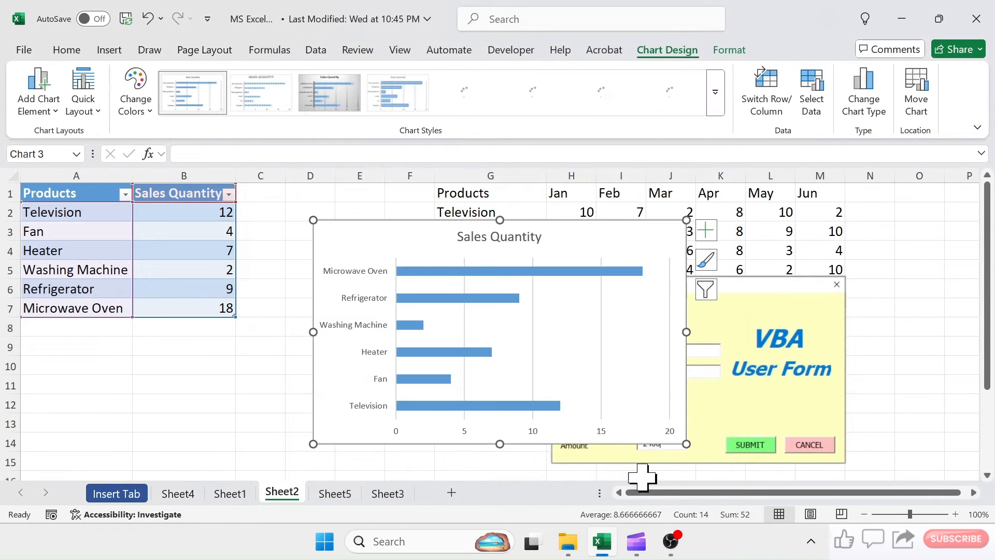
{"action": "left_click_drag", "start_coordinate": [406, 225], "coordinate": [236, 246]}
{"action": "left_click", "coordinate": [109, 49]}
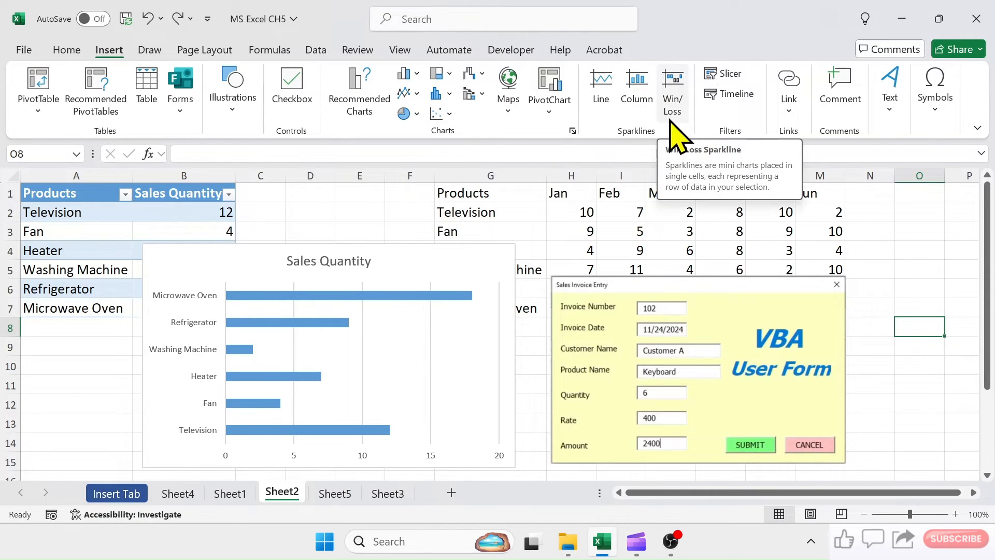
- Move the Sales Quantity chart and the form picture below the two data tables
{"action": "left_click_drag", "start_coordinate": [415, 257], "coordinate": [468, 369]}
{"action": "left_click_drag", "start_coordinate": [719, 282], "coordinate": [511, 399]}
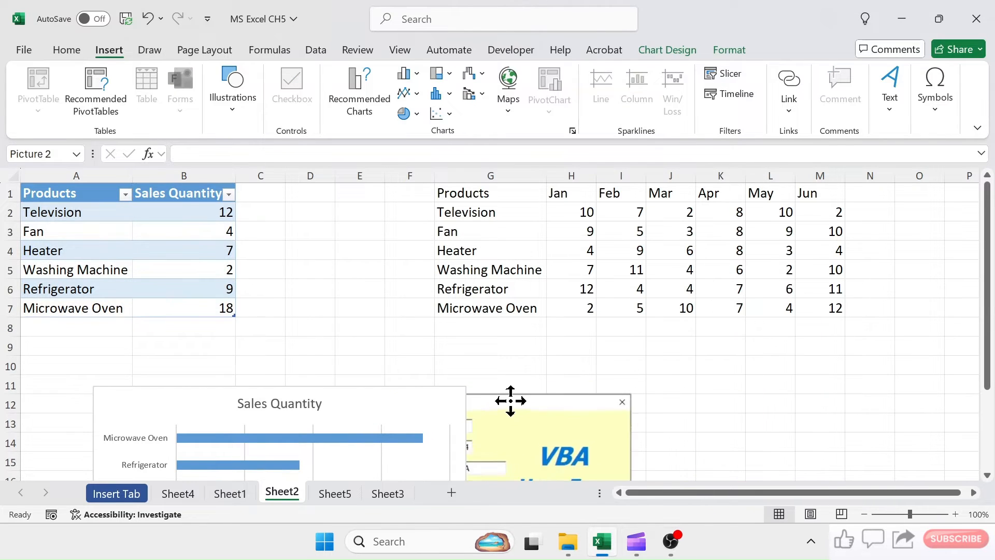
{"action": "key", "text": "Escape"}
- Insert line sparklines for the data range G2:M7 in cells N2:N7
{"action": "left_click_drag", "start_coordinate": [492, 215], "coordinate": [827, 310]}
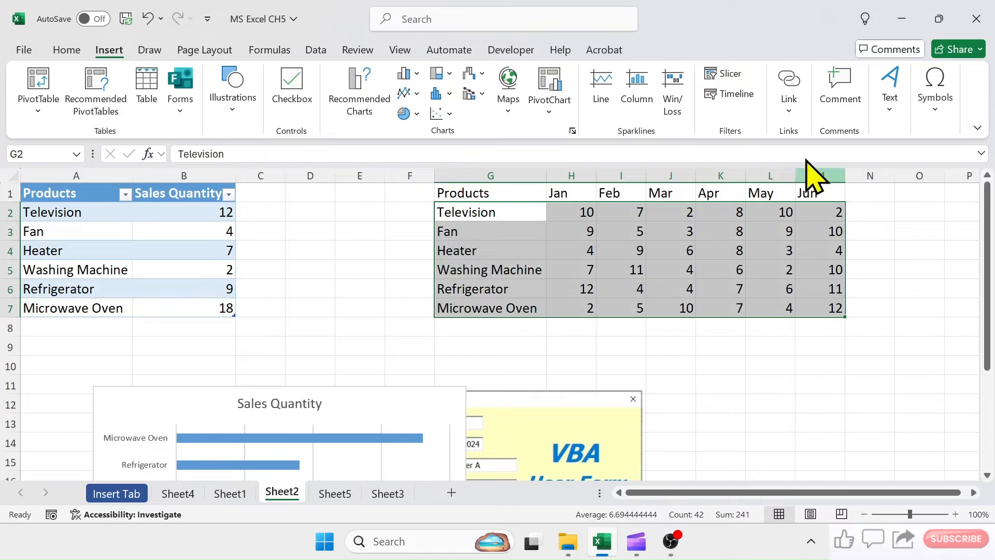
{"action": "left_click", "coordinate": [604, 86]}
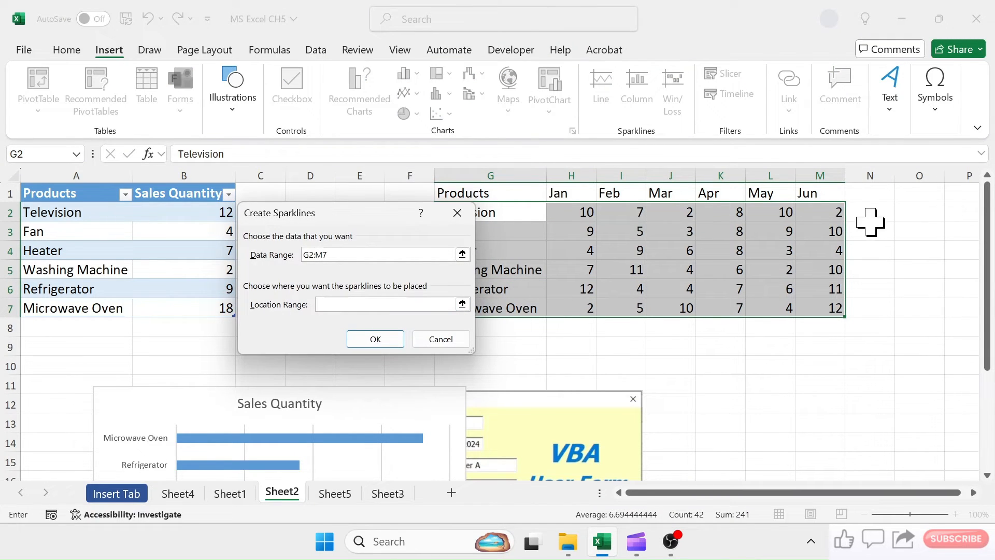
{"action": "left_click_drag", "start_coordinate": [870, 217], "coordinate": [870, 313]}
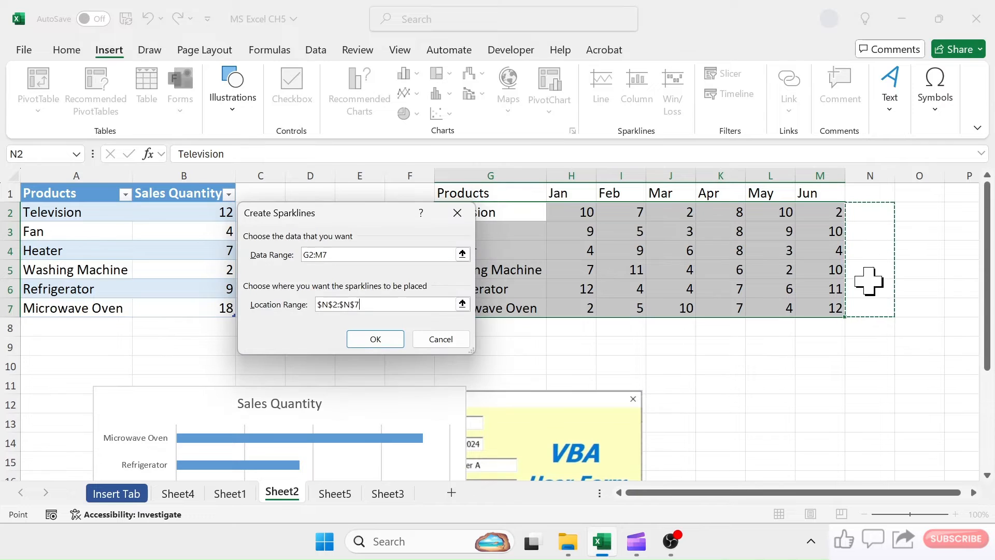
{"action": "left_click", "coordinate": [374, 339]}
{"action": "left_click", "coordinate": [874, 232]}
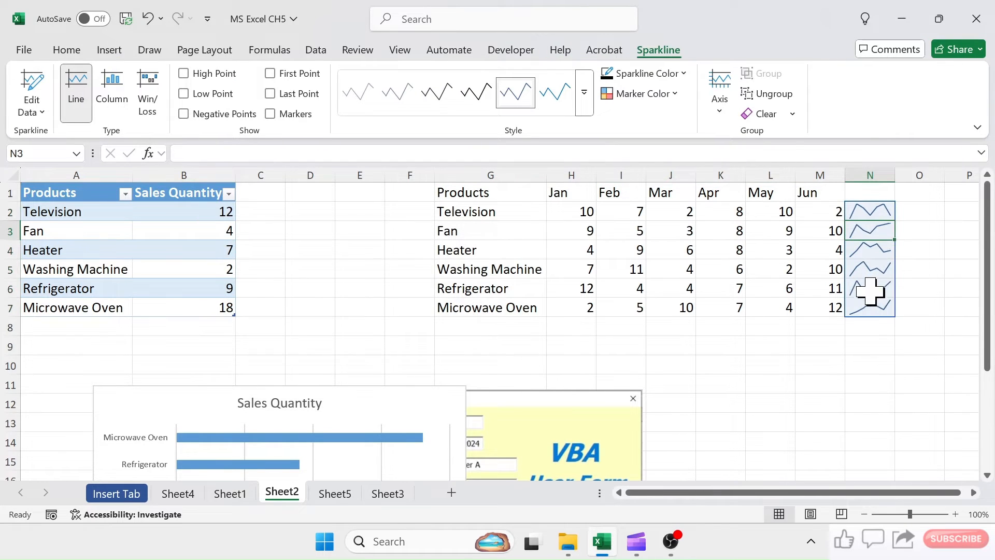
- Widen column N so the line sparklines have more room
{"action": "left_click_drag", "start_coordinate": [896, 175], "coordinate": [920, 177]}
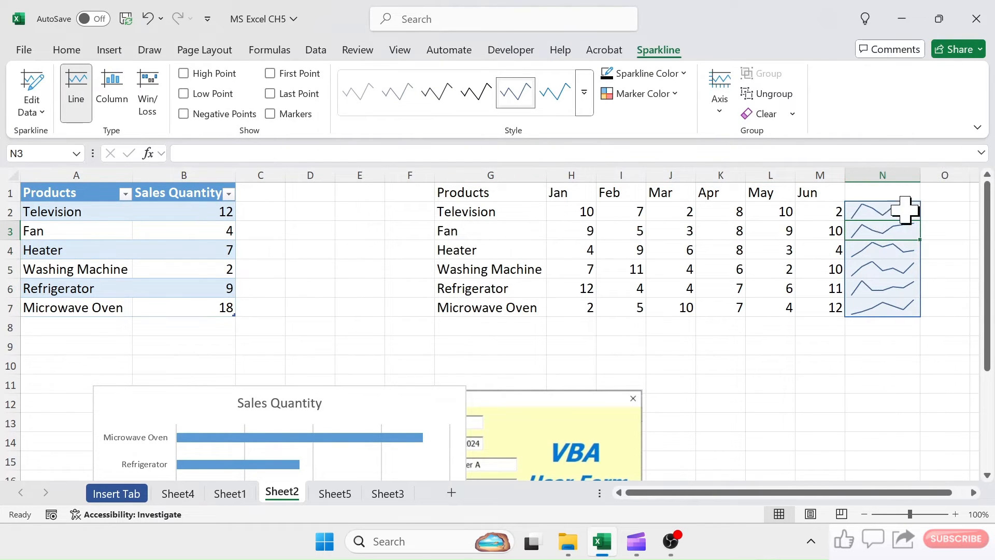
{"action": "left_click", "coordinate": [770, 365]}
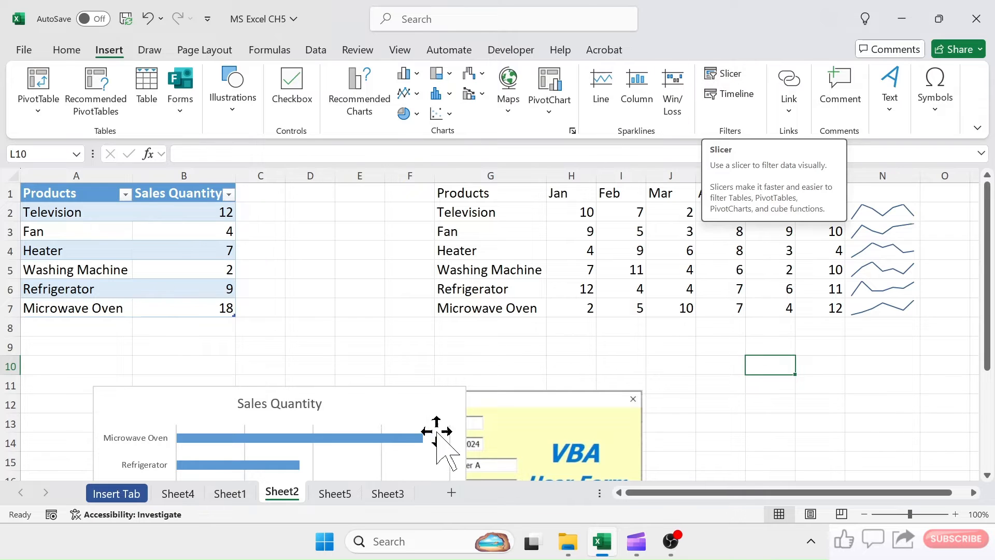
- Insert slicers for Product Name and Sales Rep. for the sales table on Sheet3
{"action": "left_click", "coordinate": [389, 493]}
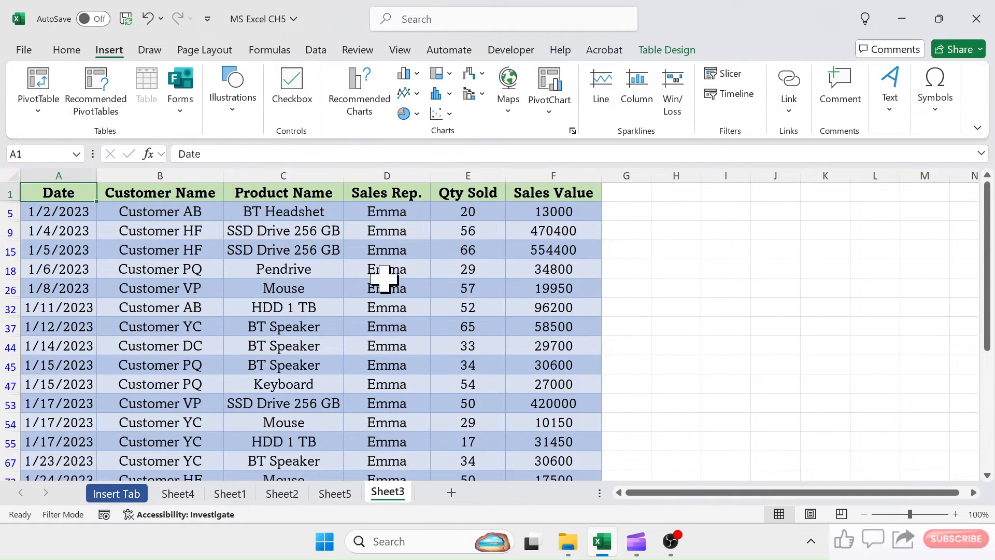
{"action": "left_click", "coordinate": [307, 270]}
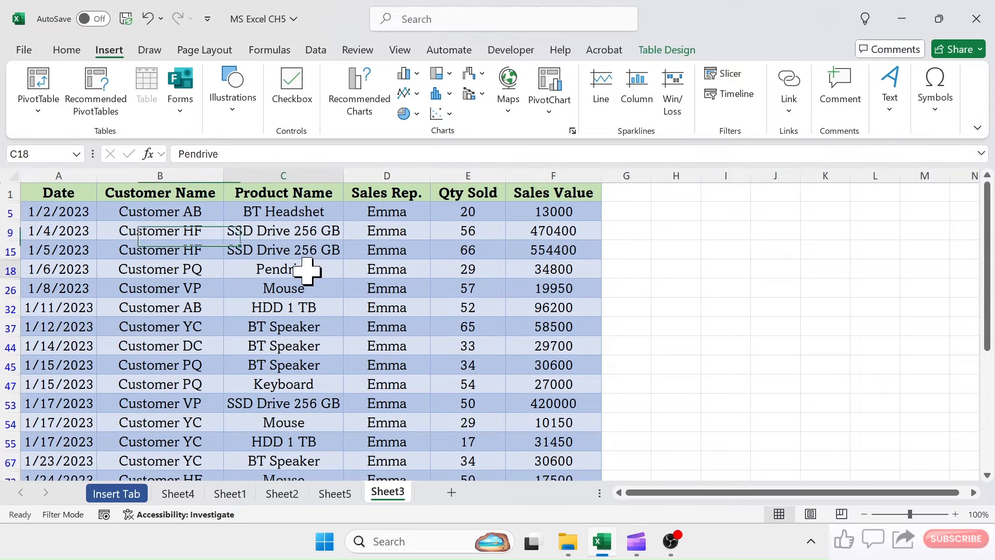
{"action": "left_click", "coordinate": [731, 75]}
{"action": "left_click_drag", "start_coordinate": [337, 124], "coordinate": [700, 148]}
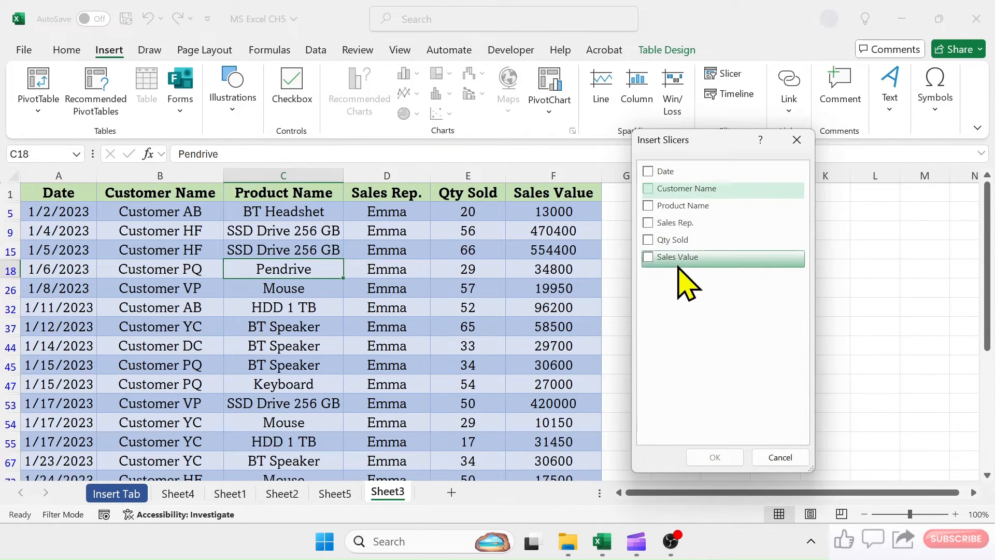
{"action": "left_click", "coordinate": [653, 206]}
{"action": "left_click", "coordinate": [652, 224]}
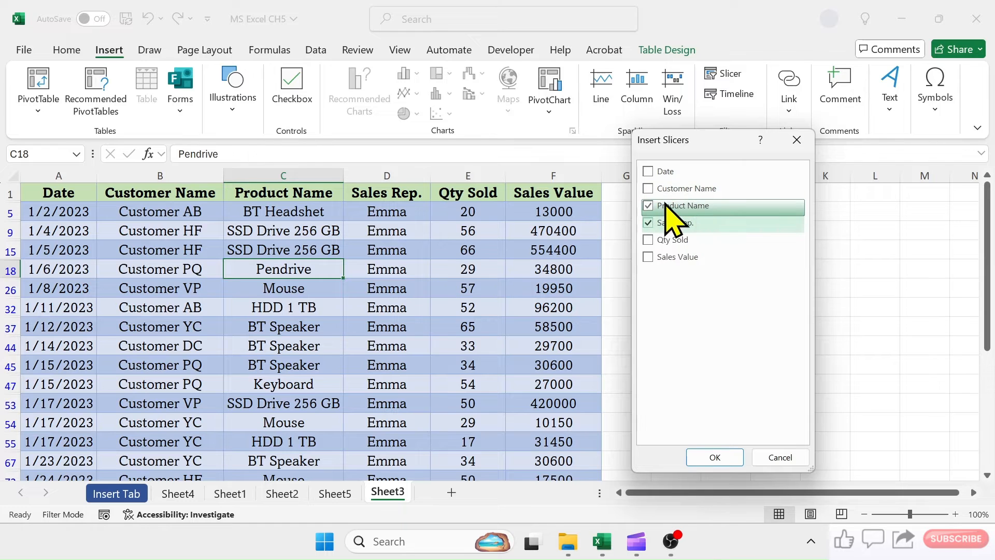
{"action": "left_click", "coordinate": [715, 457]}
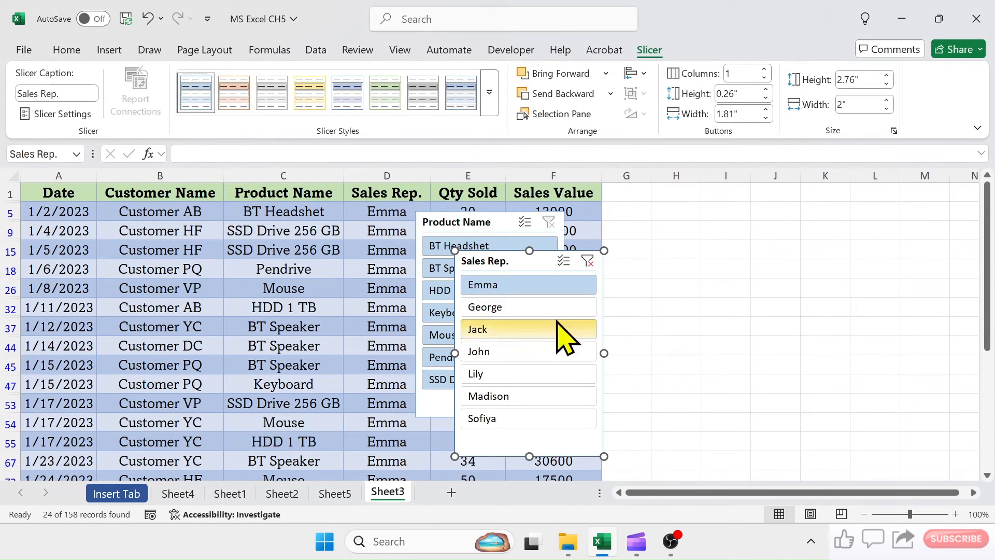
- Place the Sales Rep. and Product Name slicers side by side in the empty columns beside the table
{"action": "left_click_drag", "start_coordinate": [521, 259], "coordinate": [681, 221]}
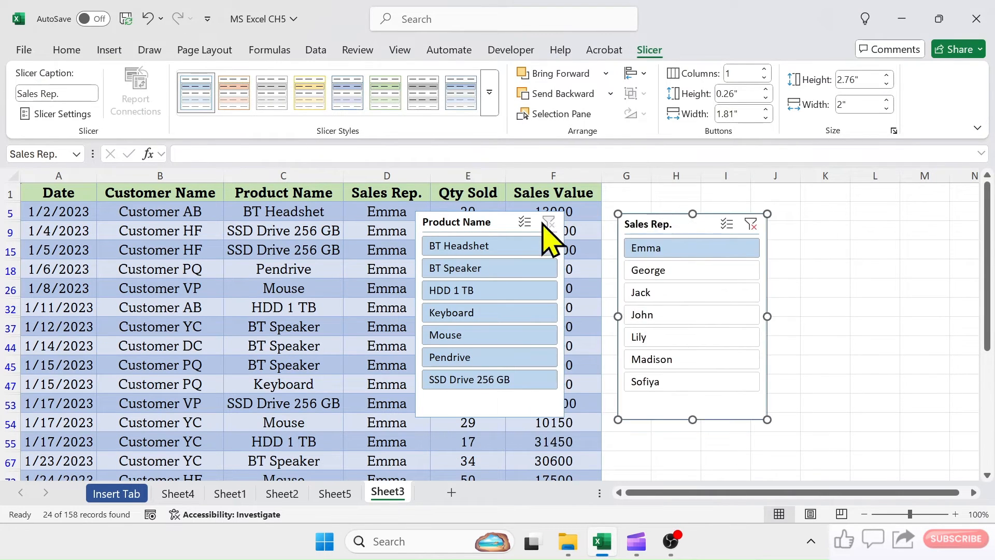
{"action": "left_click_drag", "start_coordinate": [487, 223], "coordinate": [851, 228]}
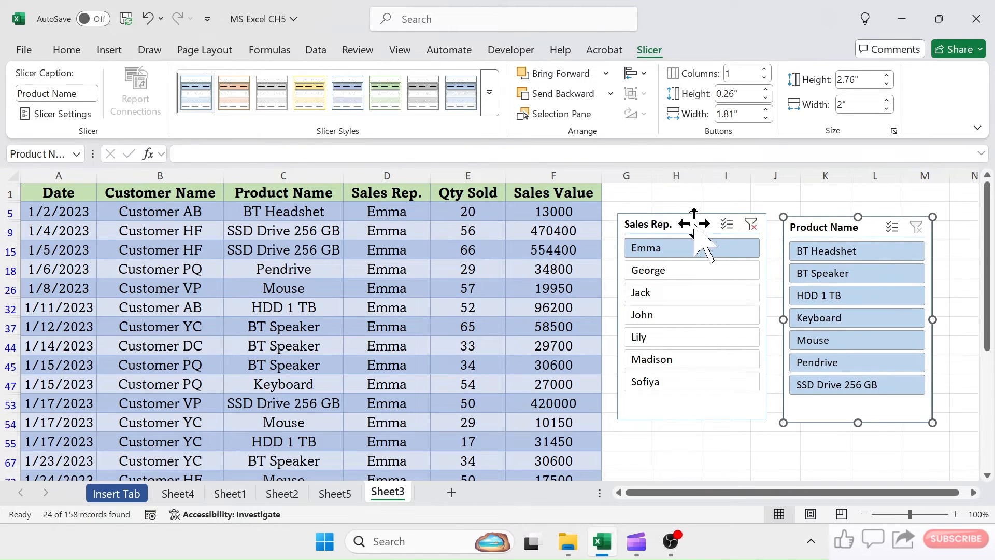
{"action": "left_click_drag", "start_coordinate": [695, 221], "coordinate": [704, 218]}
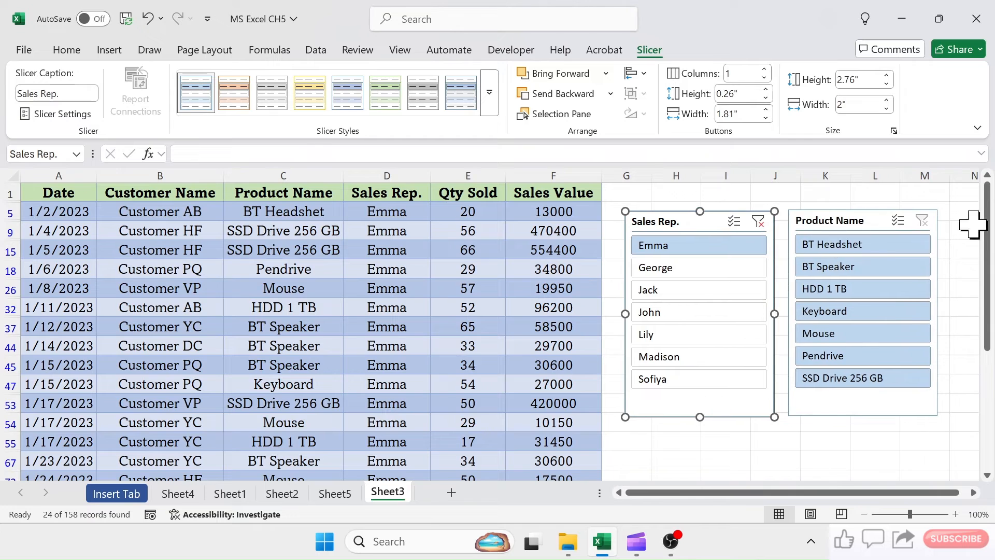
- Use the slicers to filter the table to the third listed sales rep, trying products HDD 1 TB, BT Speaker and Mouse
{"action": "left_click", "coordinate": [685, 268]}
{"action": "left_click", "coordinate": [671, 292]}
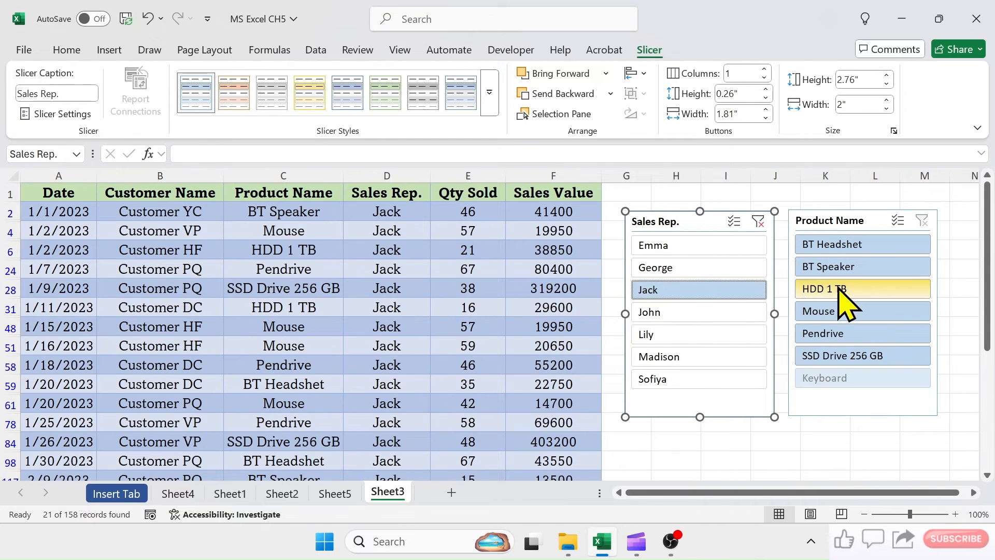
{"action": "left_click", "coordinate": [842, 288]}
{"action": "left_click", "coordinate": [841, 267]}
{"action": "left_click", "coordinate": [836, 311]}
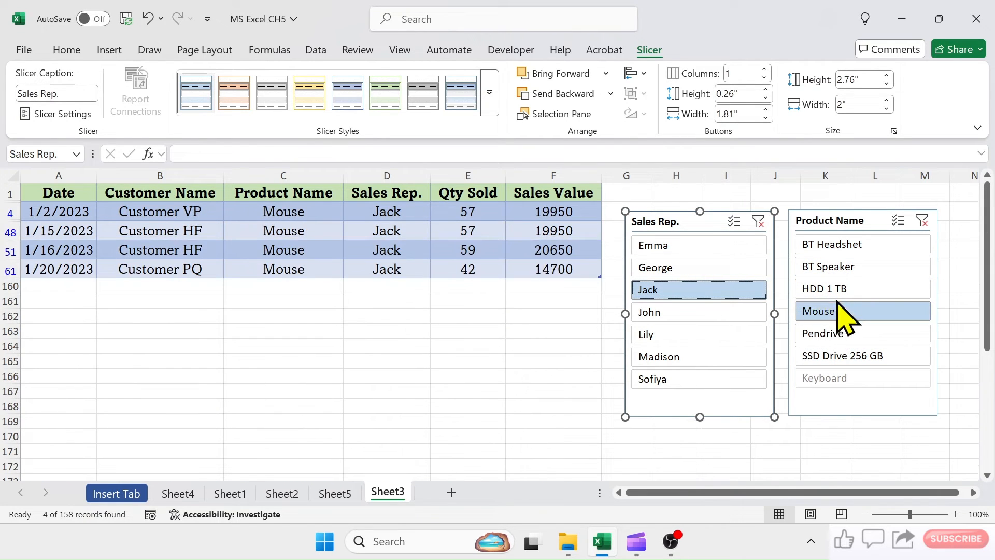
- Clear both slicer filters and filter the table to the first, third, fifth and seventh listed sales reps together
{"action": "left_click", "coordinate": [760, 222]}
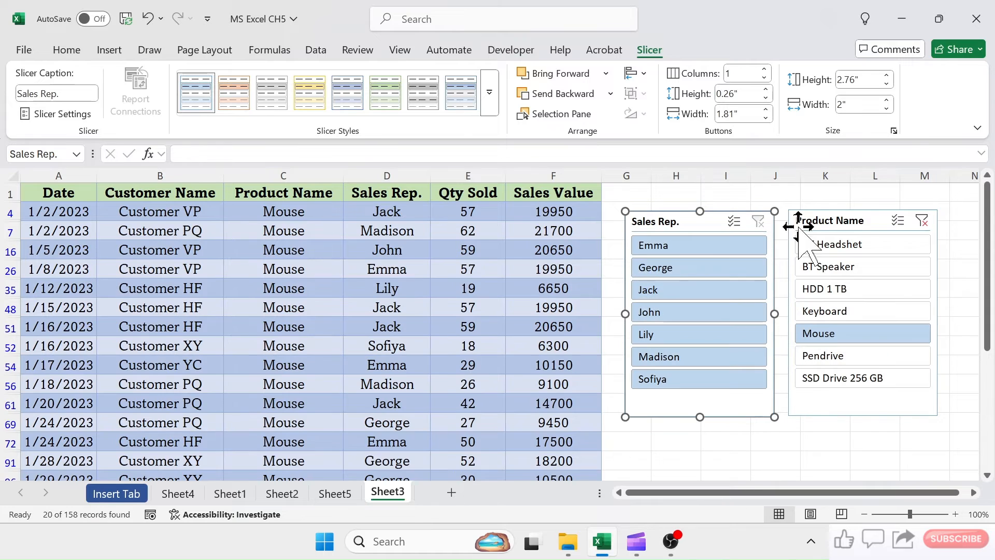
{"action": "left_click", "coordinate": [922, 221]}
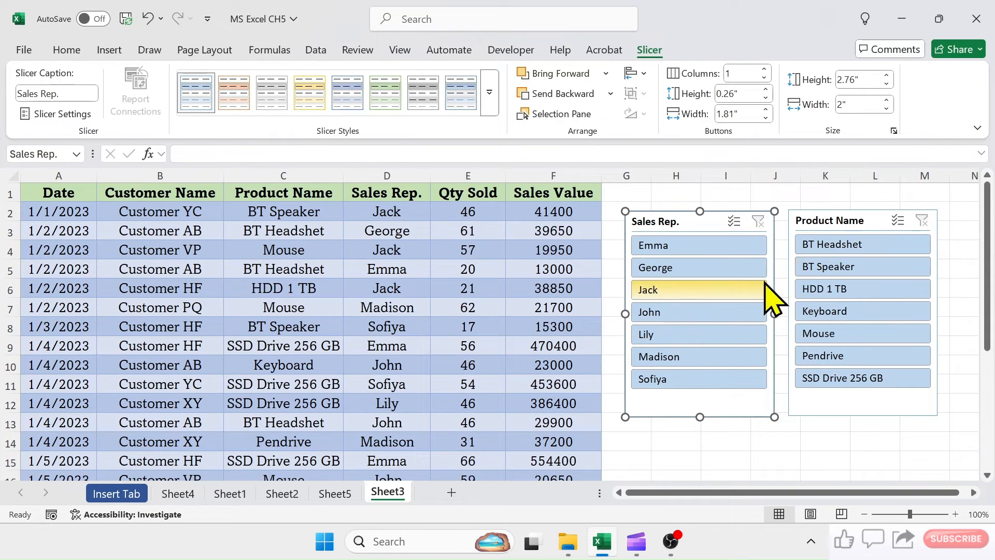
{"action": "left_click", "coordinate": [698, 247]}
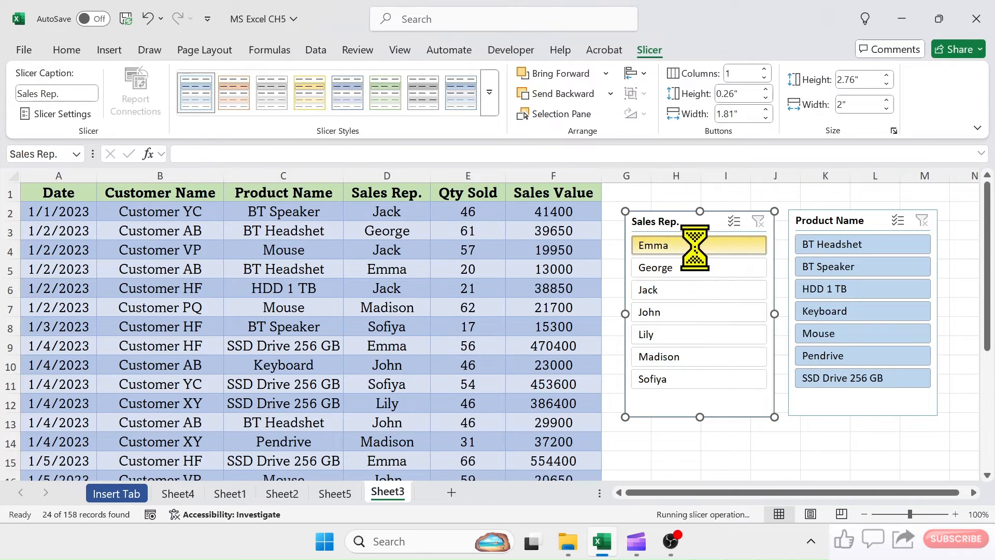
{"action": "left_click", "coordinate": [685, 295], "text": "ctrl"}
{"action": "left_click", "coordinate": [676, 335], "text": "ctrl"}
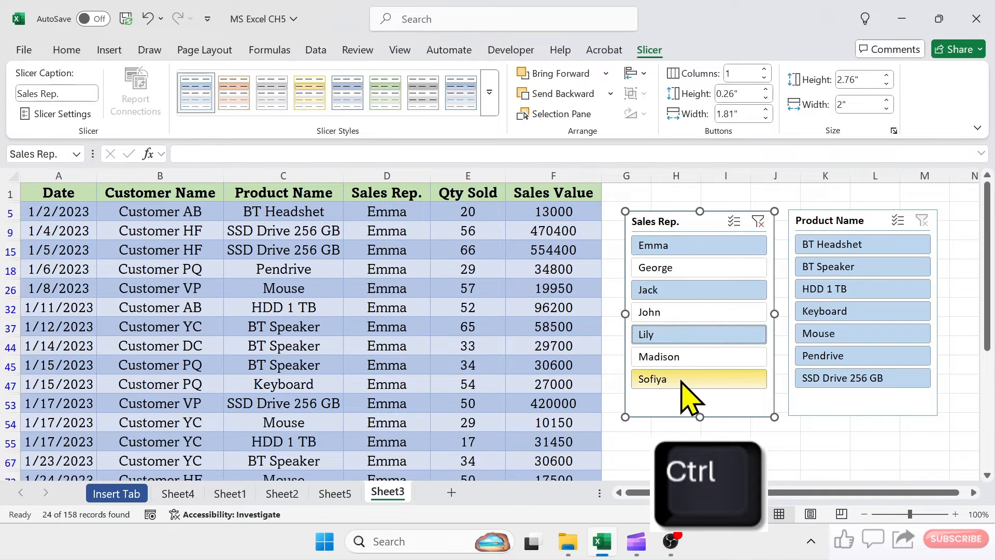
{"action": "left_click", "coordinate": [676, 380], "text": "ctrl"}
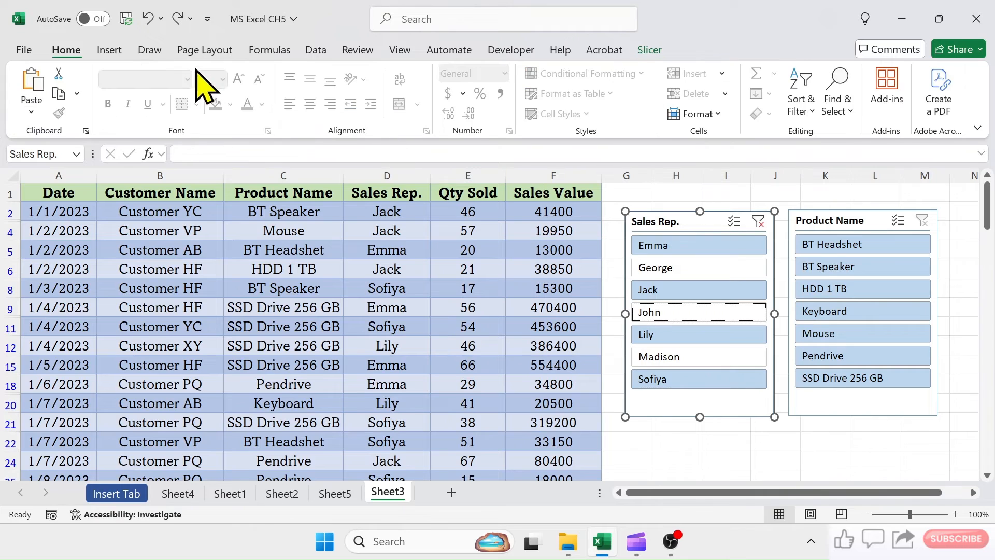
- Create a PivotTable on a new worksheet from the Sheet1 sales data in A3:F1017
{"action": "left_click", "coordinate": [110, 51]}
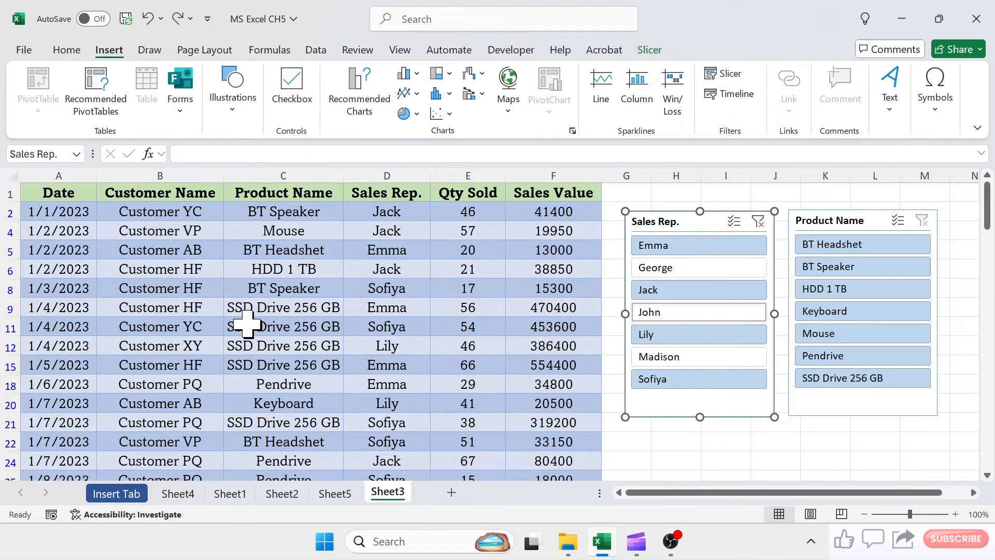
{"action": "left_click", "coordinate": [394, 326]}
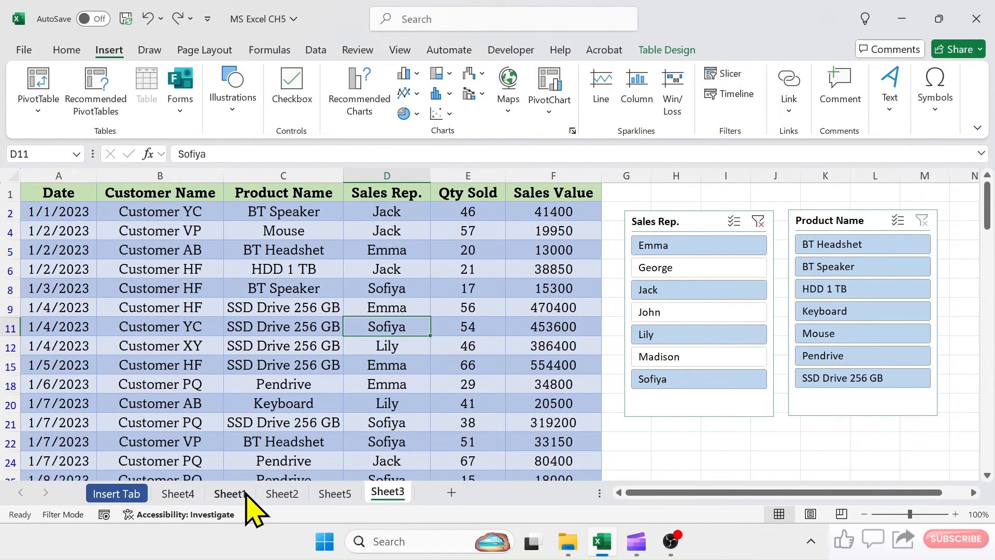
{"action": "left_click", "coordinate": [229, 493]}
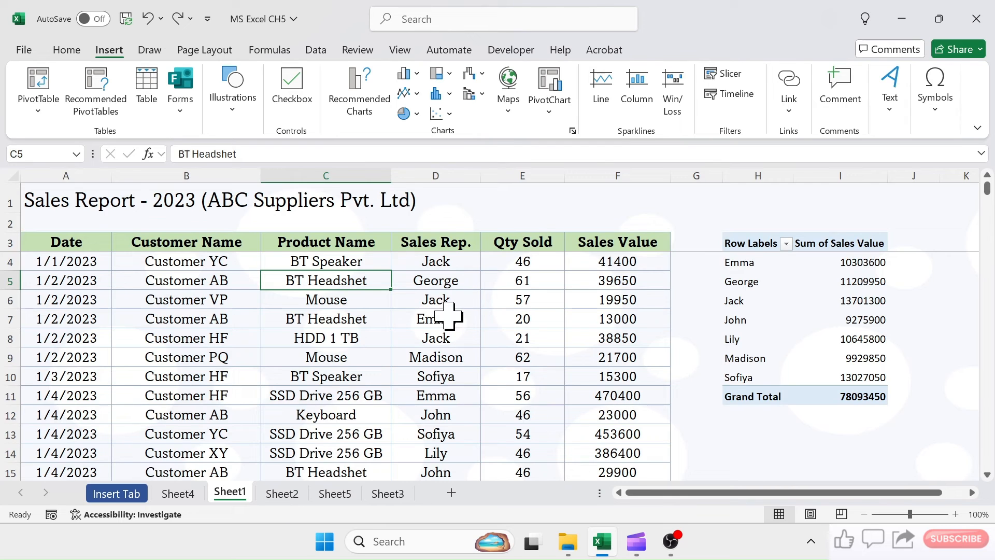
{"action": "left_click", "coordinate": [373, 300]}
{"action": "left_click", "coordinate": [38, 86]}
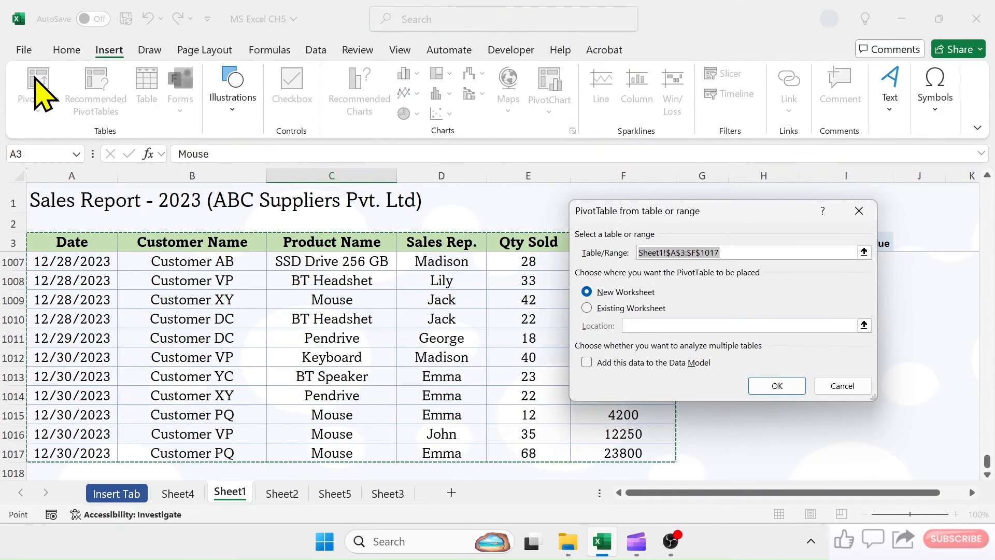
{"action": "left_click", "coordinate": [767, 386]}
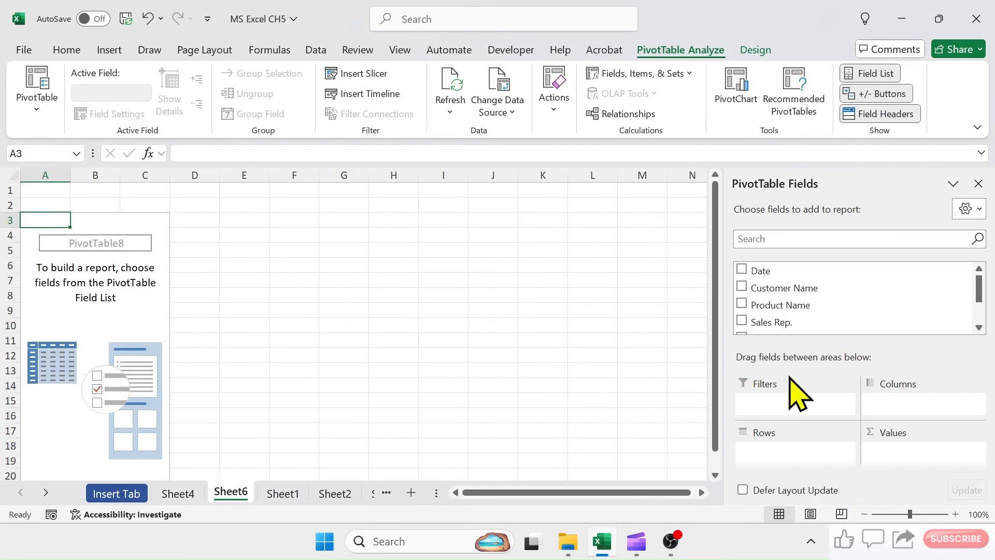
- Add Date to the PivotTable's rows and Sales Value to its values
{"action": "left_click_drag", "start_coordinate": [747, 271], "coordinate": [782, 449]}
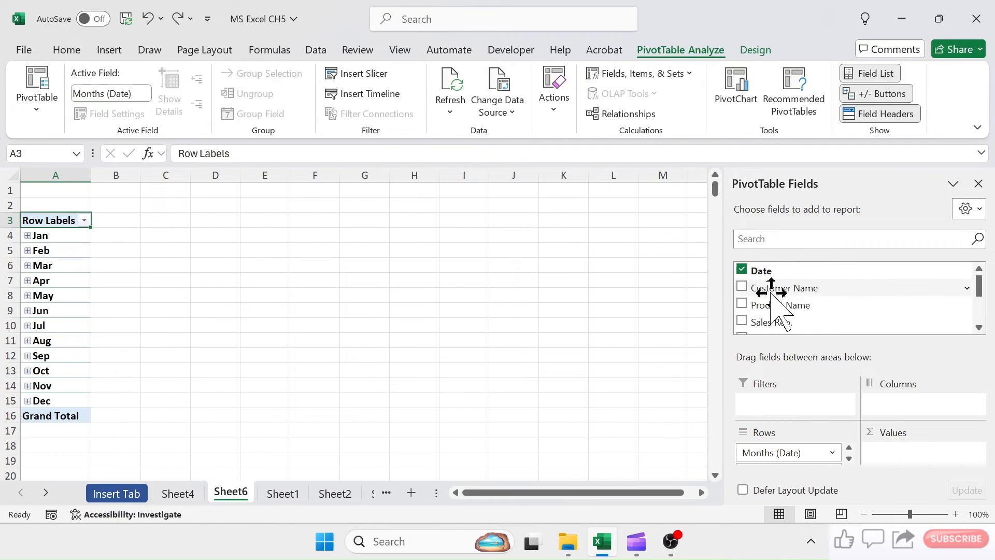
{"action": "scroll", "coordinate": [811, 322], "scroll_direction": "down", "scroll_amount": 1}
{"action": "left_click_drag", "start_coordinate": [776, 306], "coordinate": [899, 459]}
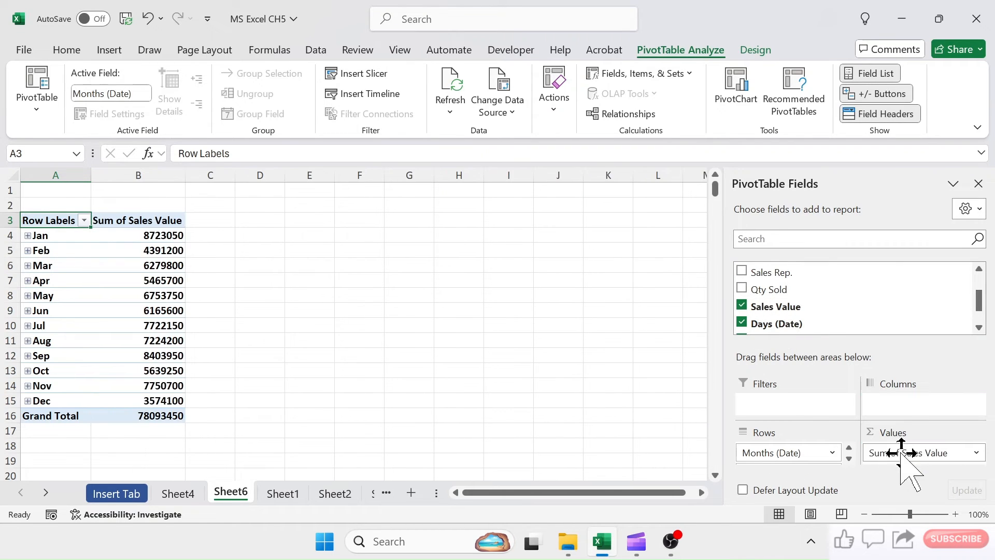
- Insert a Date timeline for the PivotTable, move it to columns F to K and resize it to about 3.74" wide
{"action": "left_click", "coordinate": [109, 50]}
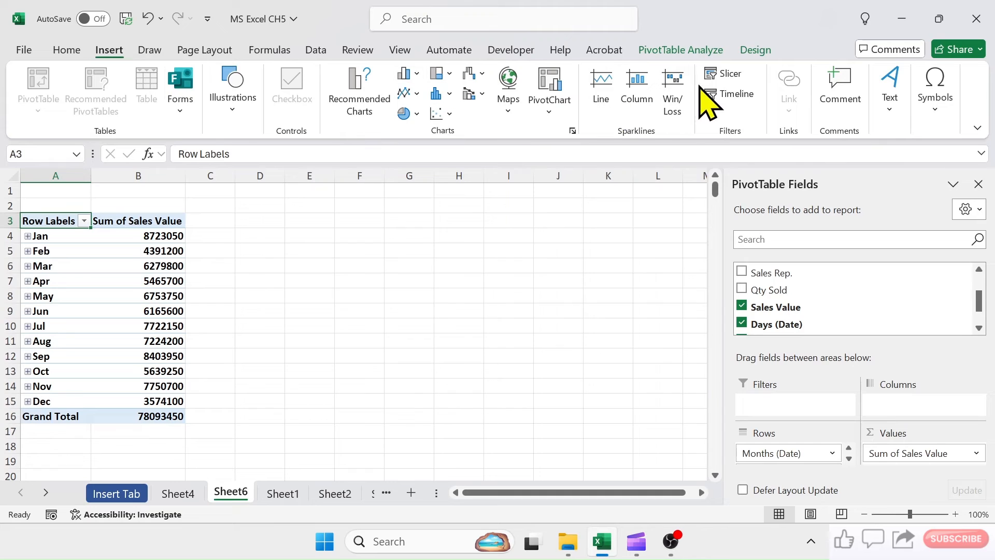
{"action": "left_click", "coordinate": [725, 96]}
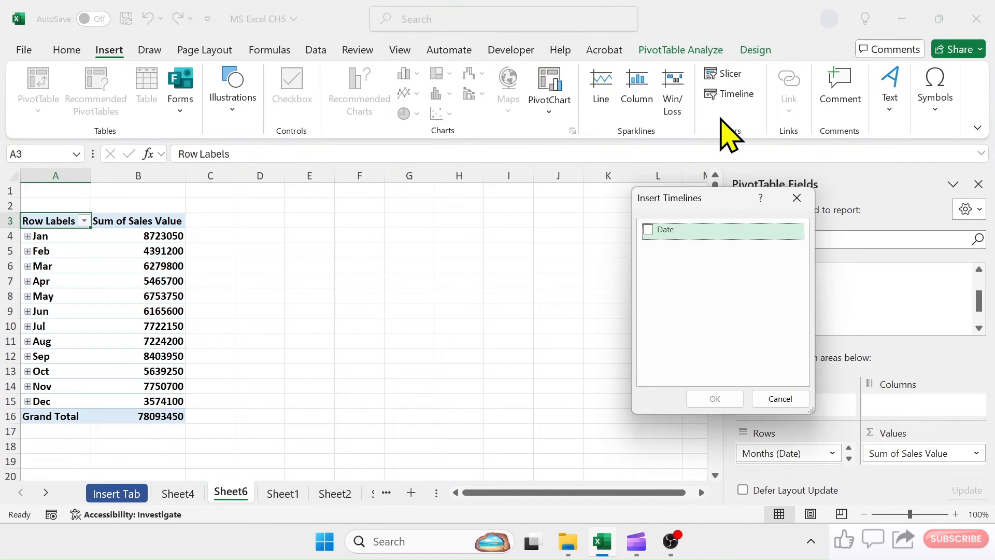
{"action": "left_click_drag", "start_coordinate": [697, 204], "coordinate": [488, 211]}
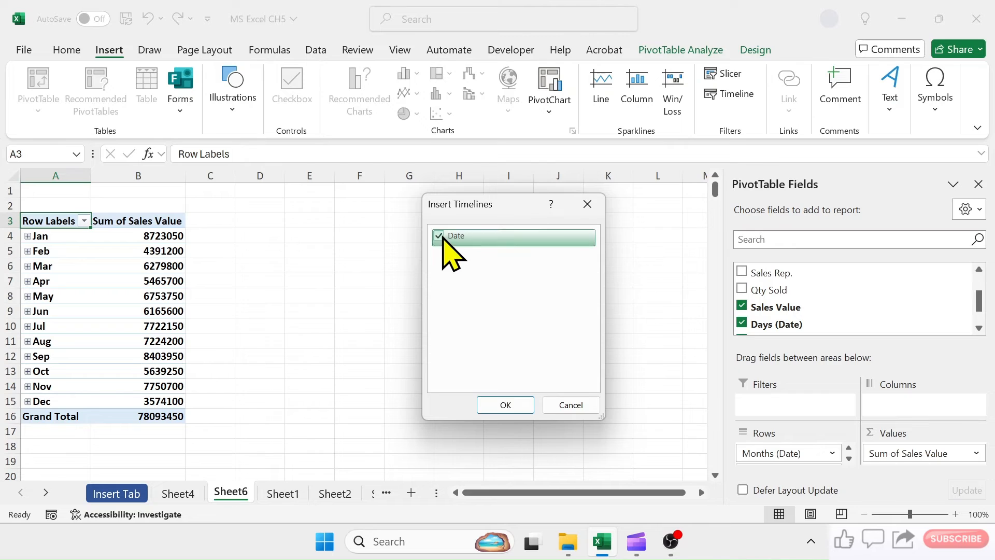
{"action": "left_click", "coordinate": [505, 405]}
{"action": "left_click_drag", "start_coordinate": [317, 289], "coordinate": [430, 281]}
{"action": "mouse_move", "coordinate": [624, 332]}
{"action": "left_mouse_down"}
{"action": "mouse_move", "coordinate": [801, 332]}
{"action": "mouse_move", "coordinate": [630, 332]}
{"action": "left_mouse_up"}
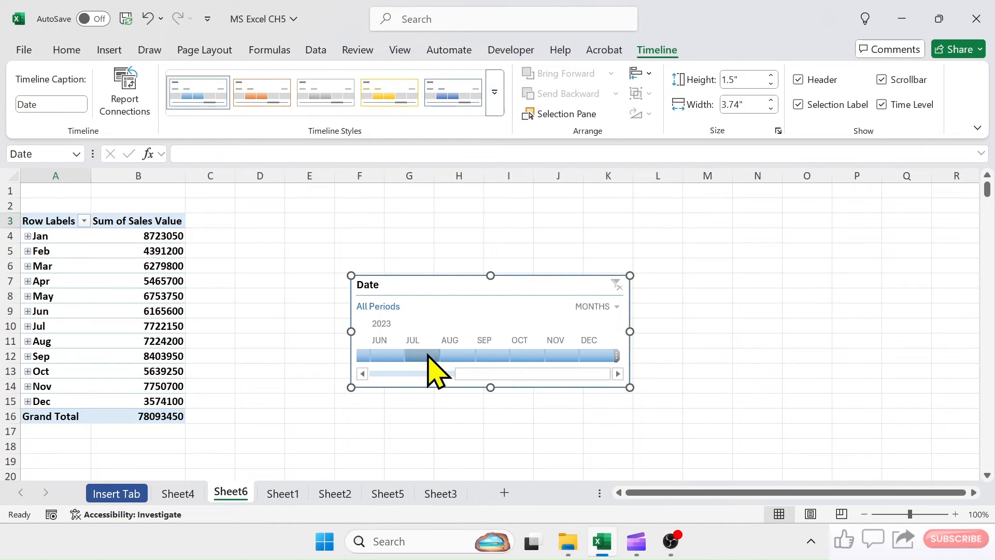
- Filter the PivotTable with the timeline by single months July, August and September 2023, and extend the selection to July–October 2023
{"action": "left_click", "coordinate": [422, 355]}
{"action": "left_click", "coordinate": [461, 357]}
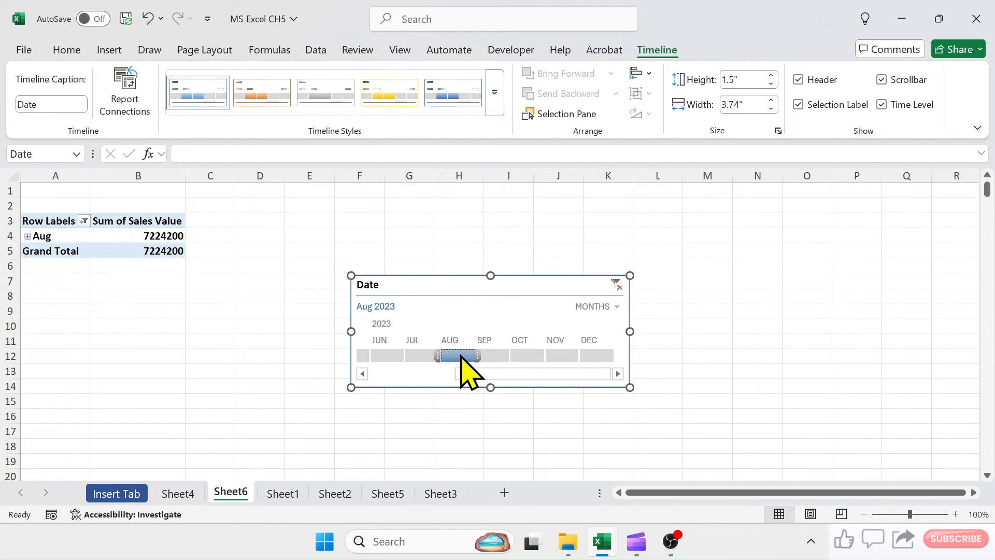
{"action": "left_click", "coordinate": [495, 355]}
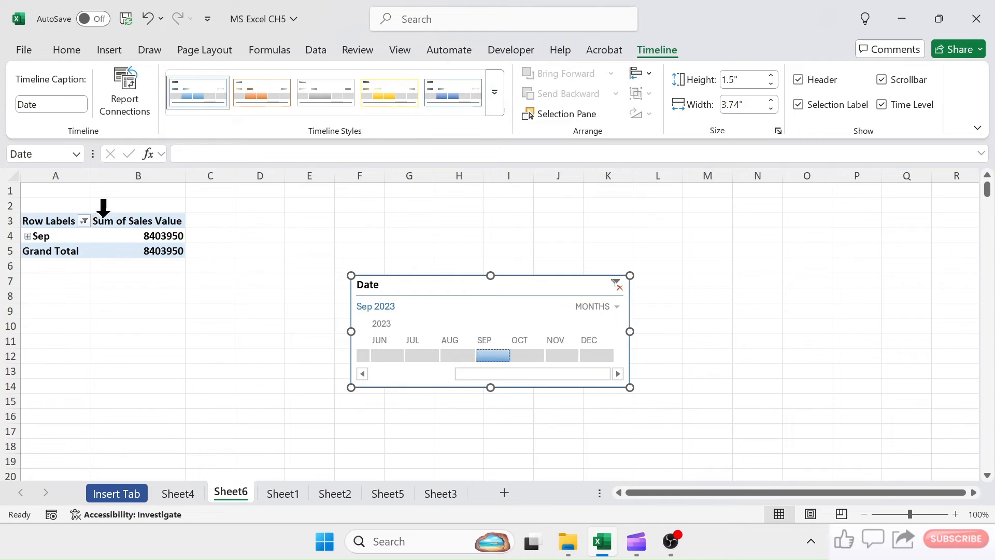
{"action": "left_click", "coordinate": [420, 356]}
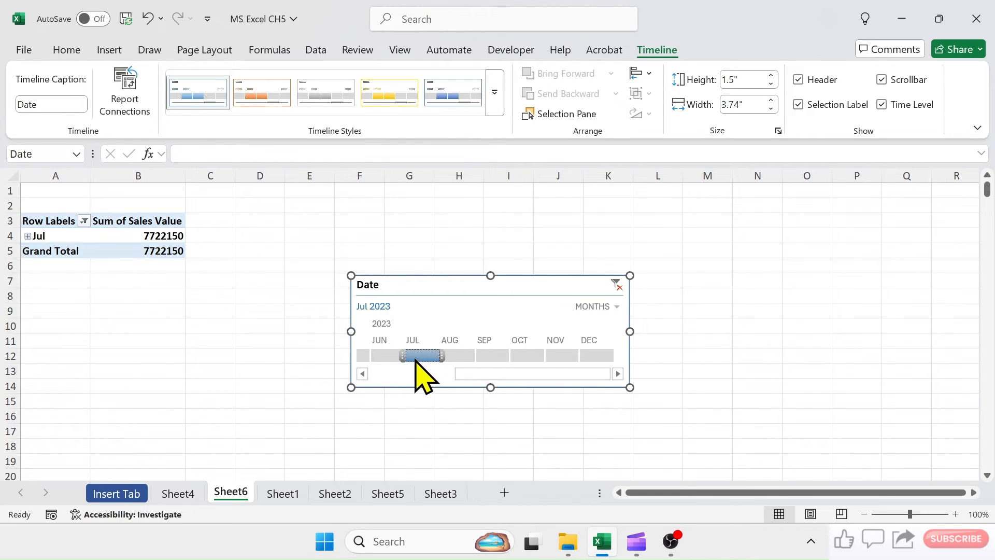
{"action": "left_click_drag", "start_coordinate": [441, 357], "coordinate": [548, 360]}
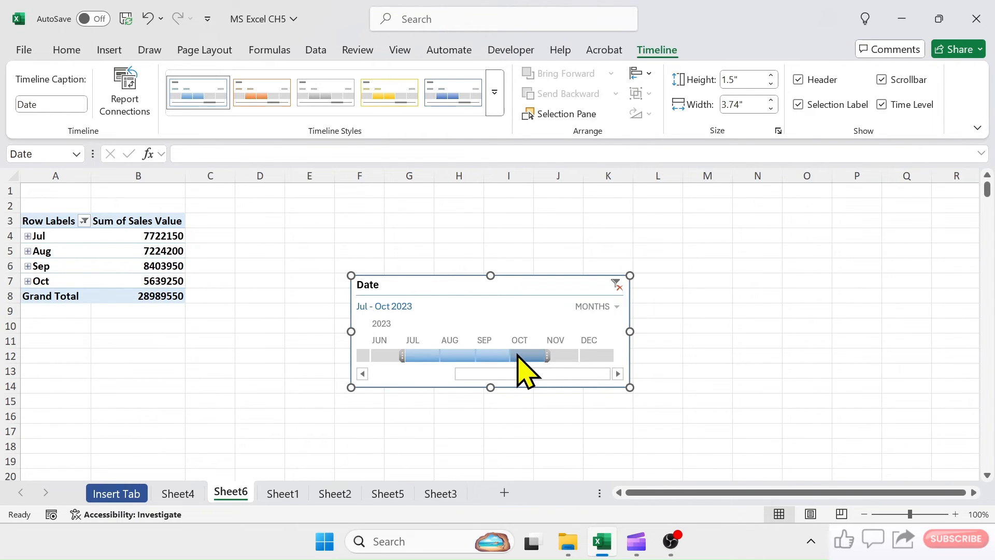
- Switch the timeline's time level to quarters and then to days
{"action": "left_click", "coordinate": [617, 306]}
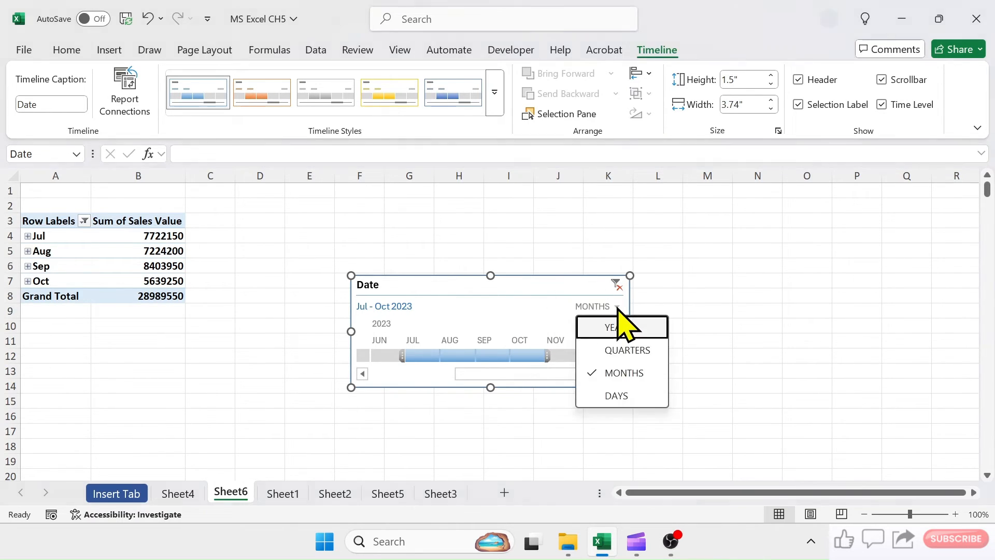
{"action": "left_click", "coordinate": [625, 350]}
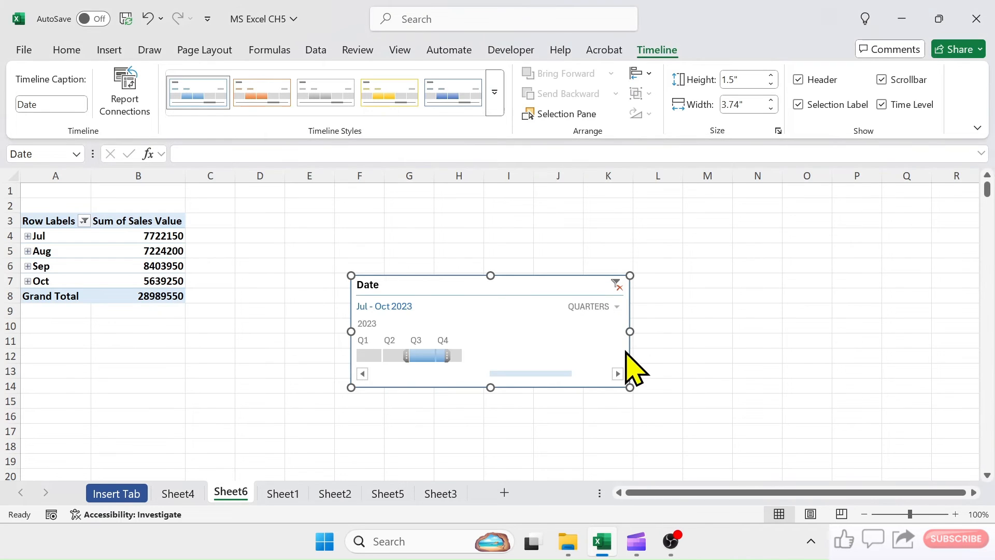
{"action": "left_click", "coordinate": [616, 307]}
{"action": "left_click", "coordinate": [597, 393]}
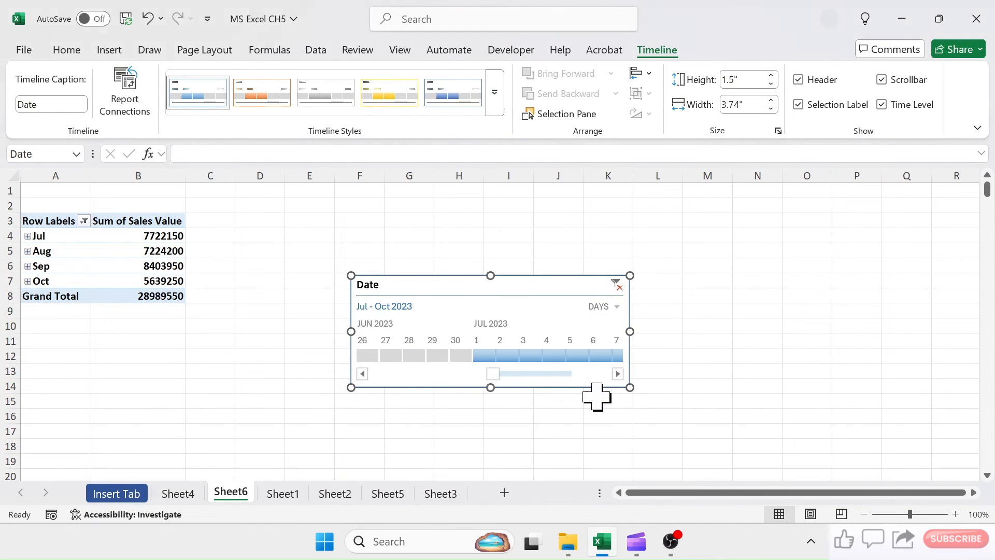
- Set the timeline's time level back to months and save the workbook
{"action": "left_click", "coordinate": [616, 307]}
{"action": "left_click", "coordinate": [625, 371]}
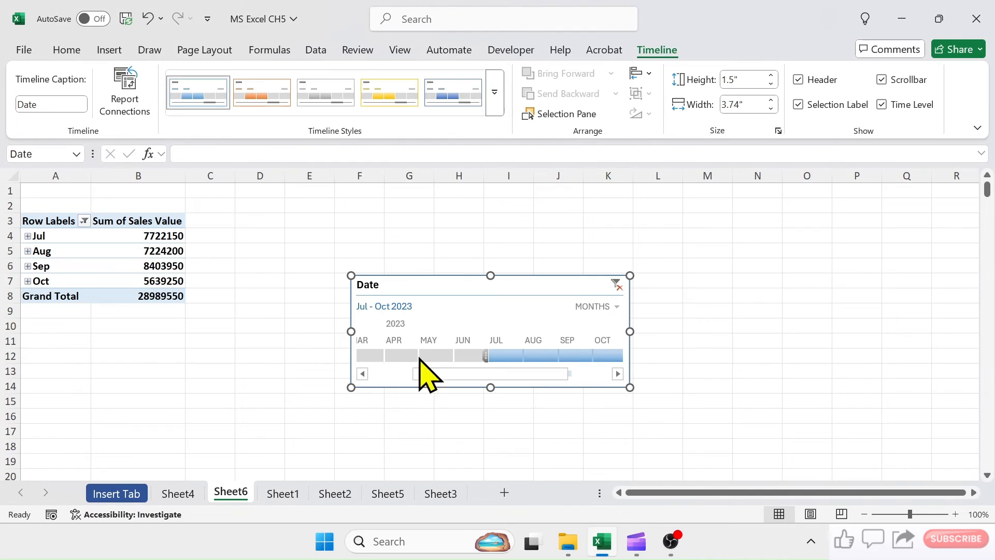
{"action": "key", "text": "ctrl+s"}
{"action": "left_click", "coordinate": [796, 272]}
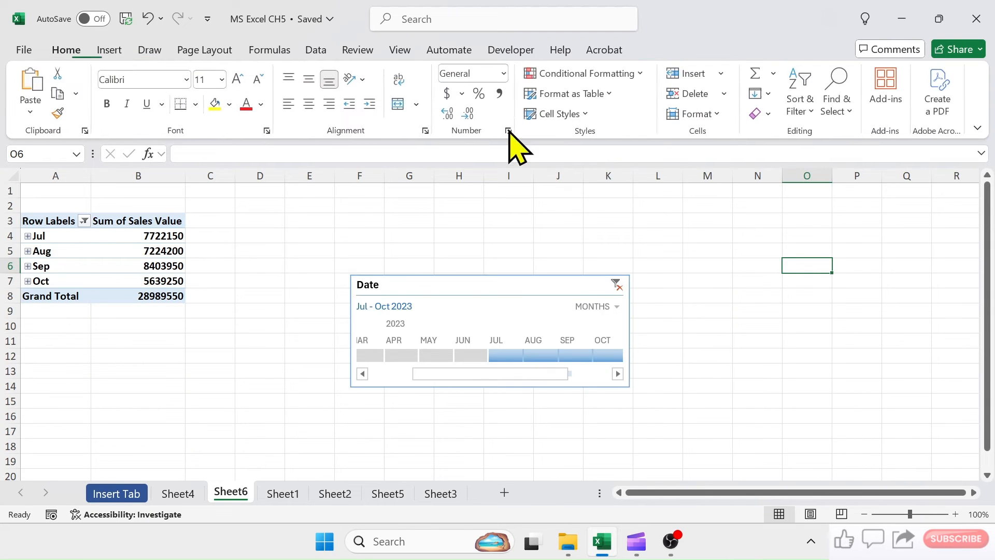
- Enter the text "go to sheet 3" in cell K2 of Sheet6
{"action": "left_click", "coordinate": [101, 50]}
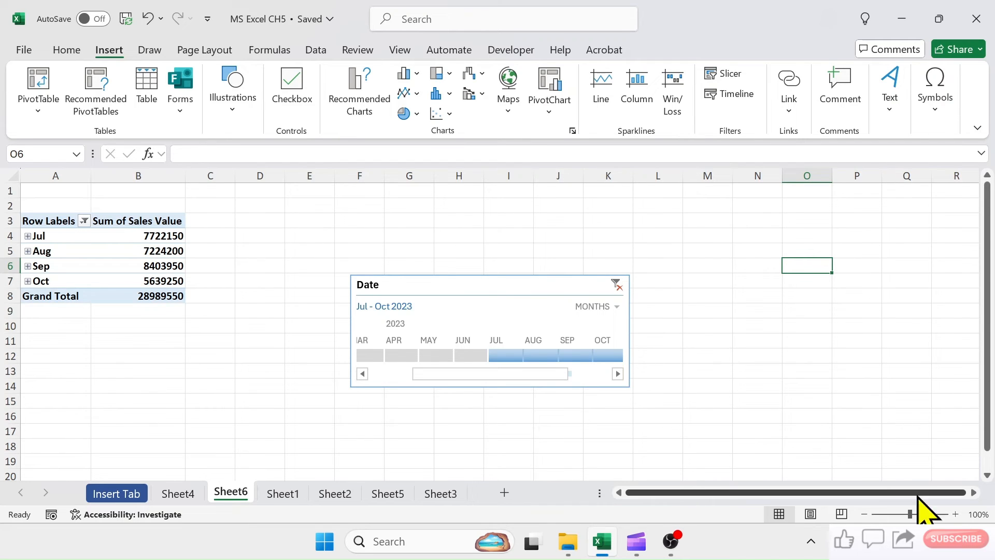
{"action": "left_click", "coordinate": [955, 514]}
{"action": "left_click", "coordinate": [955, 514]}
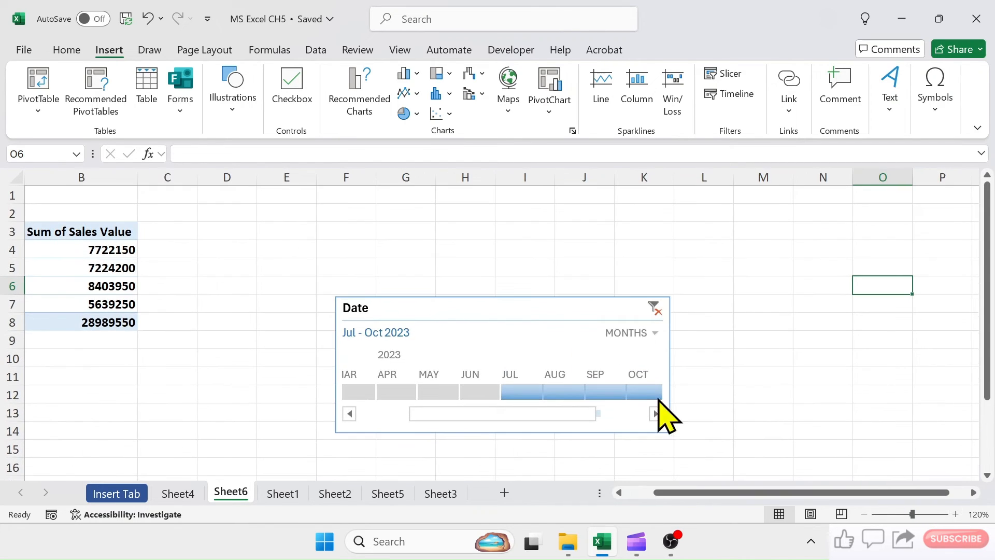
{"action": "left_click", "coordinate": [652, 213]}
{"action": "type", "text": "g"}
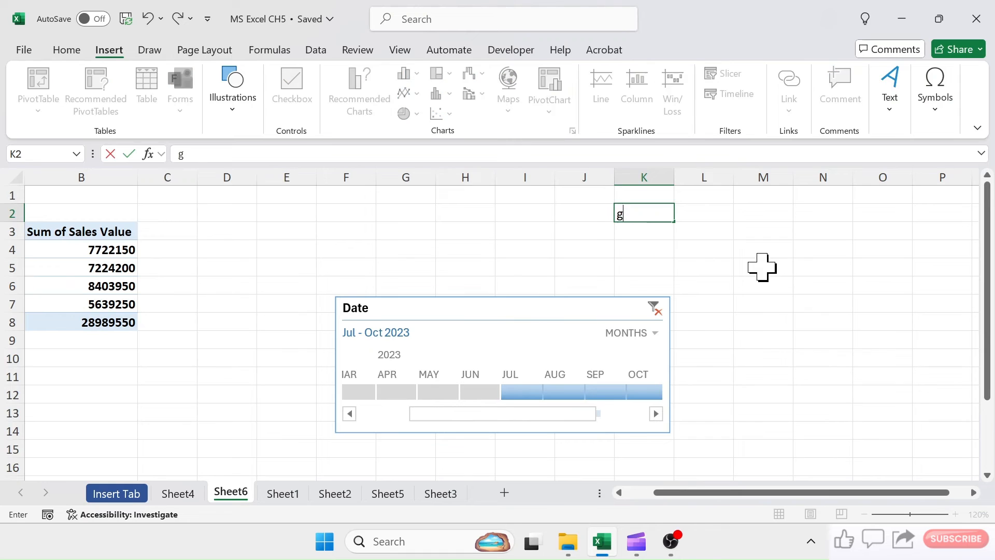
{"action": "type", "text": "o to sheet 3"}
{"action": "left_click", "coordinate": [762, 267]}
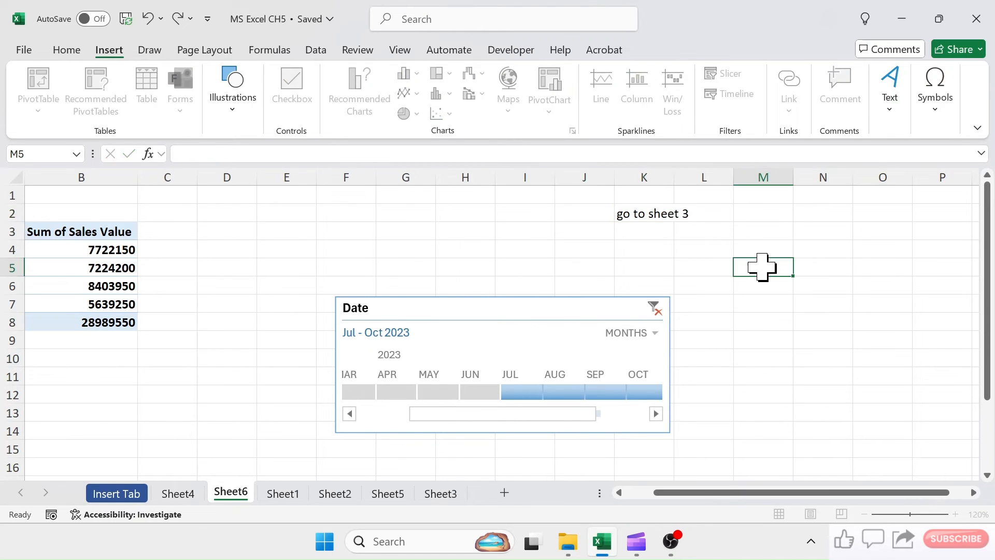
- Link the text in K2 to cell A1 of Sheet3 in this workbook
{"action": "left_click", "coordinate": [645, 212]}
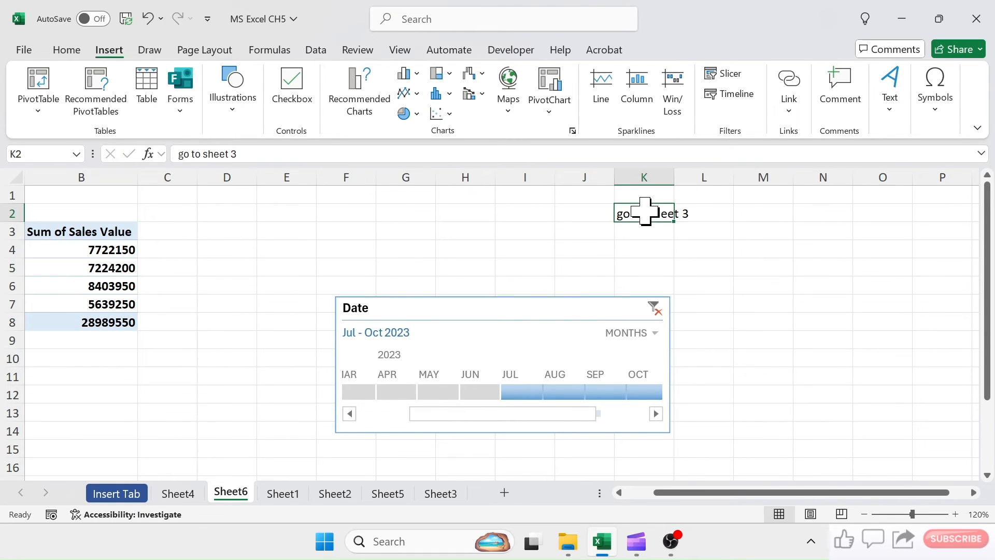
{"action": "left_click", "coordinate": [791, 79]}
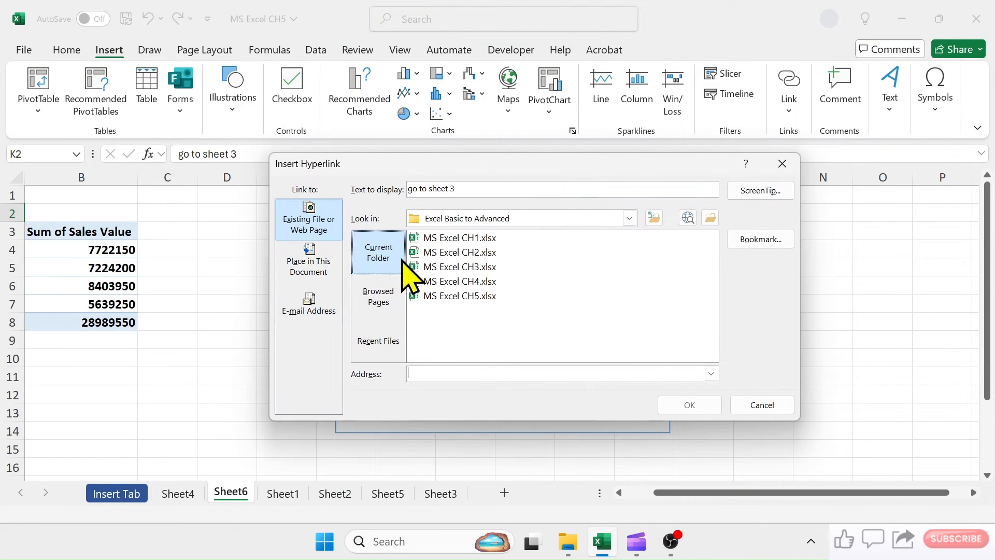
{"action": "left_click", "coordinate": [309, 263]}
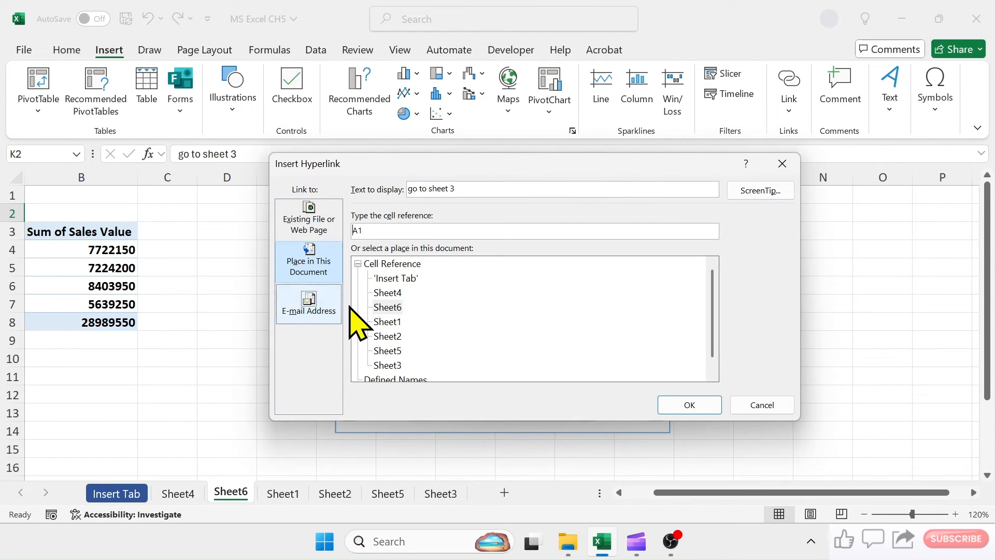
{"action": "left_click", "coordinate": [387, 364]}
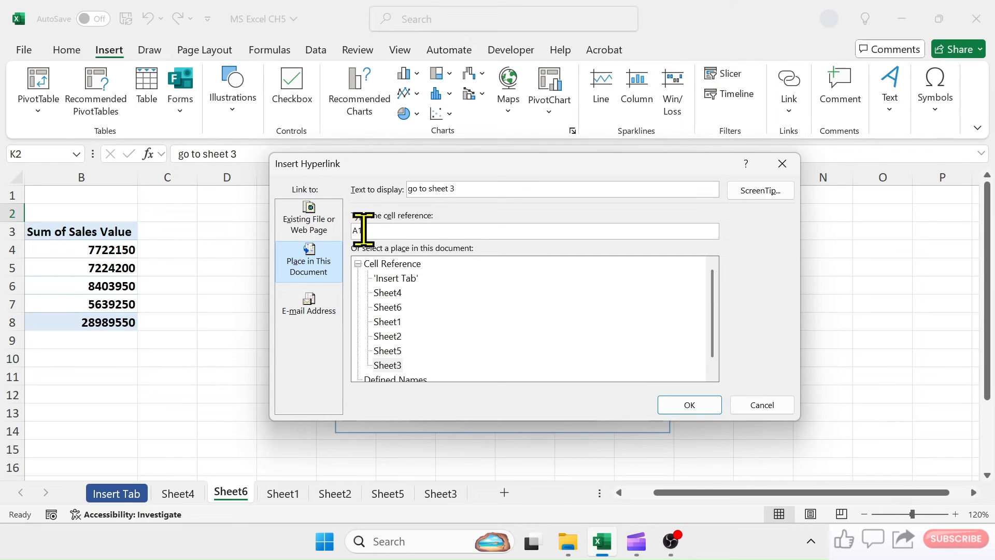
{"action": "left_click", "coordinate": [680, 404]}
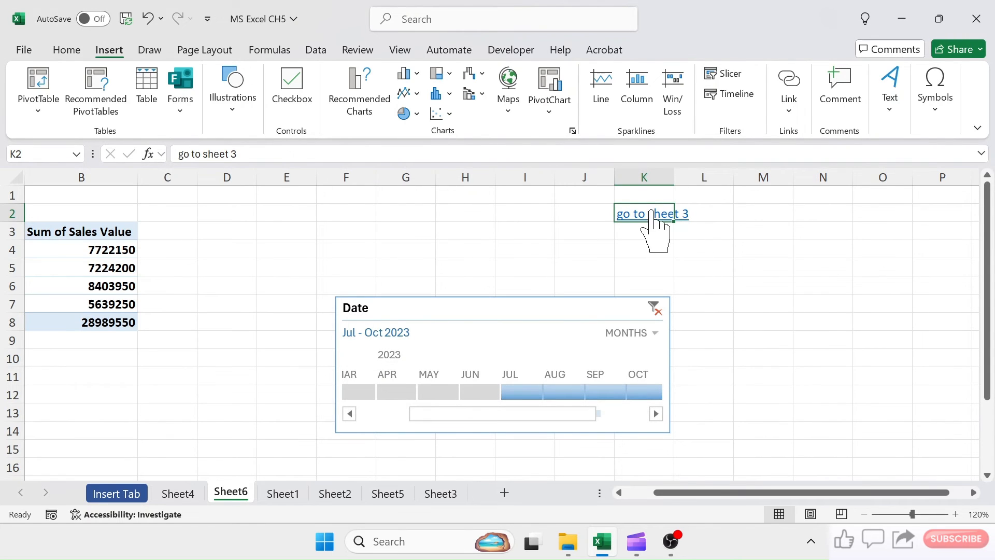
- Test the K2 hyperlink by following it to Sheet3, and return to Sheet6
{"action": "left_click", "coordinate": [726, 238]}
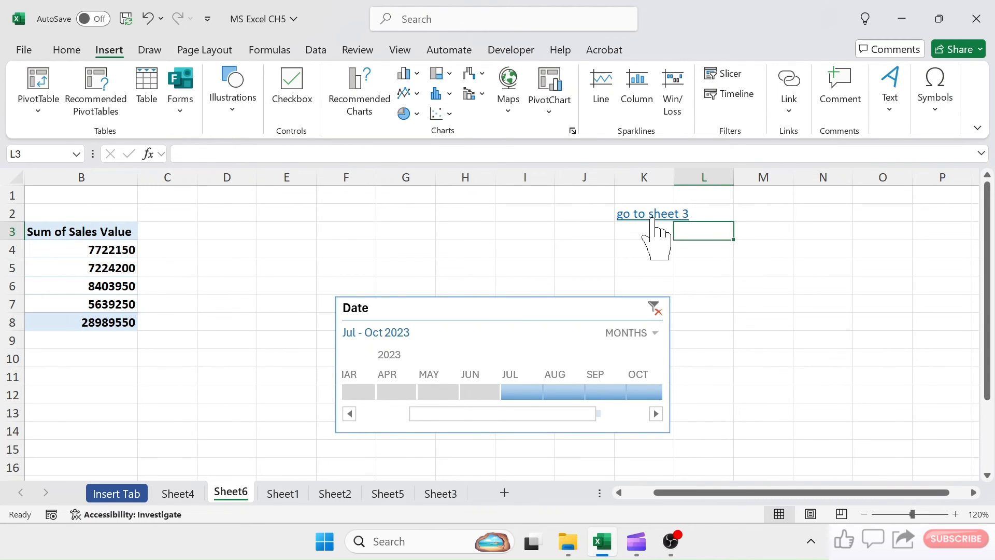
{"action": "left_click", "coordinate": [652, 218]}
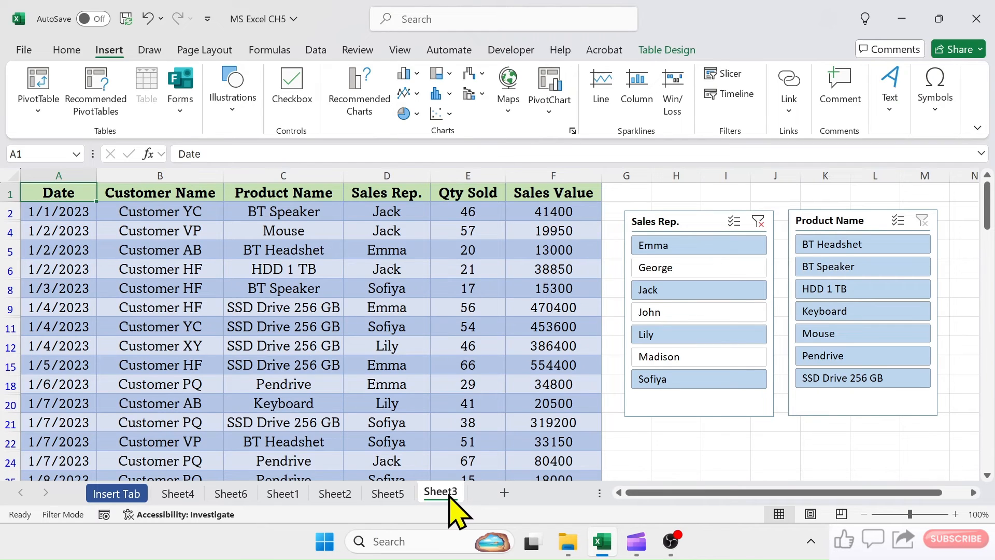
{"action": "left_click", "coordinate": [235, 495]}
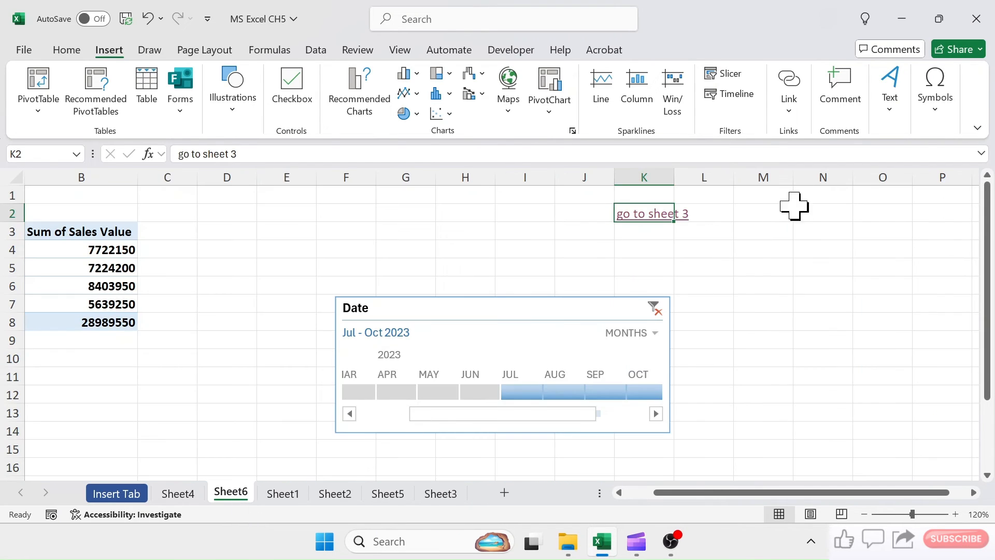
- Enter the text "open my YT channel" in cell M2
{"action": "left_click", "coordinate": [782, 218]}
{"action": "type", "text": "open my YT channel"}
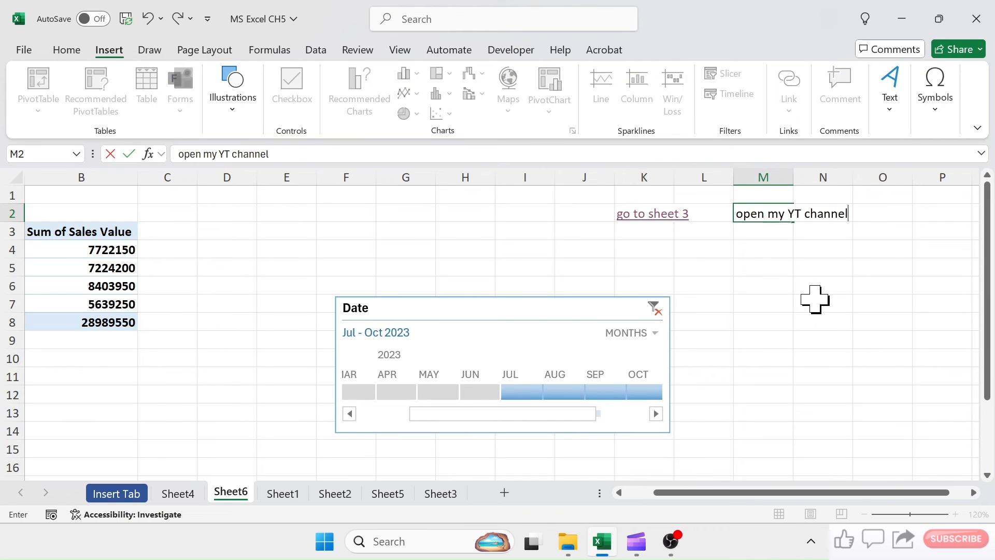
{"action": "left_click", "coordinate": [795, 252]}
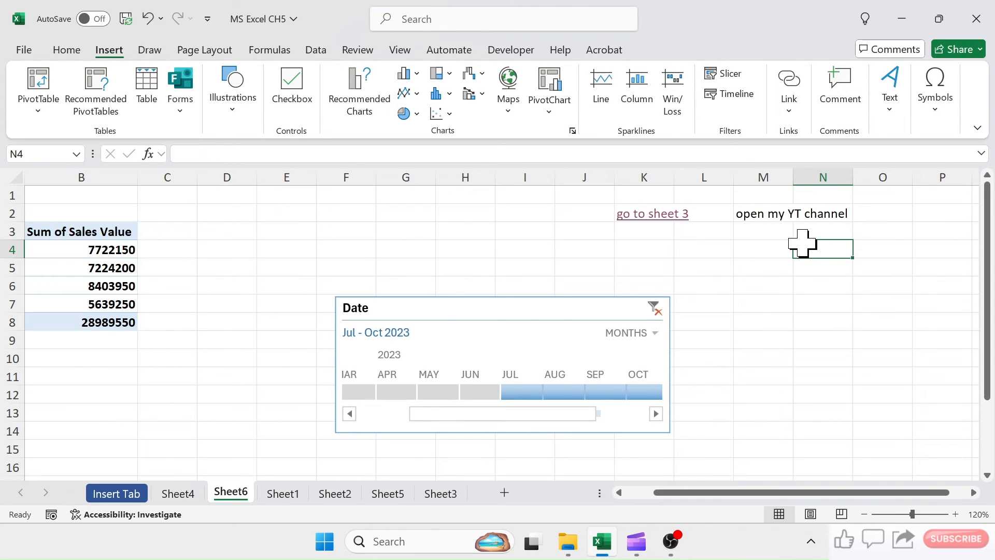
{"action": "left_click", "coordinate": [778, 214]}
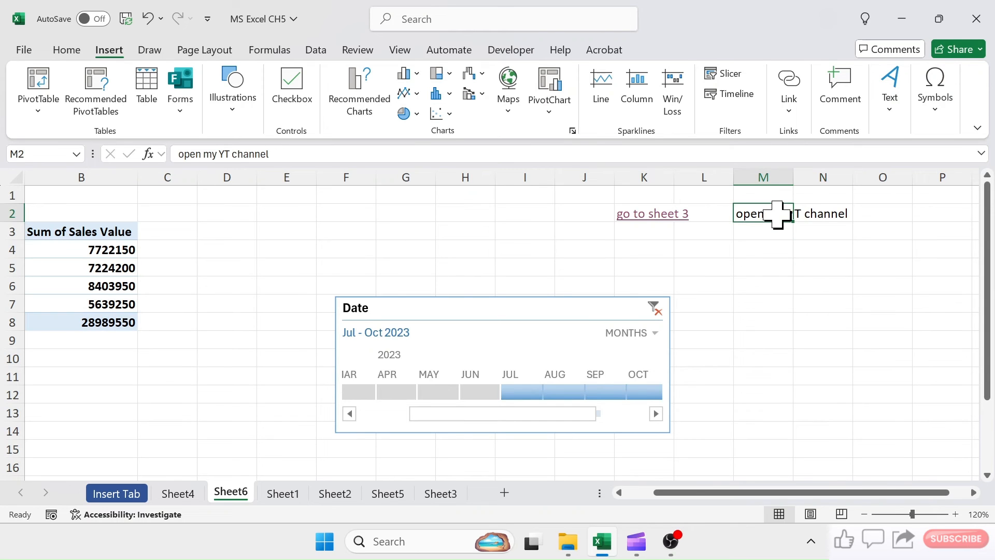
{"action": "left_click", "coordinate": [787, 88]}
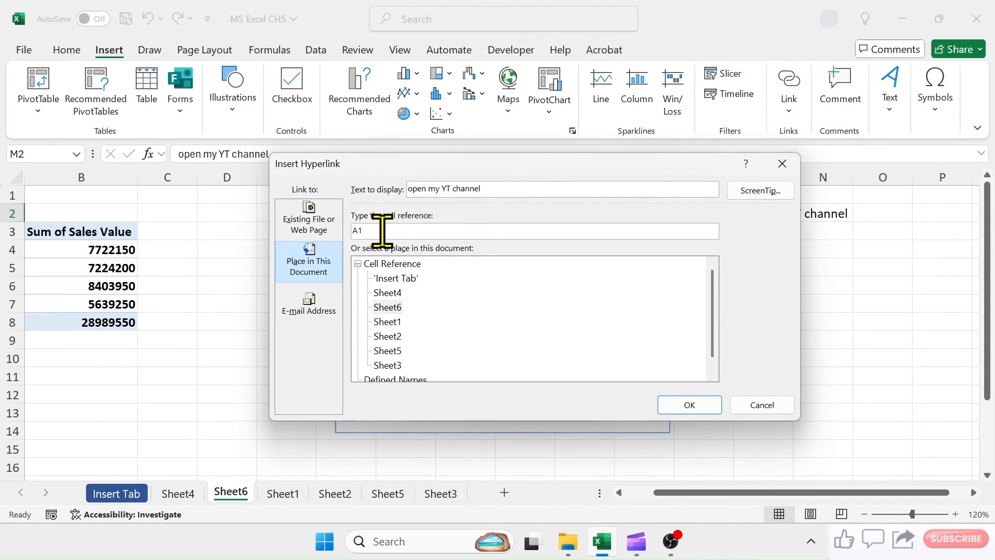
{"action": "left_click", "coordinate": [310, 223]}
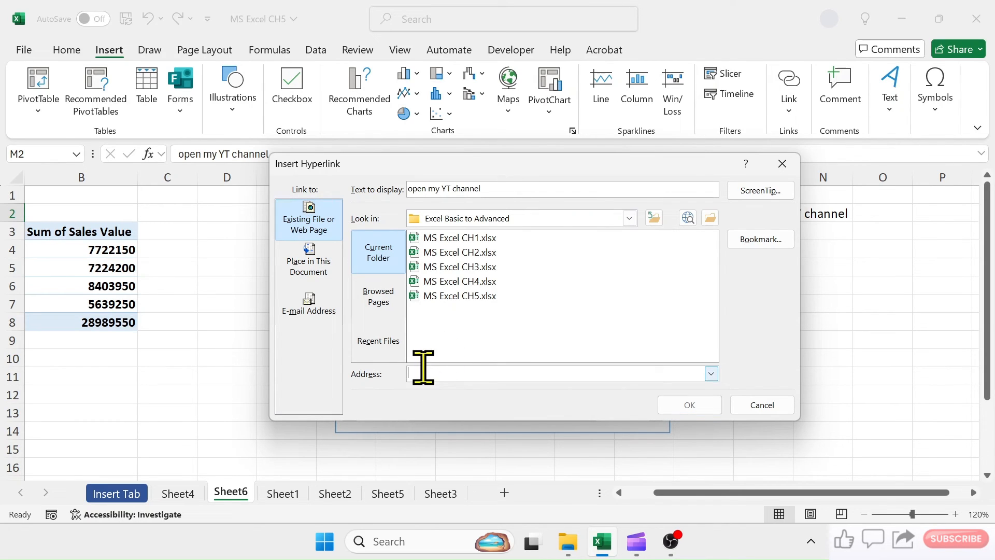
{"action": "type", "text": "https://www.youtube.com/@excel-training12"}
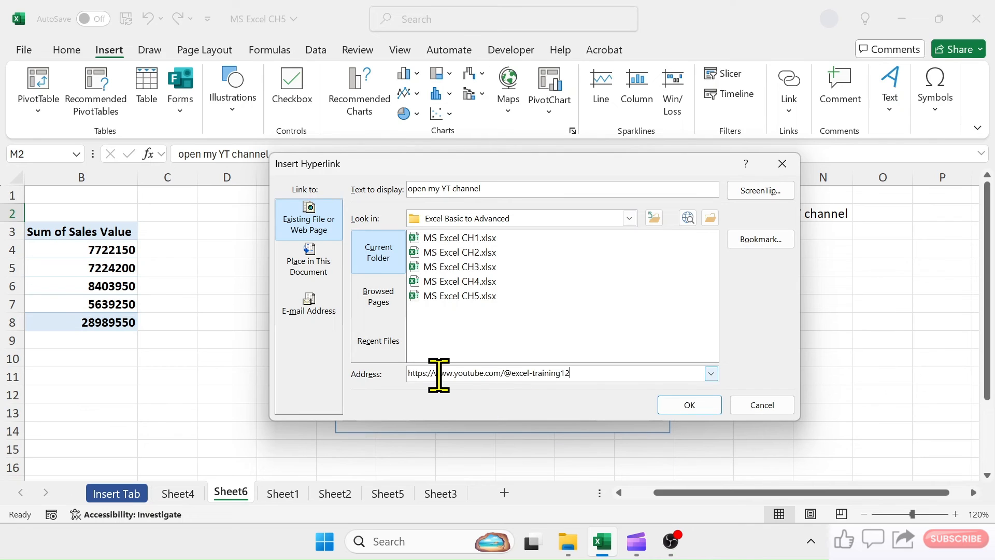
{"action": "left_click", "coordinate": [689, 405]}
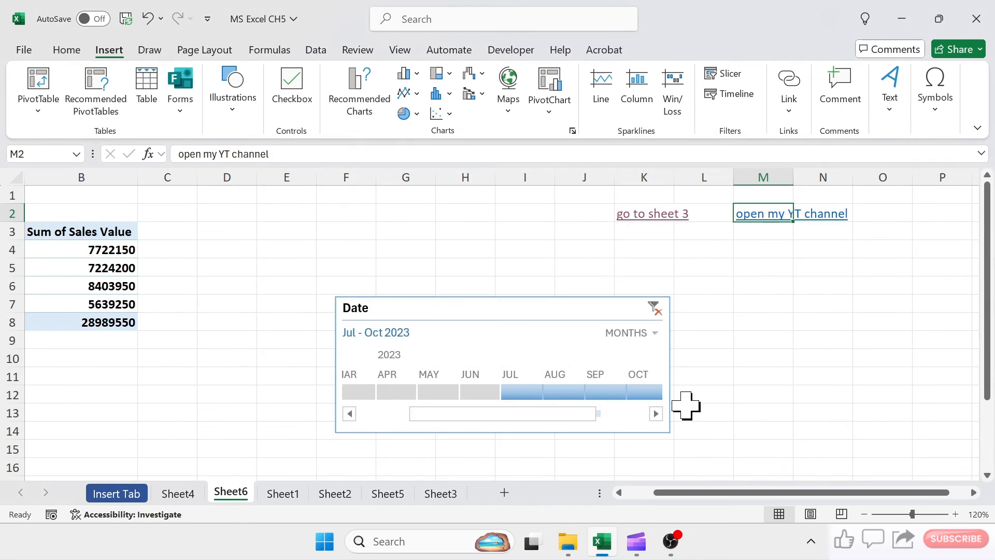
- Test the M2 hyperlink by opening the YouTube channel page in the browser, and close the browser to return to Excel
{"action": "left_click", "coordinate": [764, 215]}
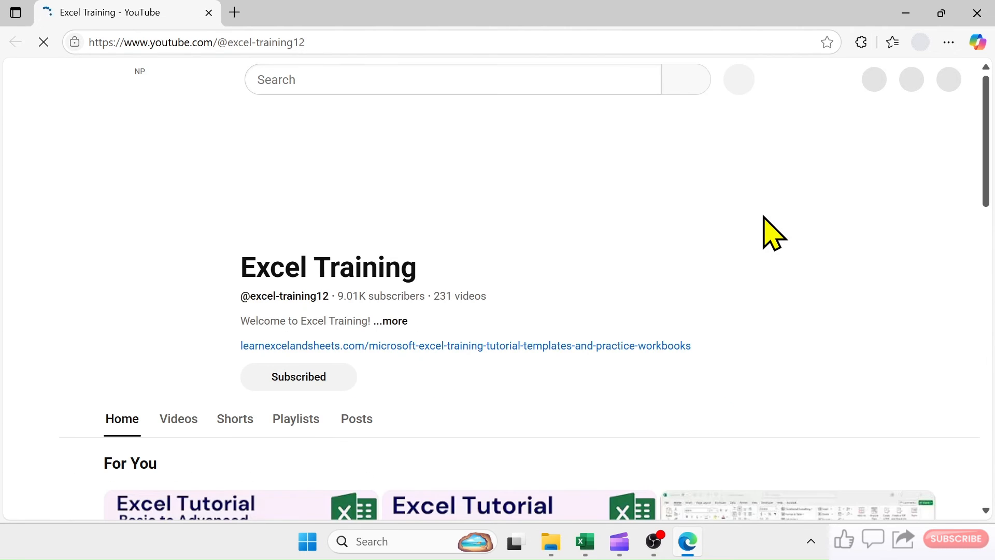
{"action": "left_click_drag", "start_coordinate": [985, 152], "coordinate": [985, 103]}
{"action": "left_click", "coordinate": [977, 13]}
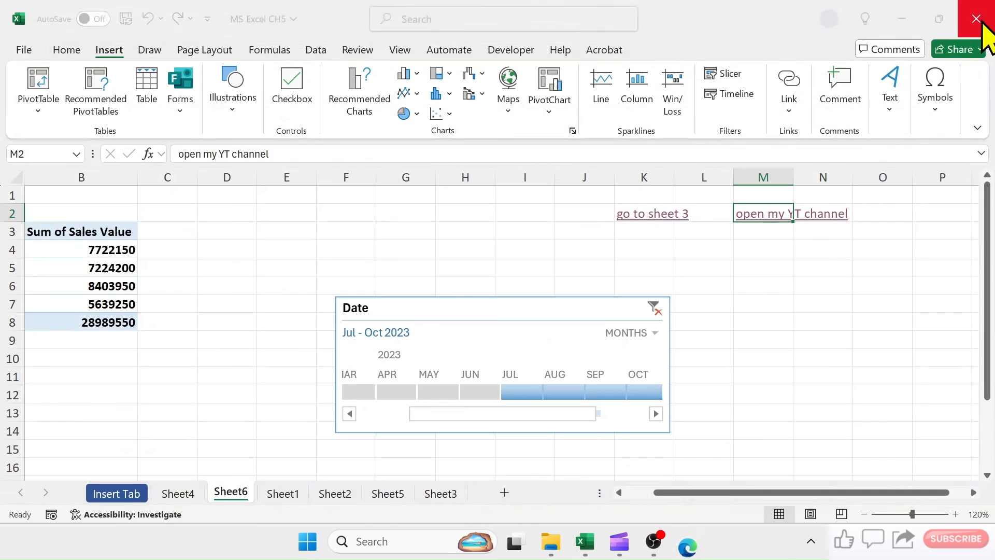
{"action": "key", "text": "Left"}
{"action": "key", "text": "Left"}
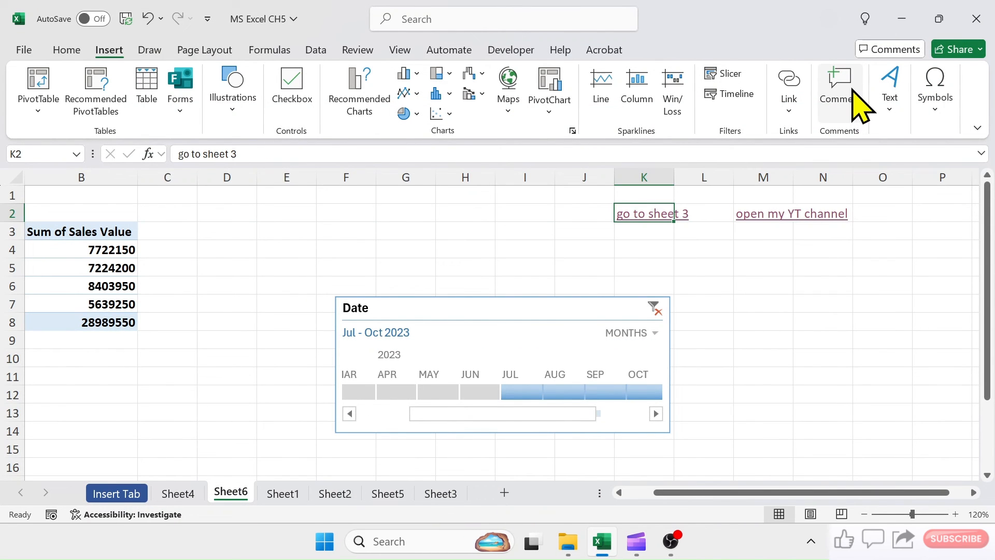
- Add and post the comment "Sample comment" on cell N7
{"action": "left_click", "coordinate": [823, 309]}
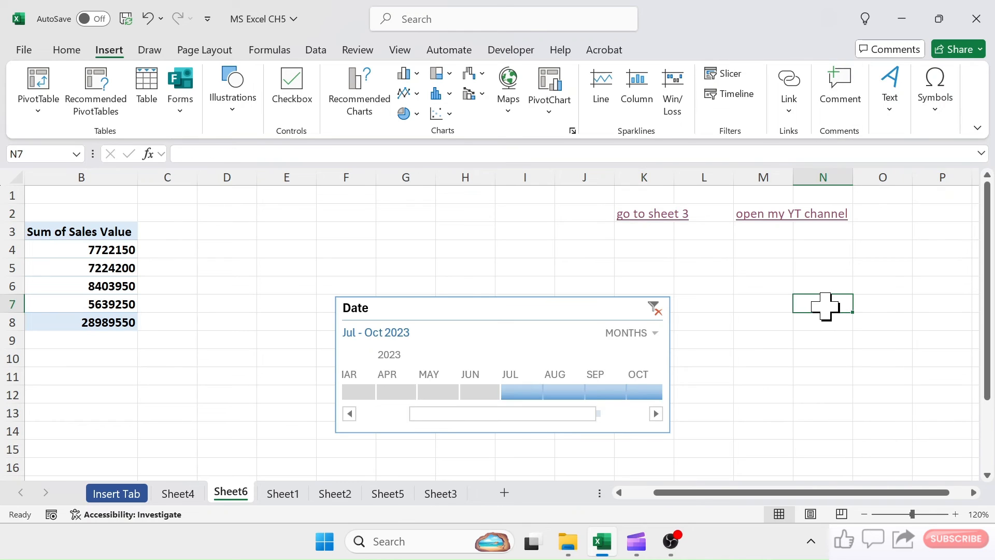
{"action": "left_click", "coordinate": [846, 86]}
{"action": "type", "text": "S"}
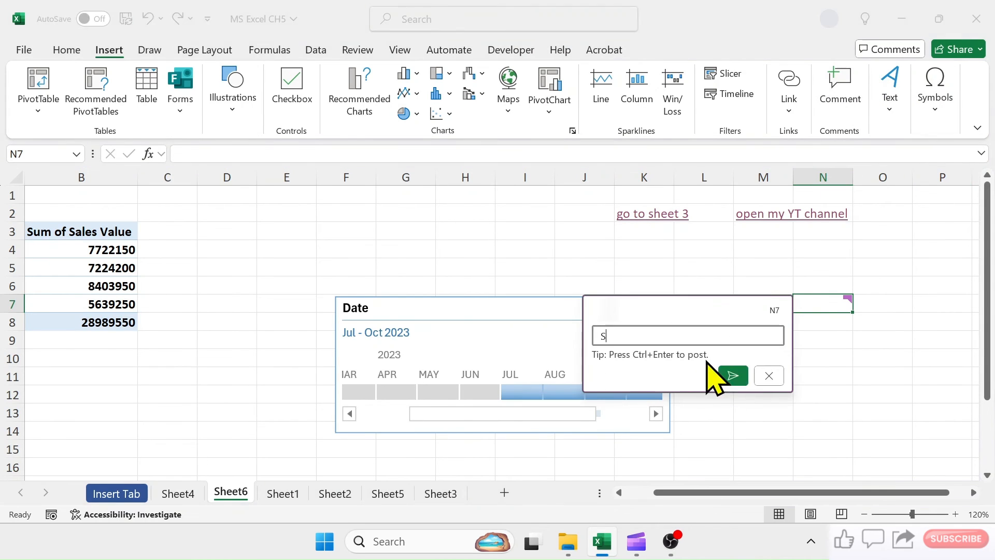
{"action": "type", "text": "ample comment"}
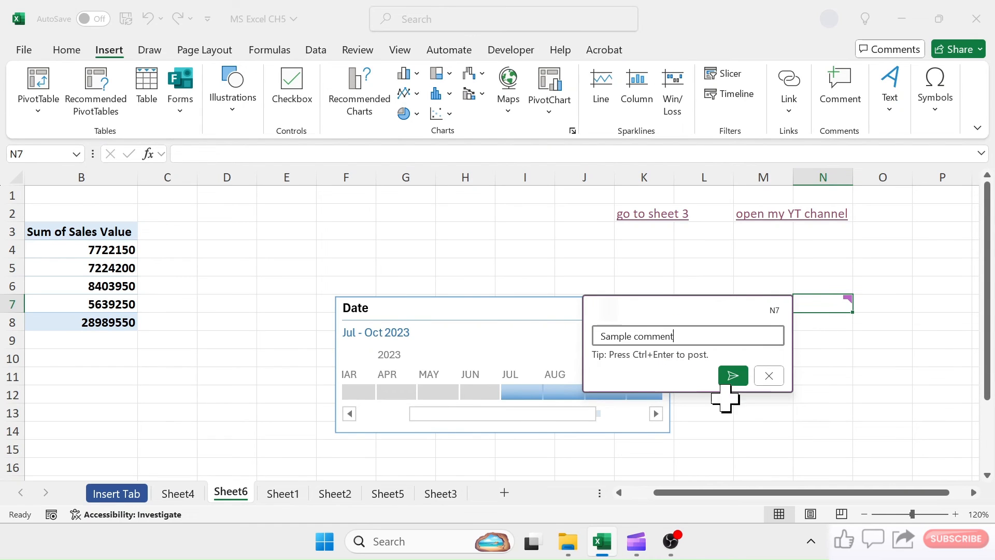
{"action": "left_click", "coordinate": [734, 376]}
{"action": "left_click", "coordinate": [837, 376]}
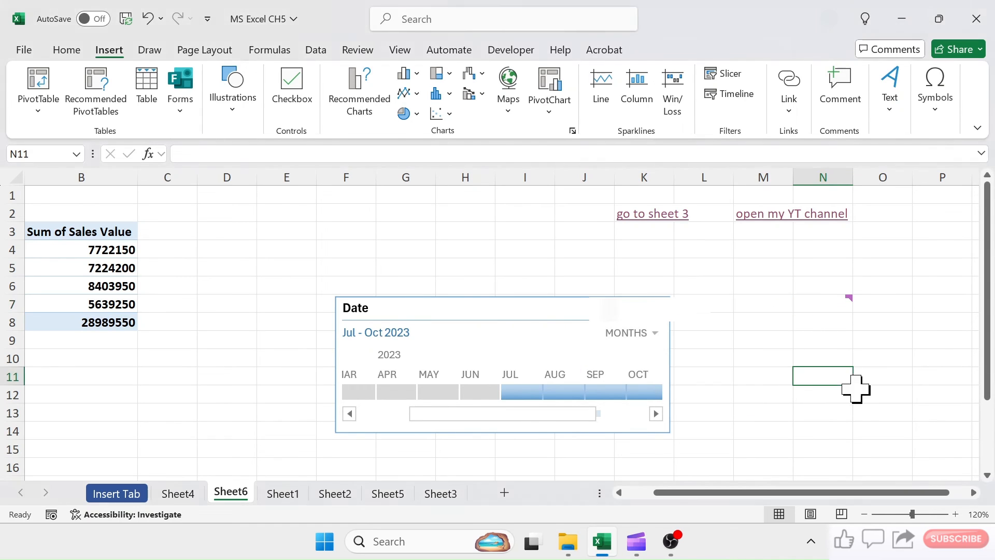
{"action": "left_click", "coordinate": [887, 358]}
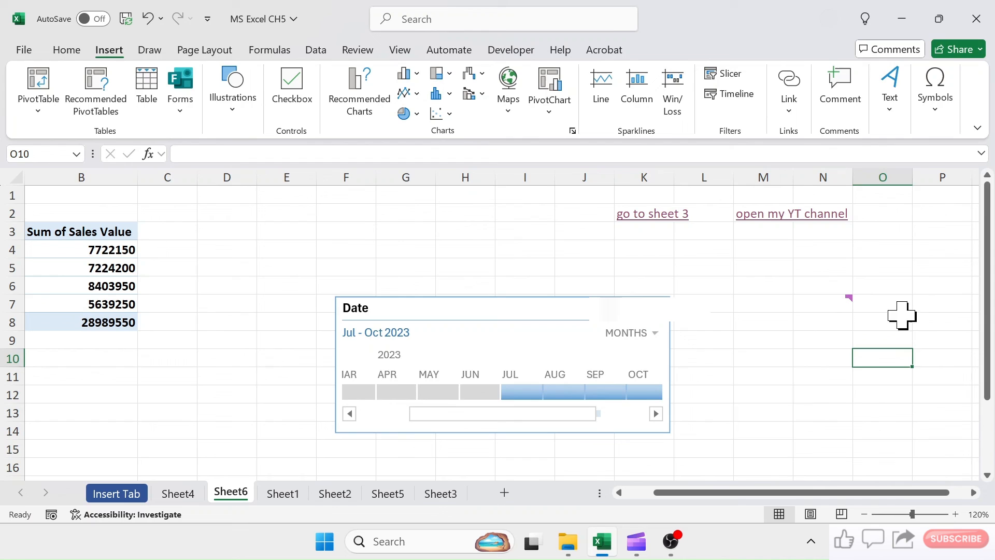
- Insert an equation box, move it above the timeline starting in column F, and fill it with the built-in Expansion of a Sum equation
{"action": "left_click", "coordinate": [899, 115]}
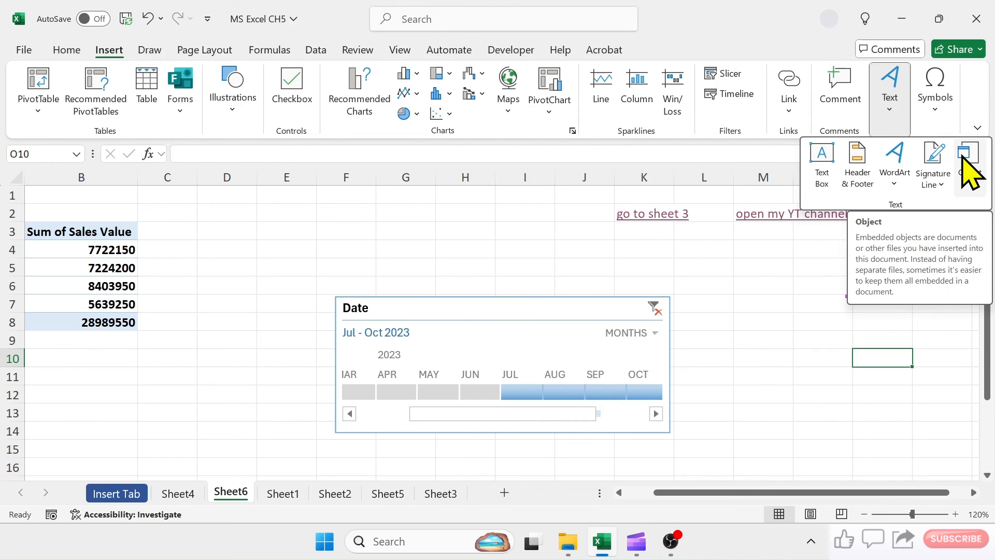
{"action": "left_click", "coordinate": [940, 98]}
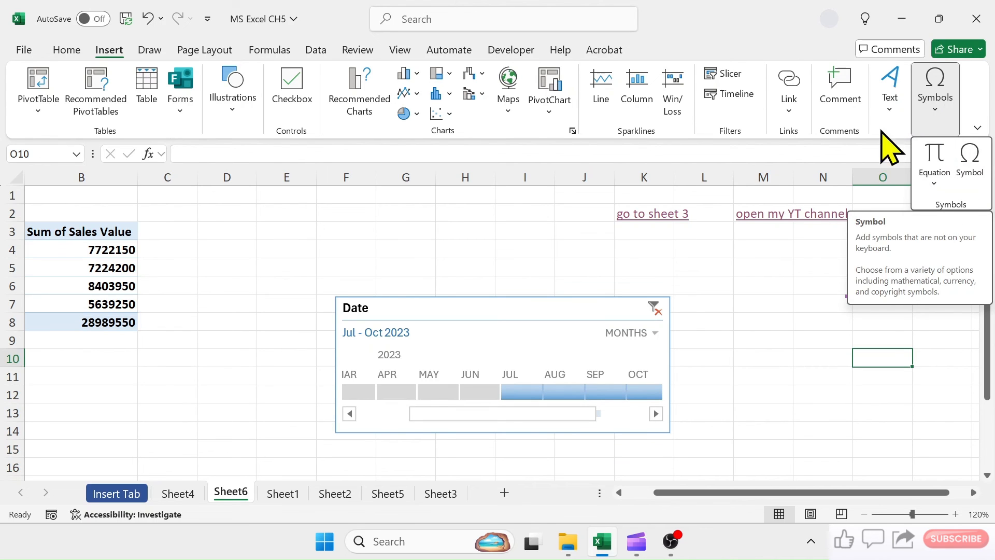
{"action": "left_click", "coordinate": [926, 163]}
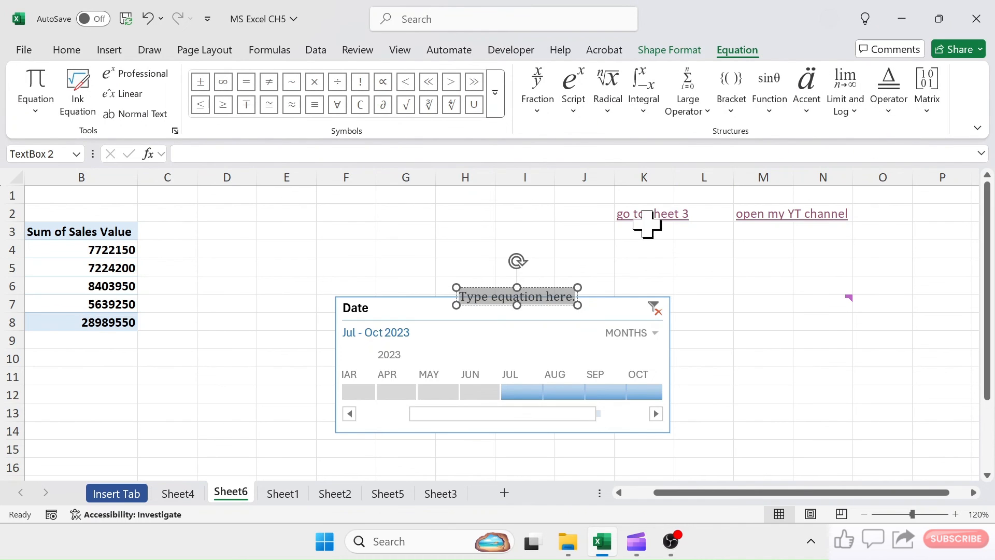
{"action": "left_click_drag", "start_coordinate": [526, 285], "coordinate": [432, 229]}
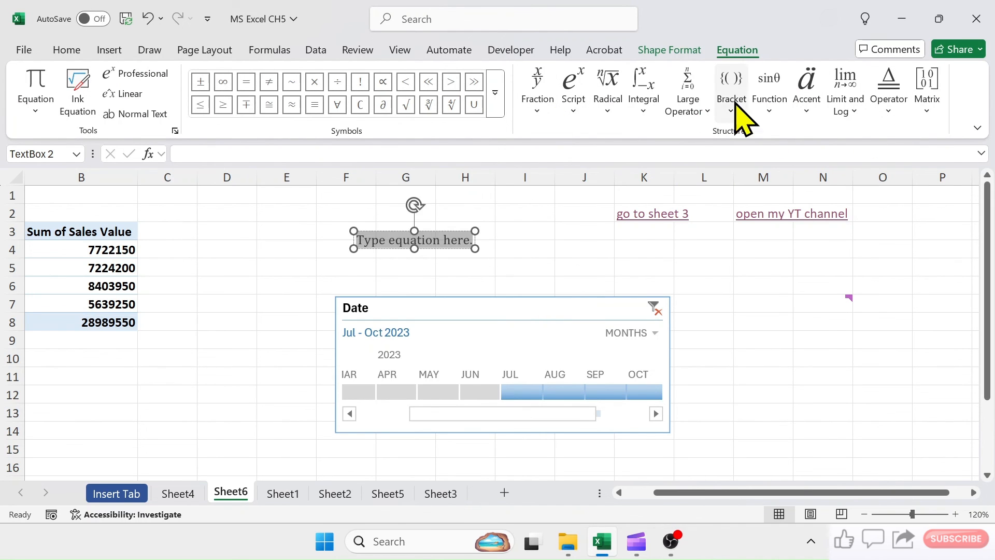
{"action": "left_click", "coordinate": [39, 110]}
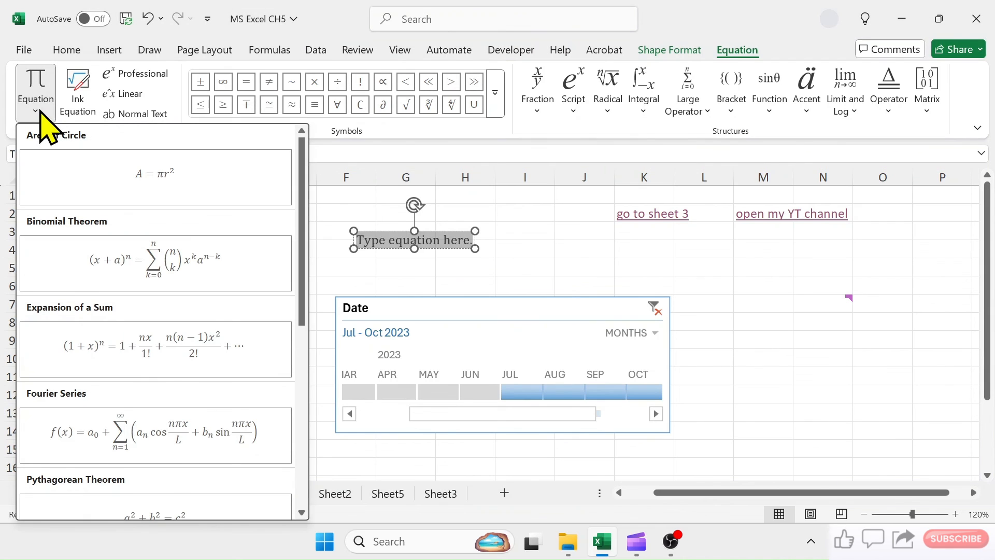
{"action": "left_click", "coordinate": [174, 358]}
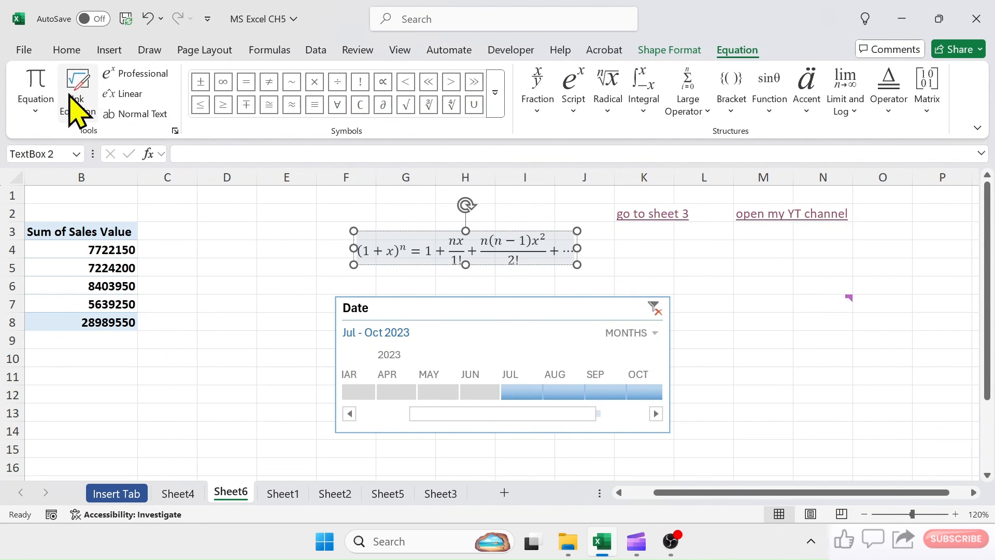
- Handwrite the square root of a + b as an ink equation, insert it at the end of the existing equation, and deselect the equation box
{"action": "left_click", "coordinate": [93, 101]}
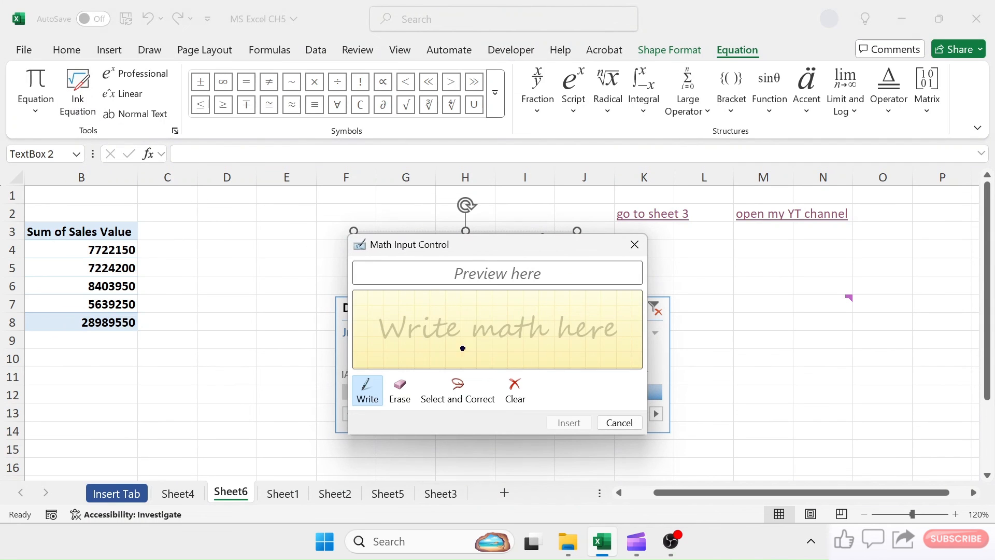
{"action": "left_click_drag", "start_coordinate": [391, 343], "coordinate": [428, 369]}
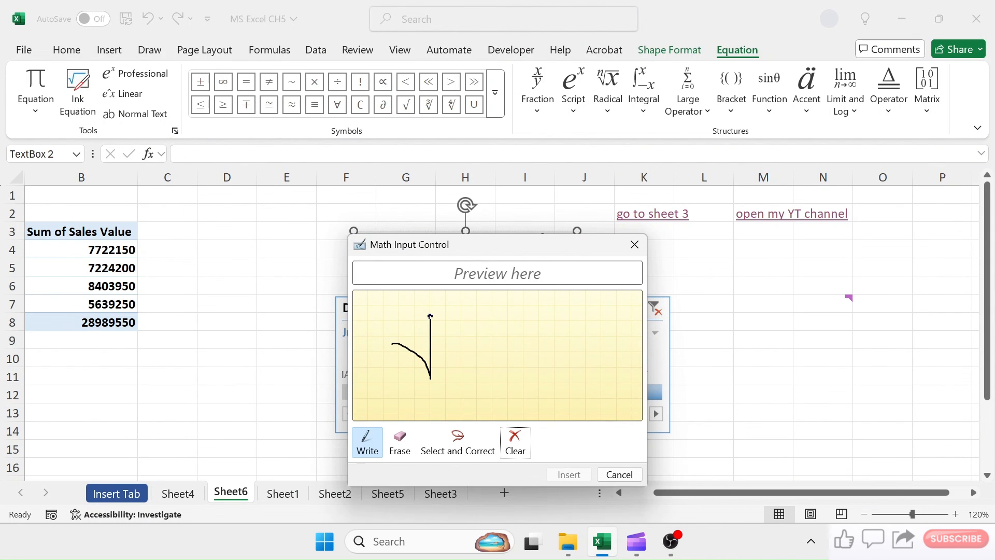
{"action": "left_click_drag", "start_coordinate": [430, 315], "coordinate": [614, 316]}
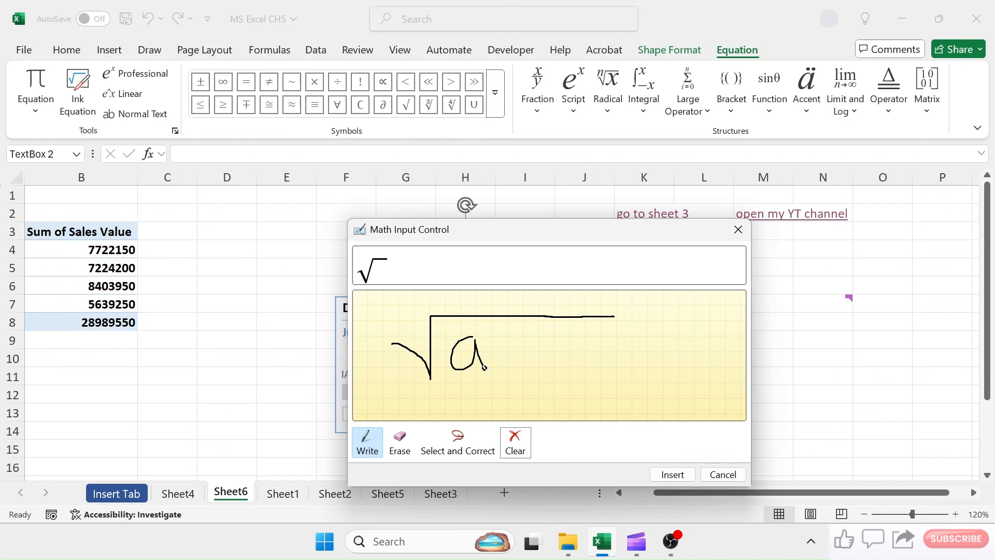
{"action": "left_click_drag", "start_coordinate": [484, 367], "coordinate": [490, 368]}
{"action": "left_click_drag", "start_coordinate": [507, 355], "coordinate": [552, 358]}
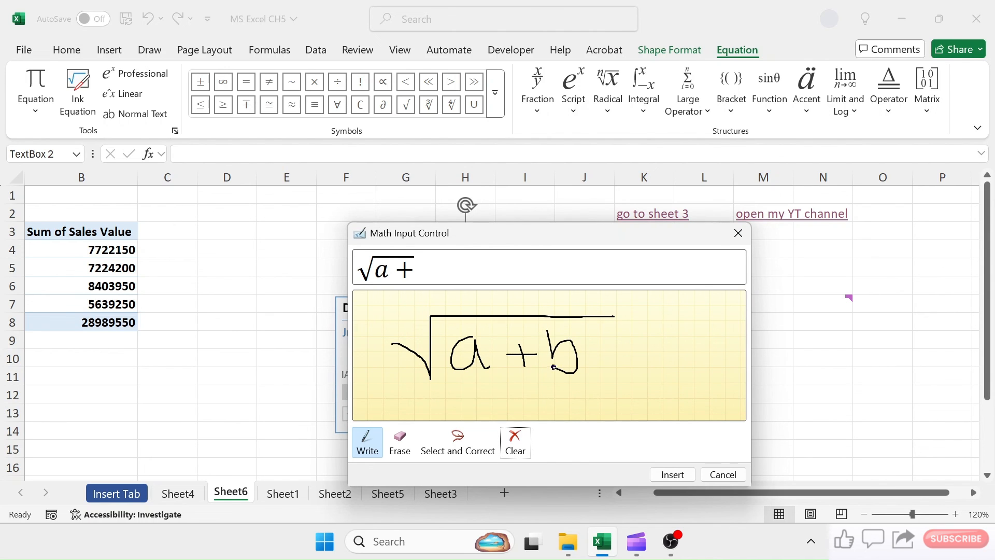
{"action": "left_click", "coordinate": [672, 474]}
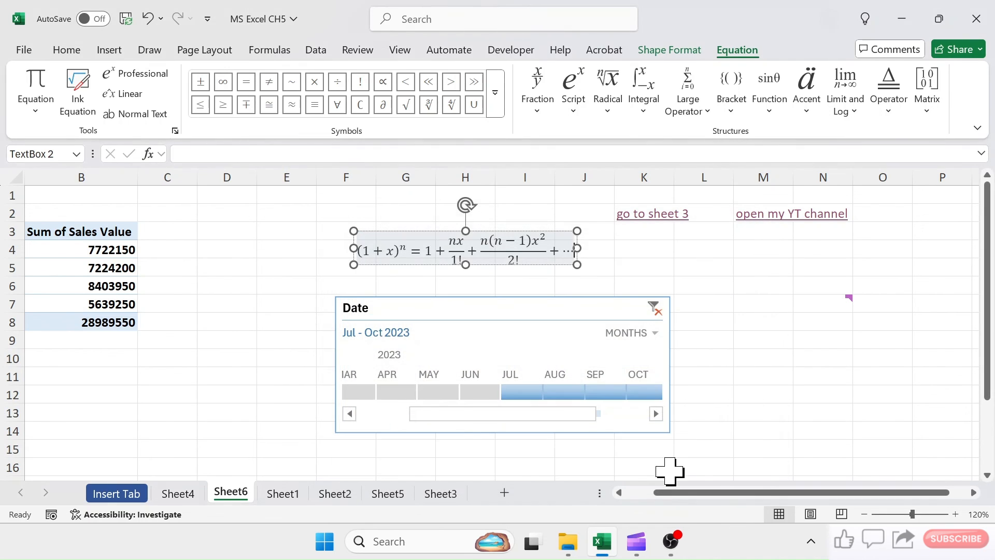
{"action": "left_click", "coordinate": [806, 318]}
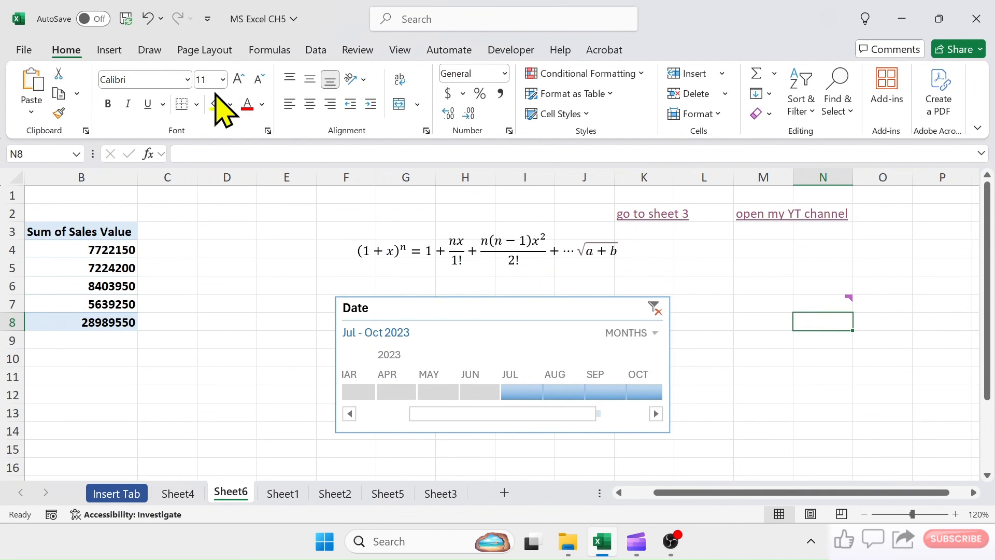